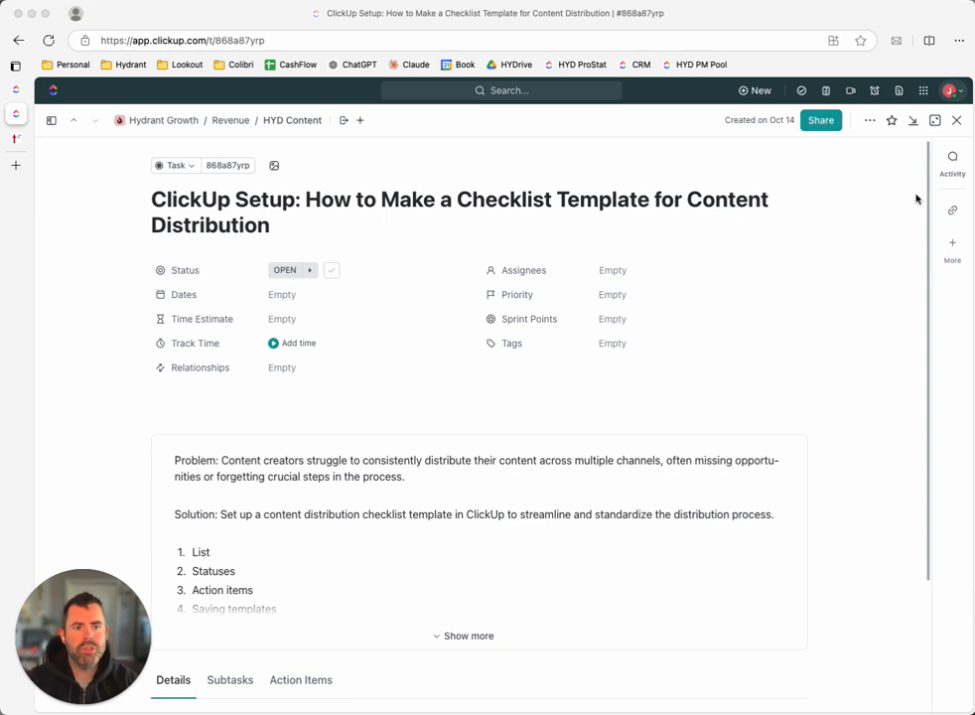
Open the in-progress task about managing construction contractor client projects from the HYD Content list and look over its details and attachments.
click(957, 123)
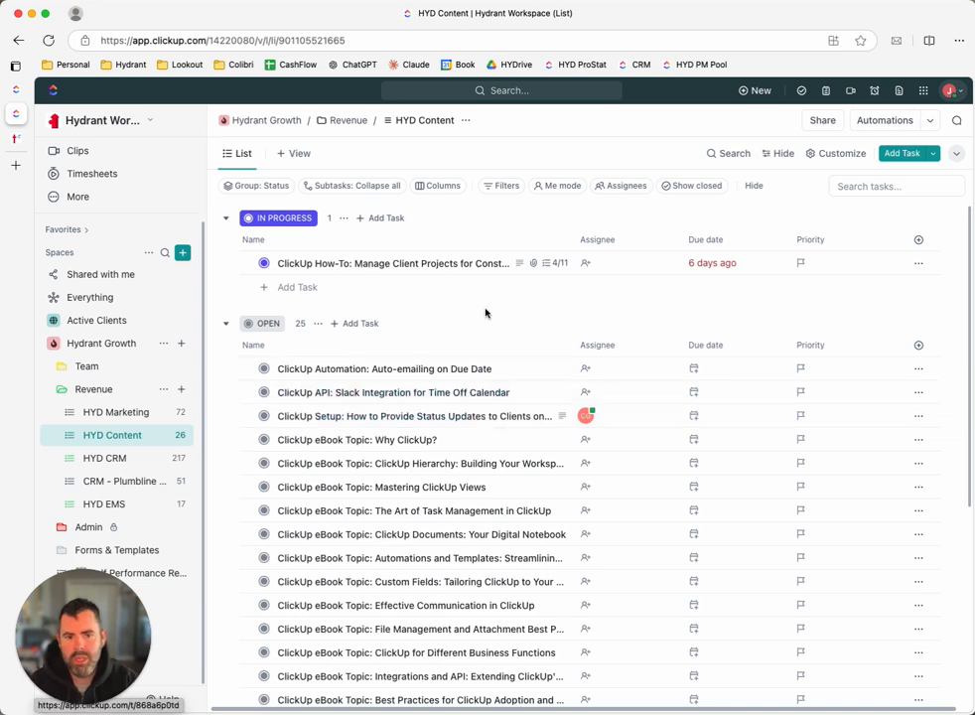
click(410, 269)
scroll(352, 393, down, 5)
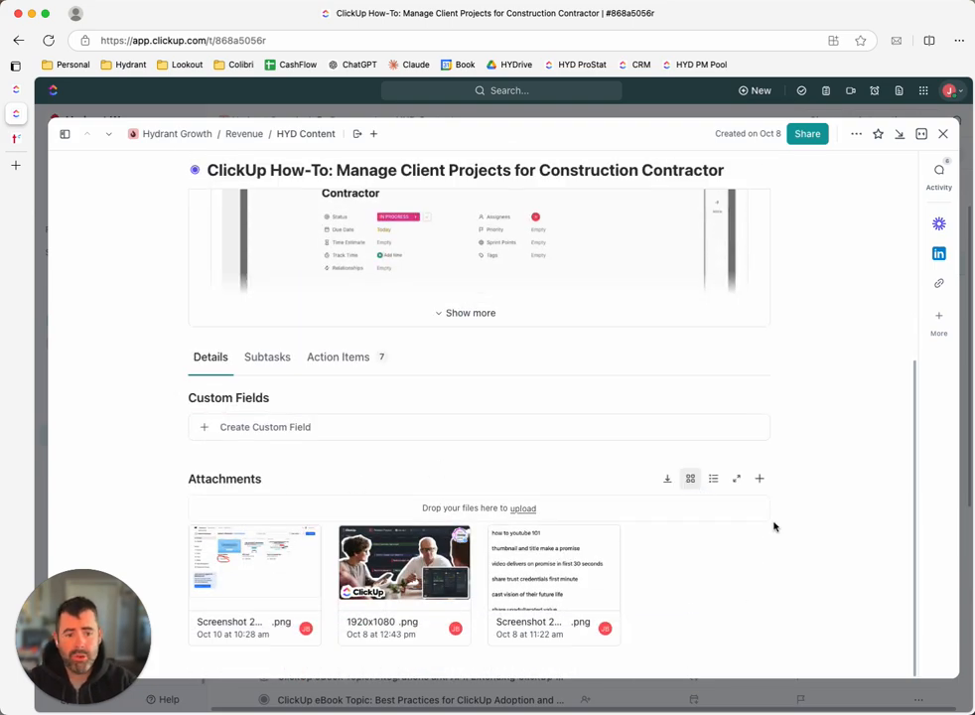
scroll(773, 525, up, 5)
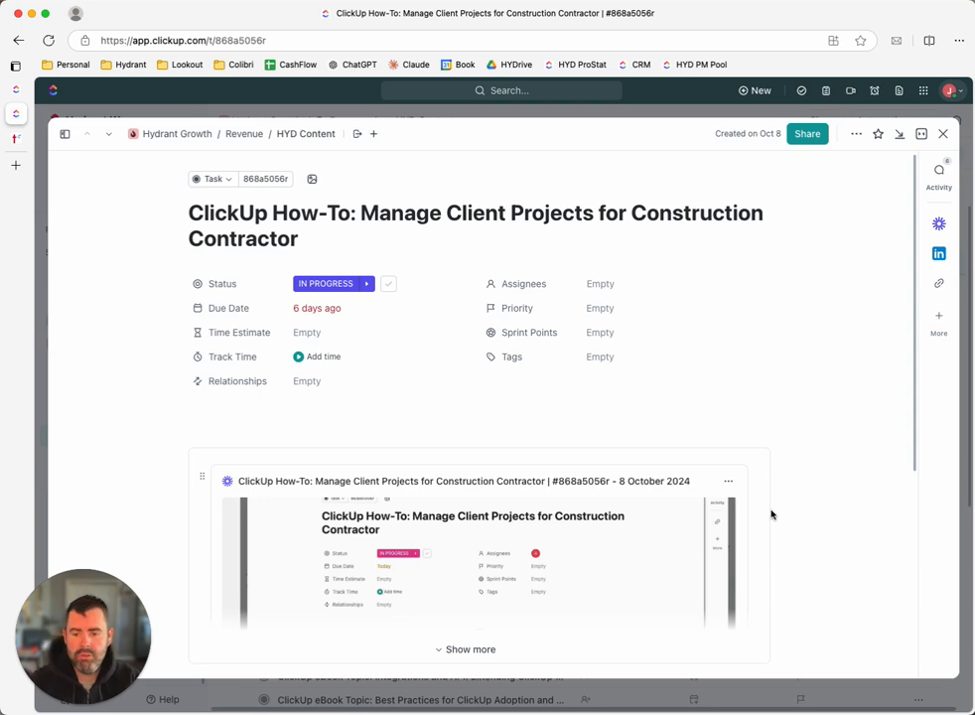
mouse_move(752, 449)
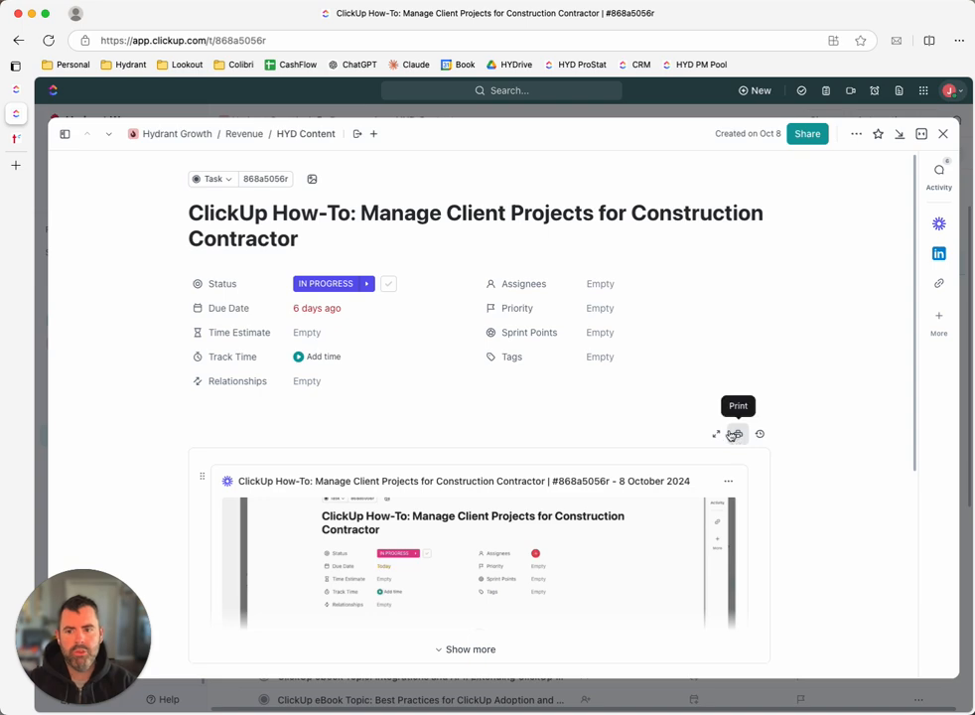
scroll(711, 408, down, 1)
scroll(711, 408, up, 1)
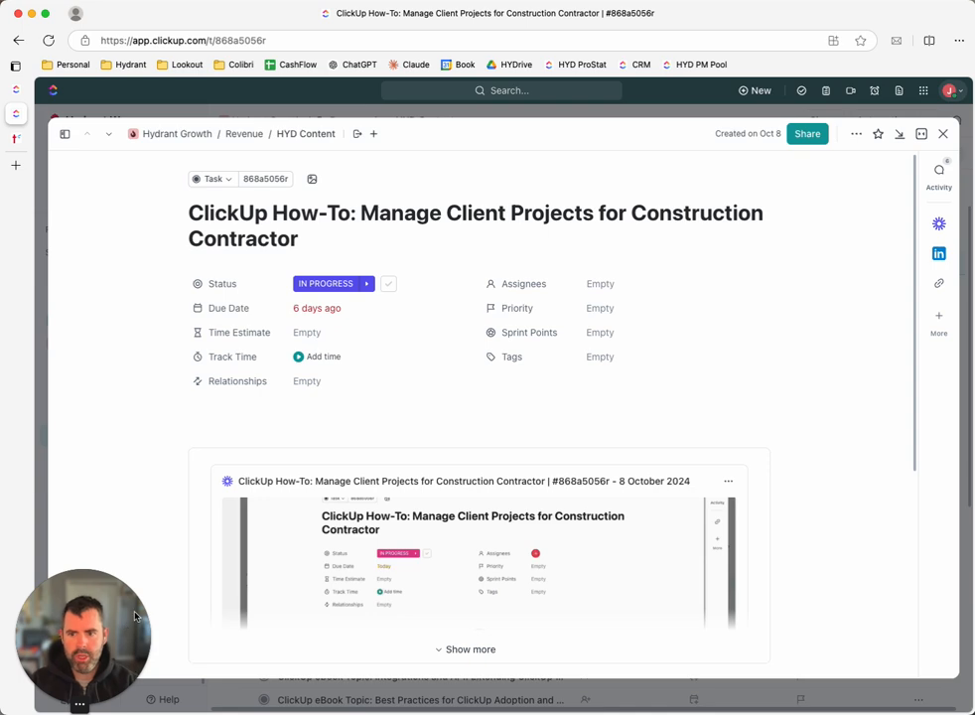
scroll(732, 397, down, 3)
scroll(602, 536, down, 5)
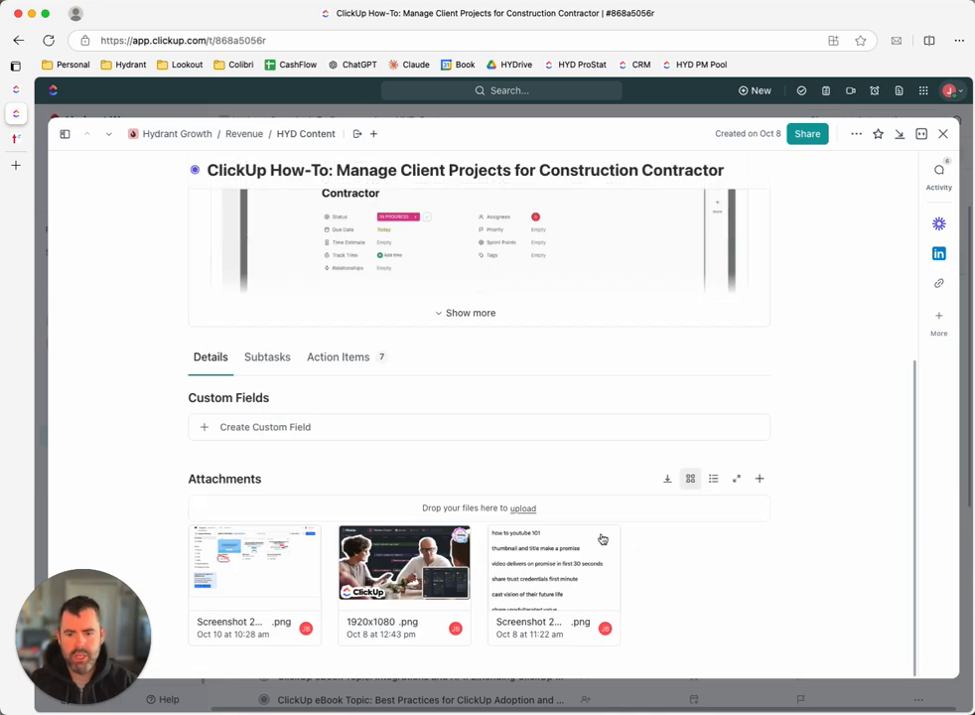
Review the task's content distribution checklist among its action items and the template options offered for that checklist.
click(324, 355)
scroll(339, 328, down, 3)
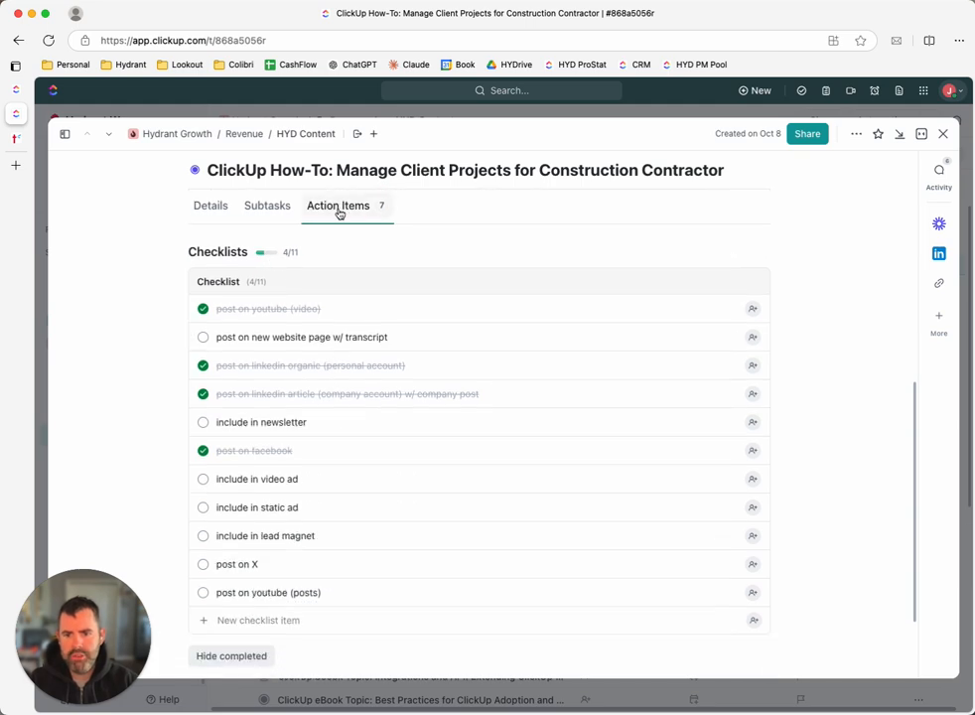
scroll(537, 380, down, 1)
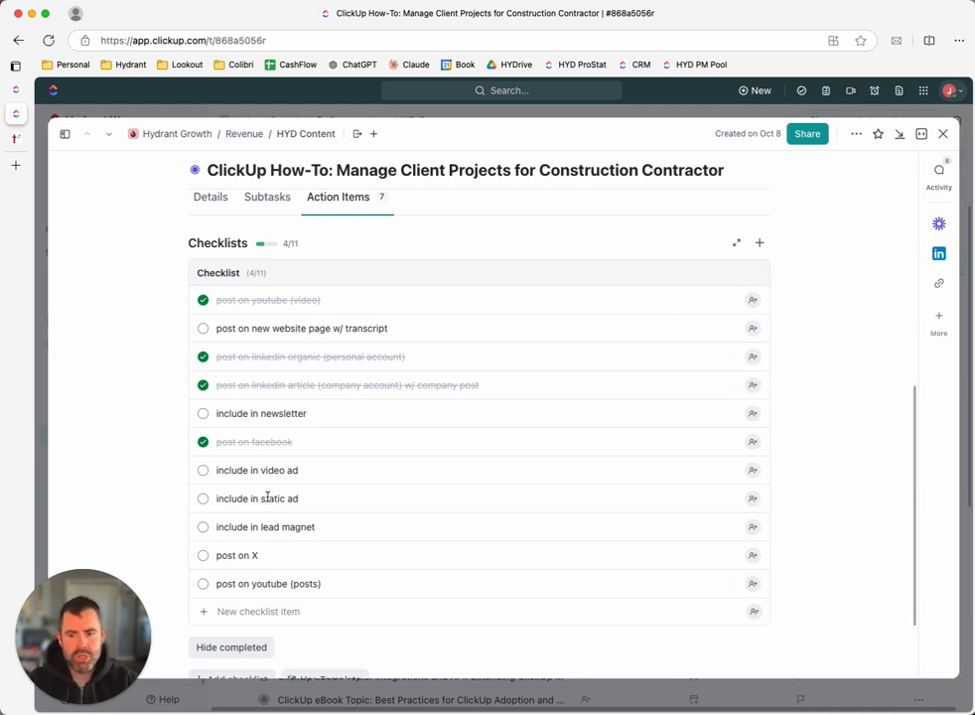
scroll(247, 611, down, 1)
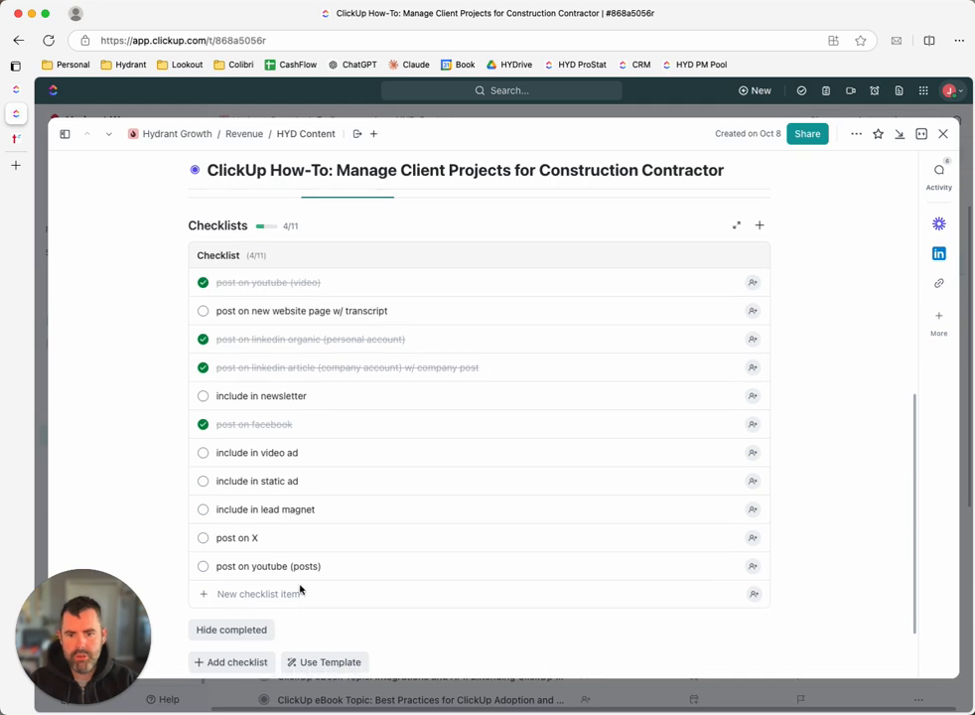
scroll(265, 375, up, 1)
scroll(256, 276, up, 2)
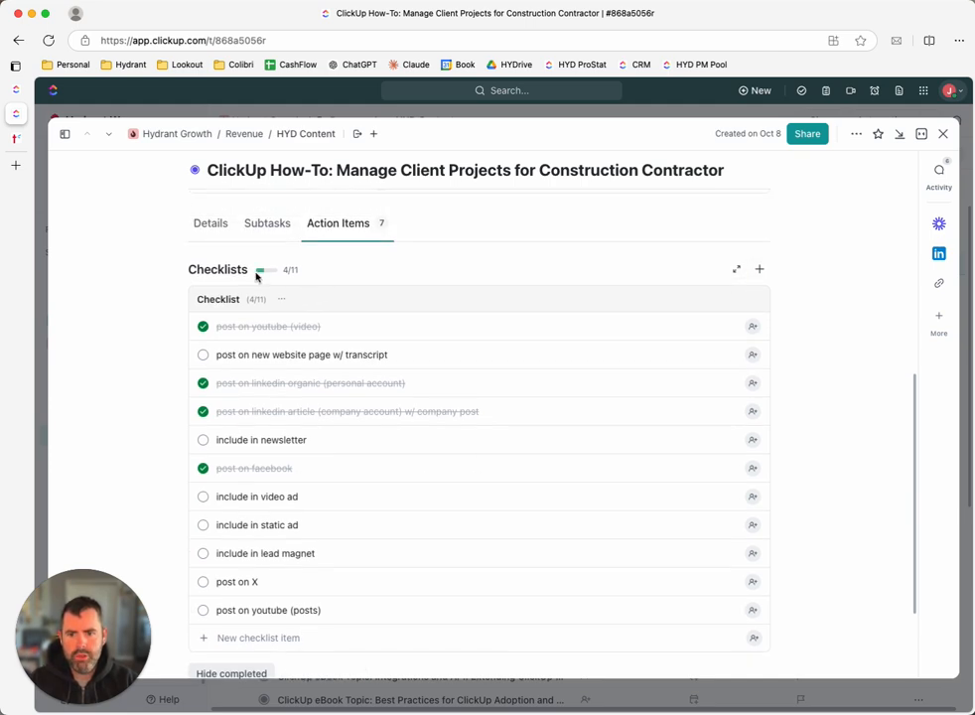
click(282, 299)
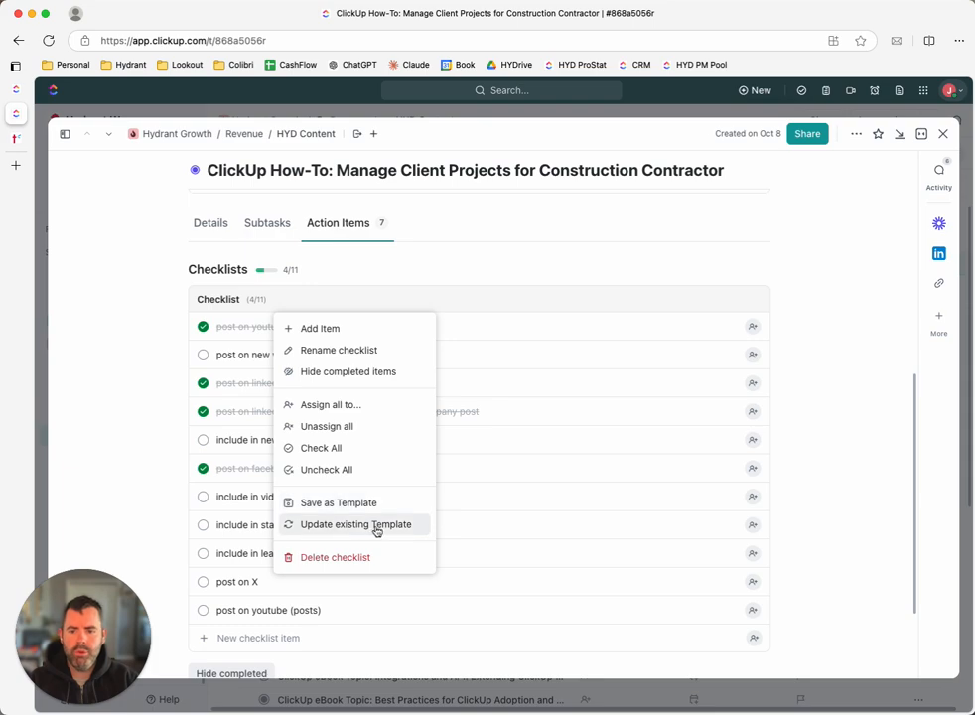
click(84, 243)
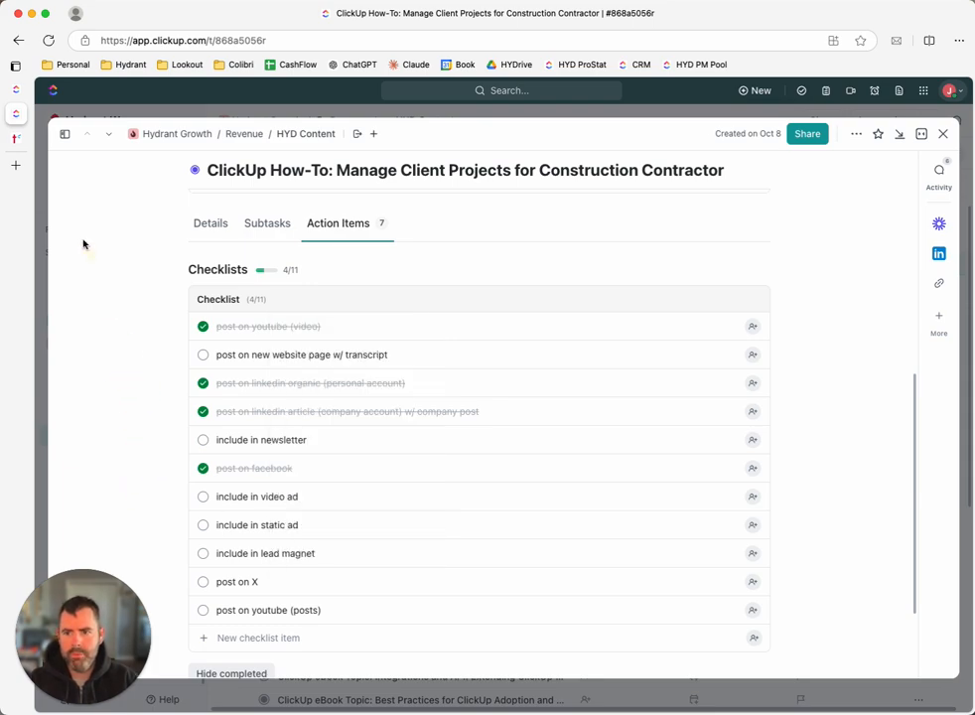
Switch to the Hydrant website and look through the homepage from the introduction down to the founder section.
click(13, 138)
scroll(499, 381, up, 5)
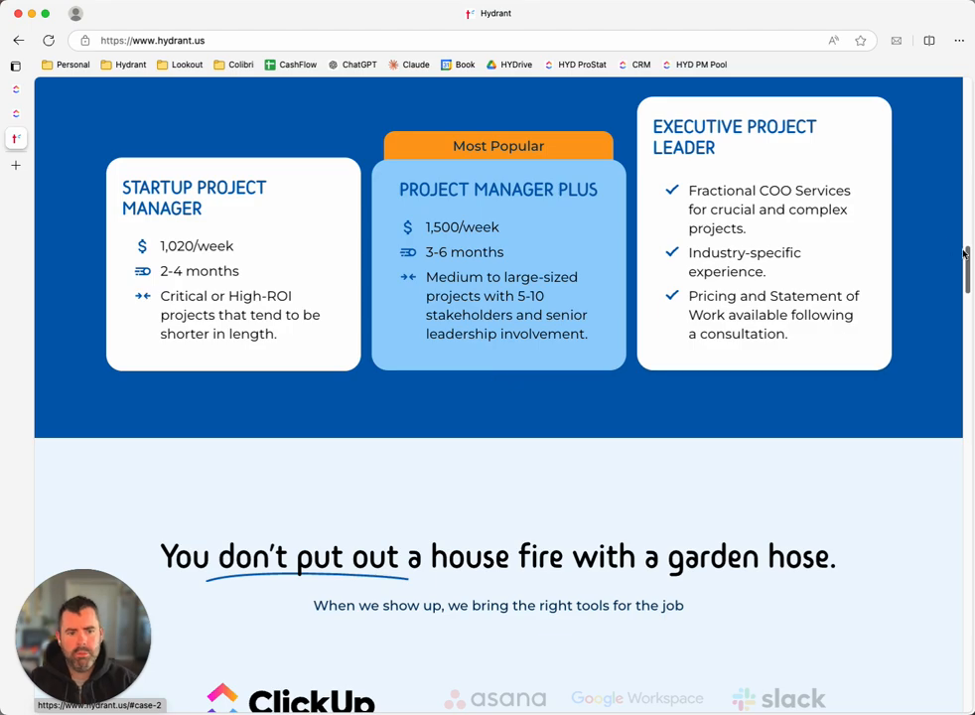
drag(967, 263, 969, 47)
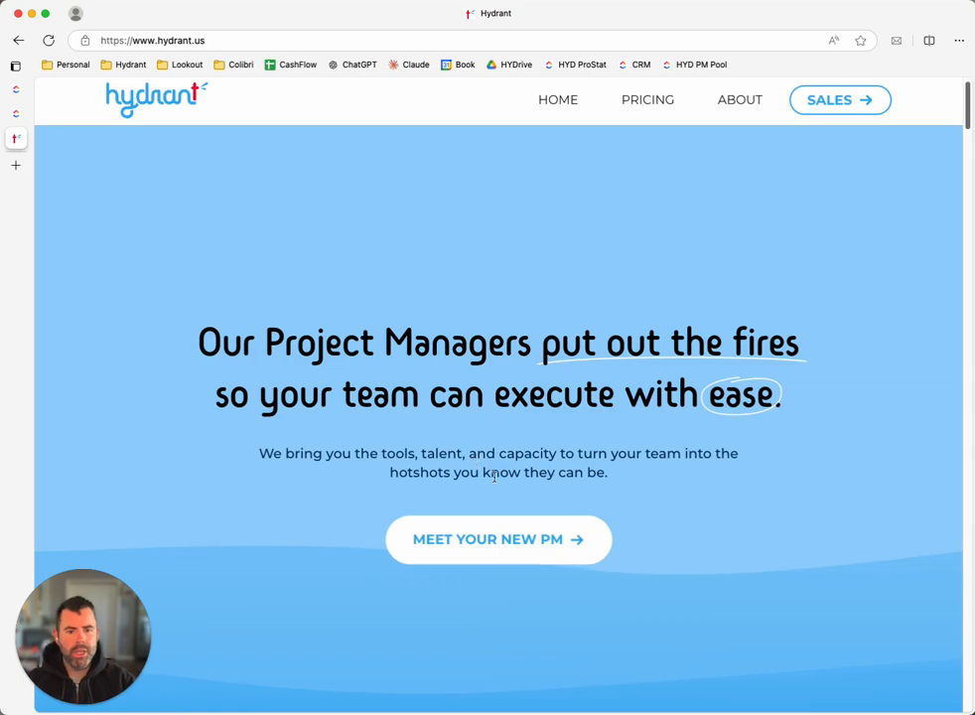
scroll(501, 473, down, 3)
scroll(501, 473, down, 10)
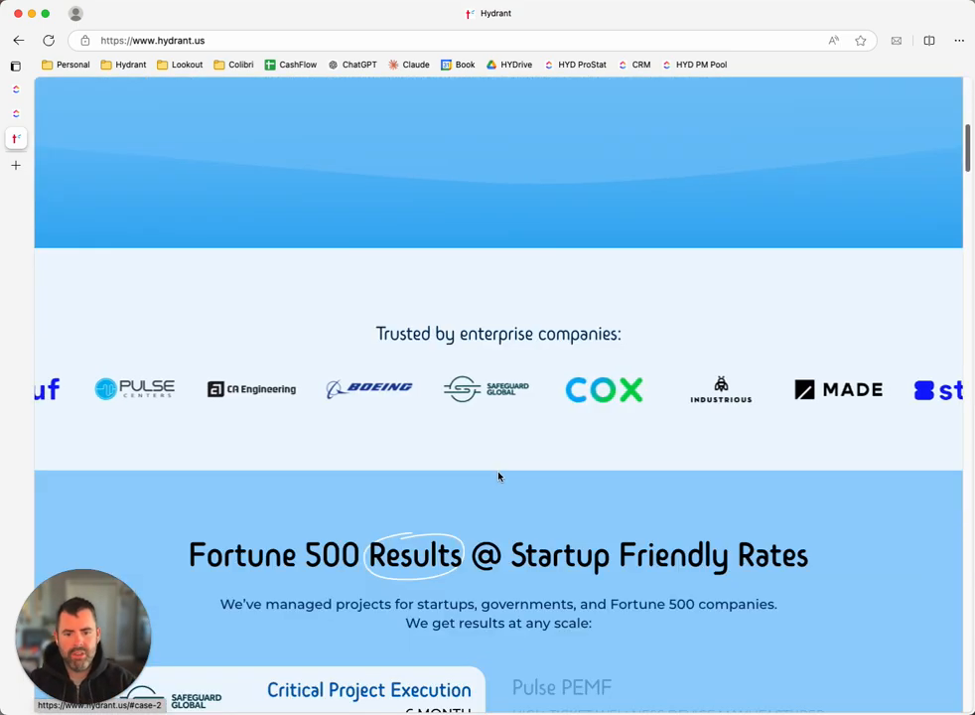
scroll(494, 482, down, 10)
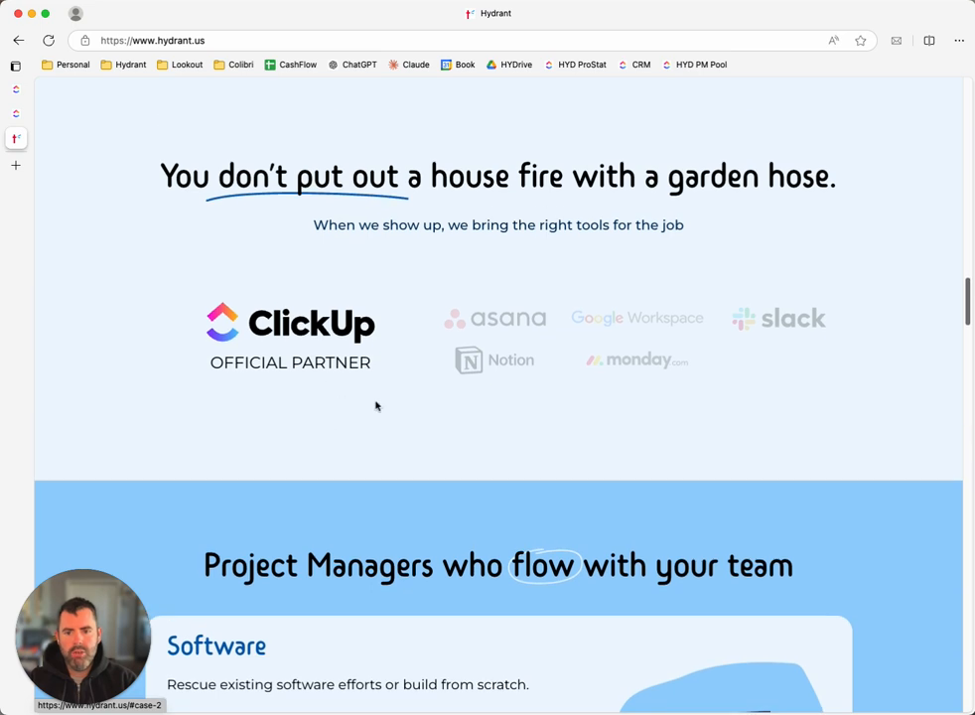
scroll(338, 369, down, 1)
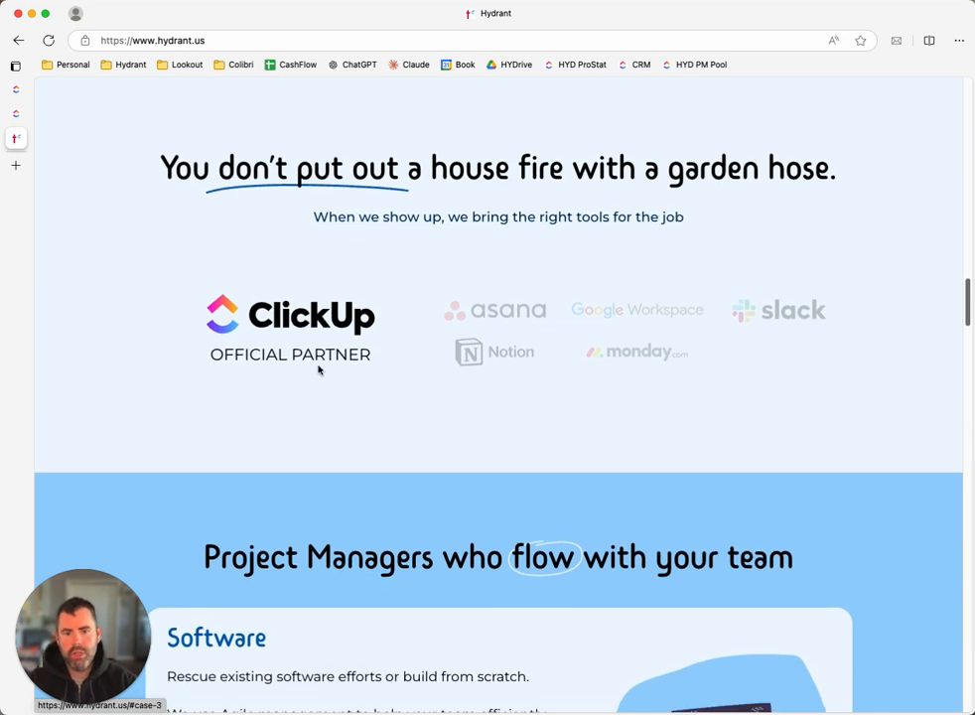
scroll(320, 370, up, 1)
scroll(557, 410, up, 1)
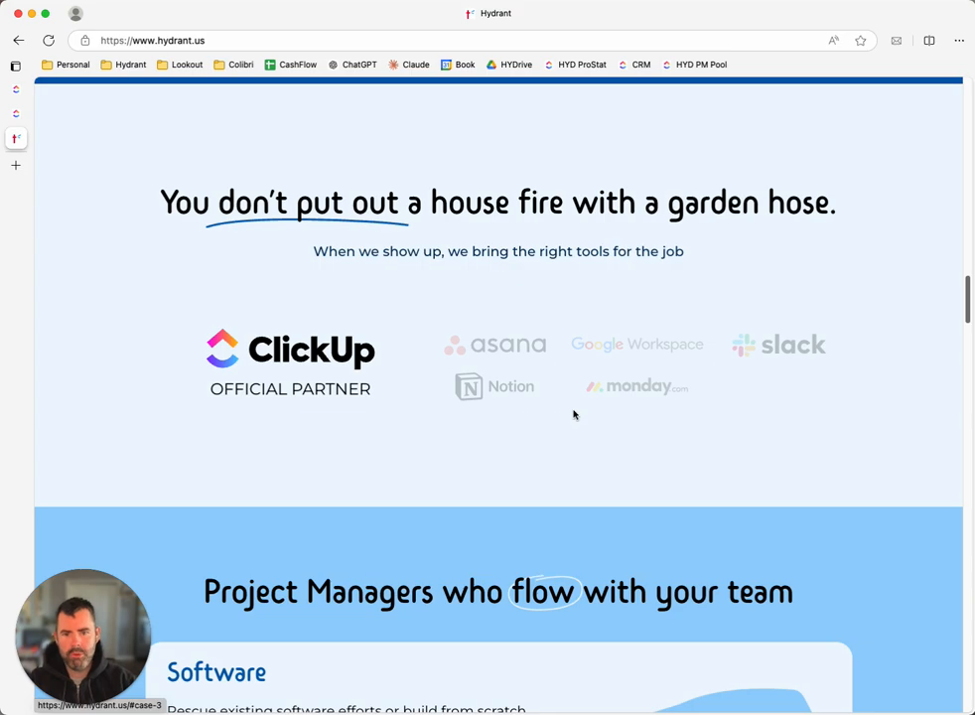
scroll(464, 402, down, 10)
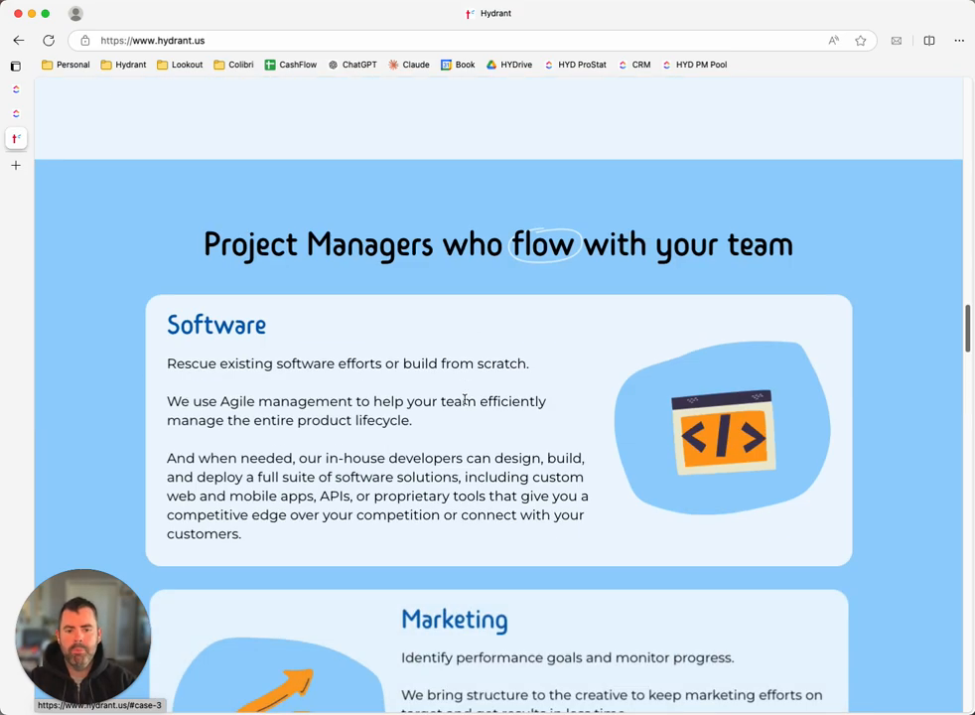
scroll(461, 387, down, 20)
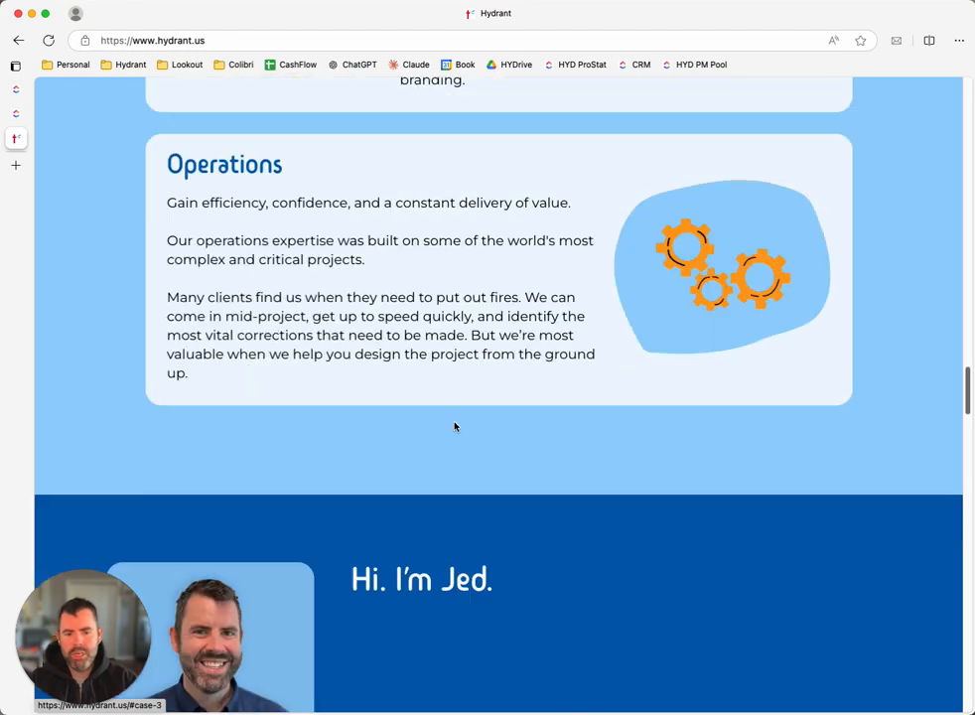
scroll(479, 430, down, 4)
scroll(387, 495, down, 1)
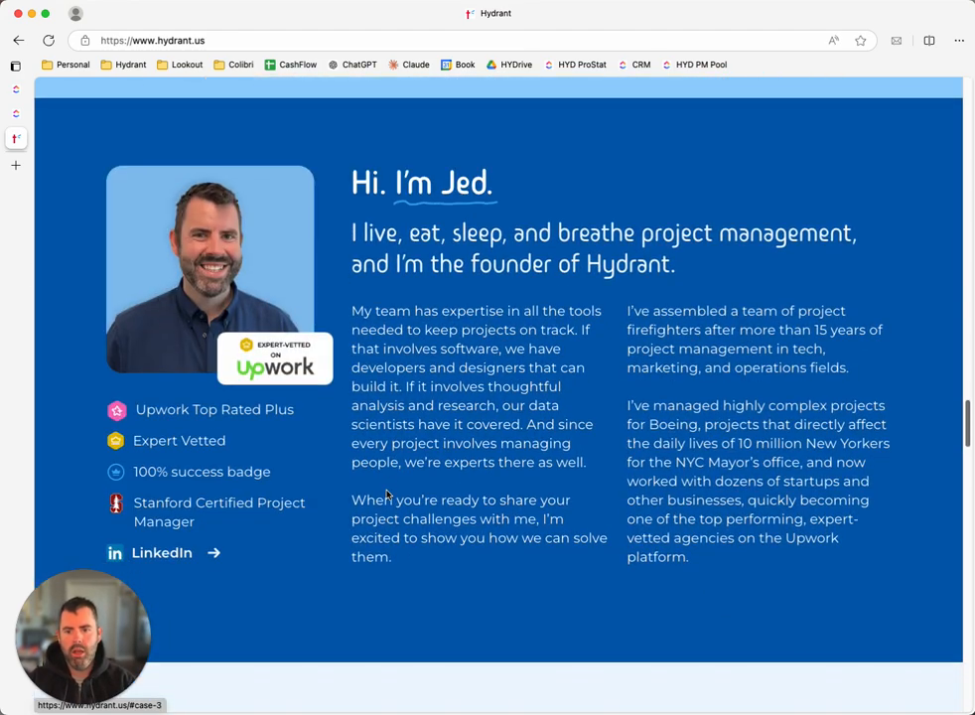
Return to ClickUp and close the construction contractor task to get back to the HYD Content list.
click(20, 112)
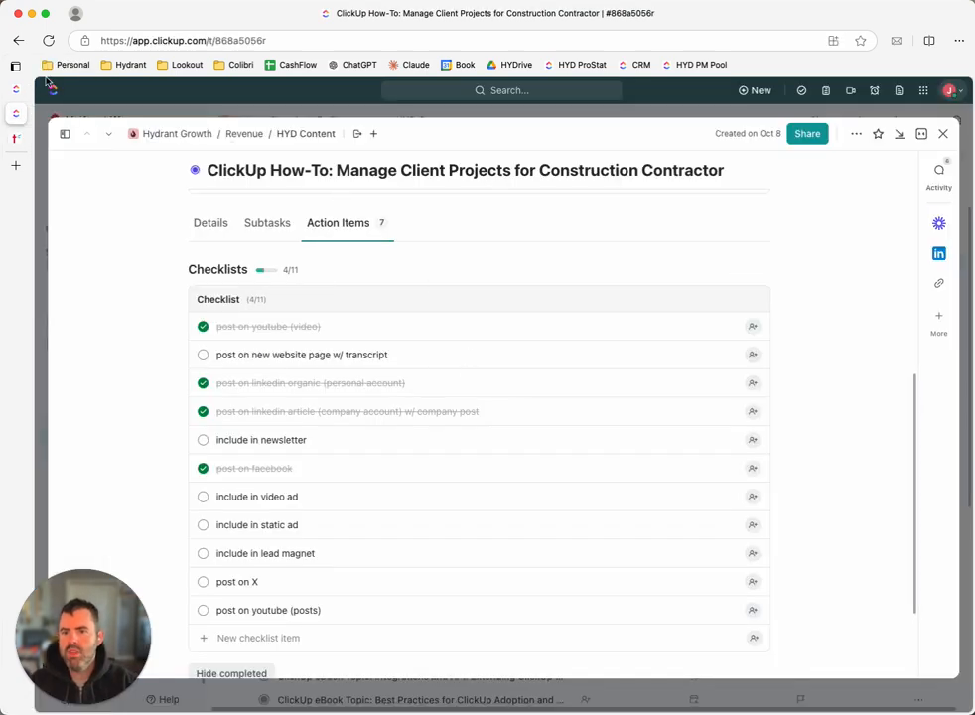
scroll(577, 384, up, 10)
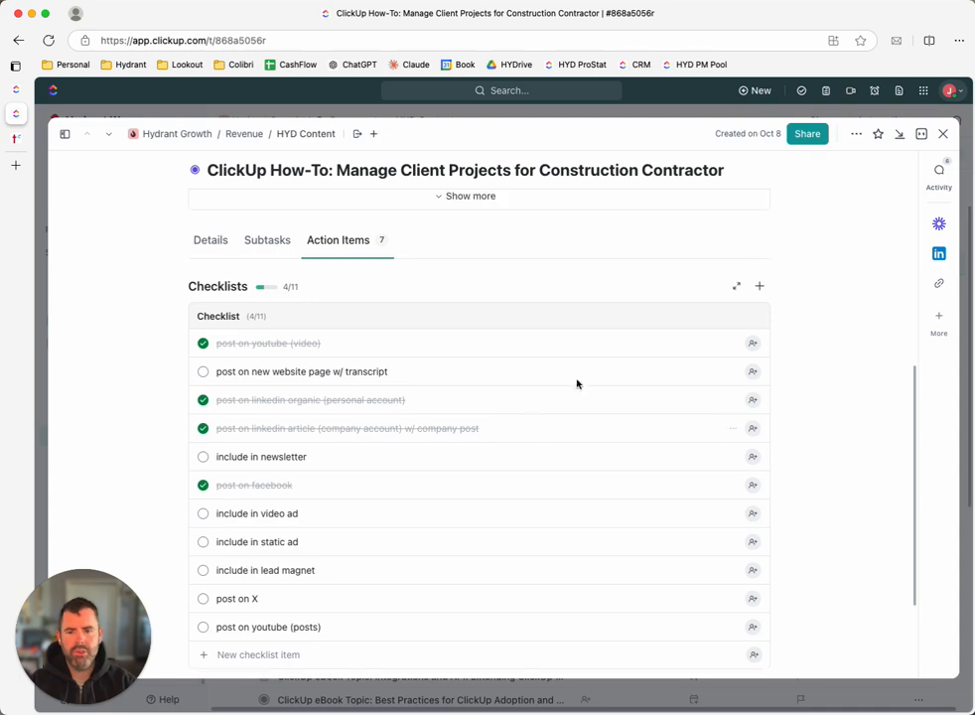
click(943, 133)
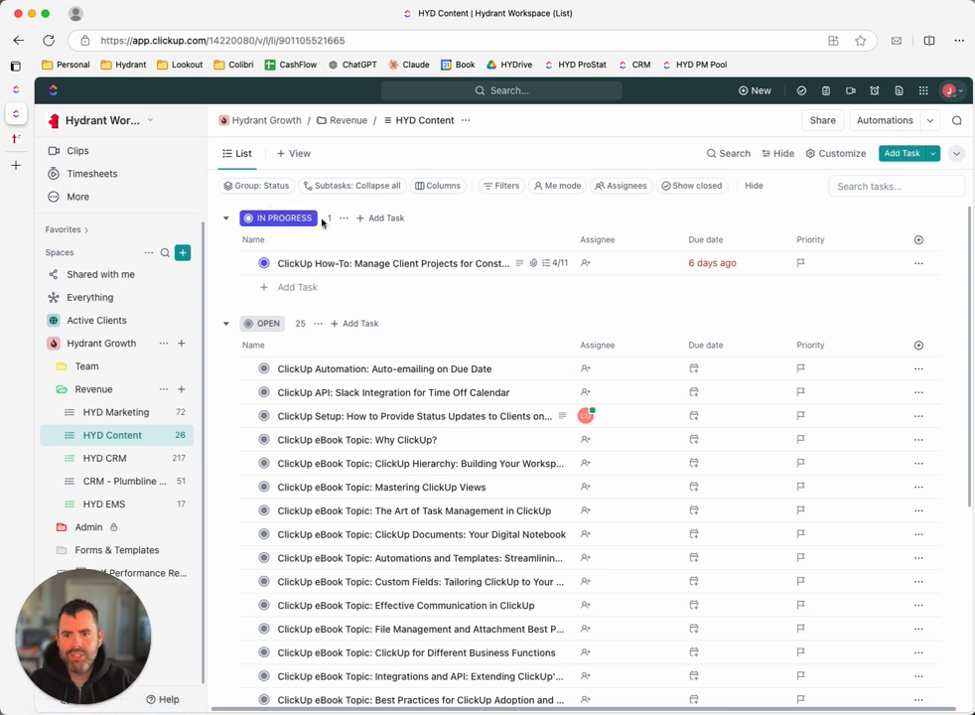
Switch the HYD Content list to custom statuses and rename its not-started status to BACKLOG.
click(181, 440)
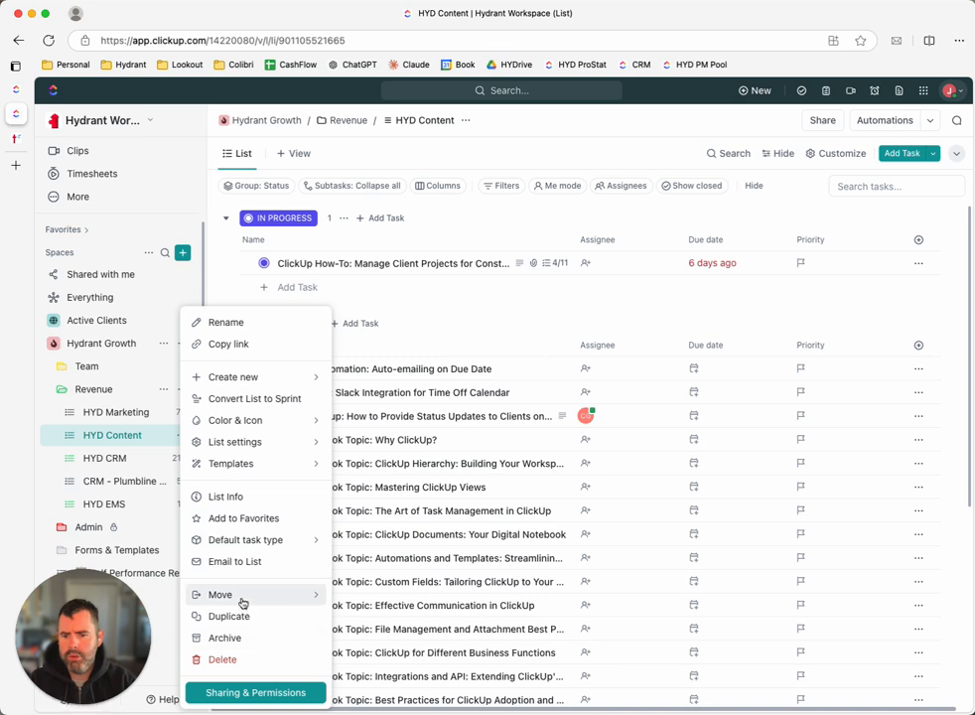
mouse_move(251, 442)
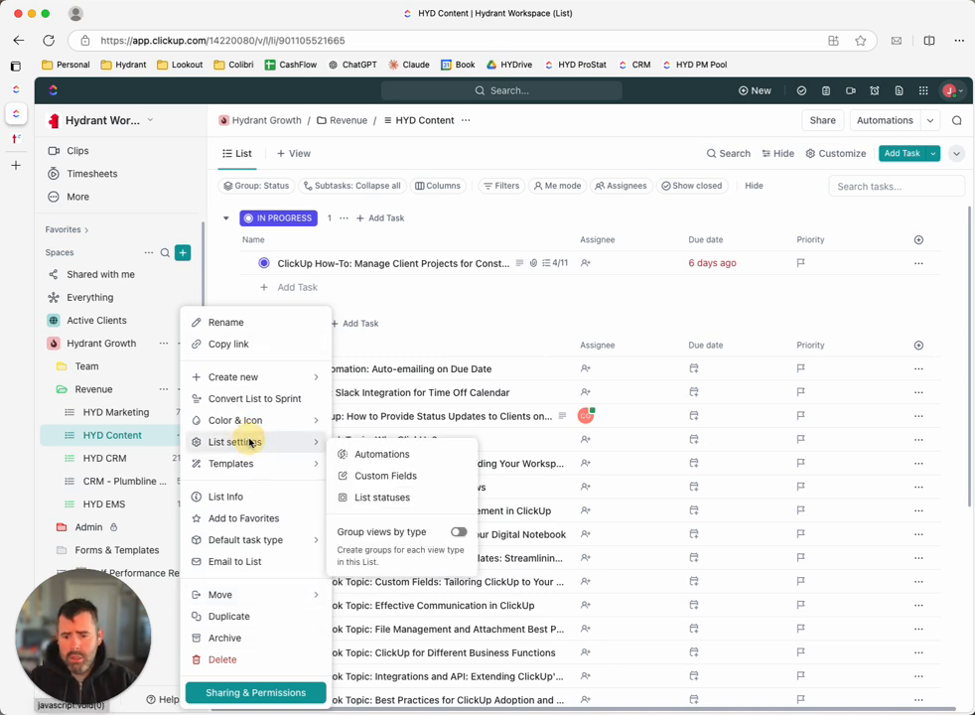
click(385, 500)
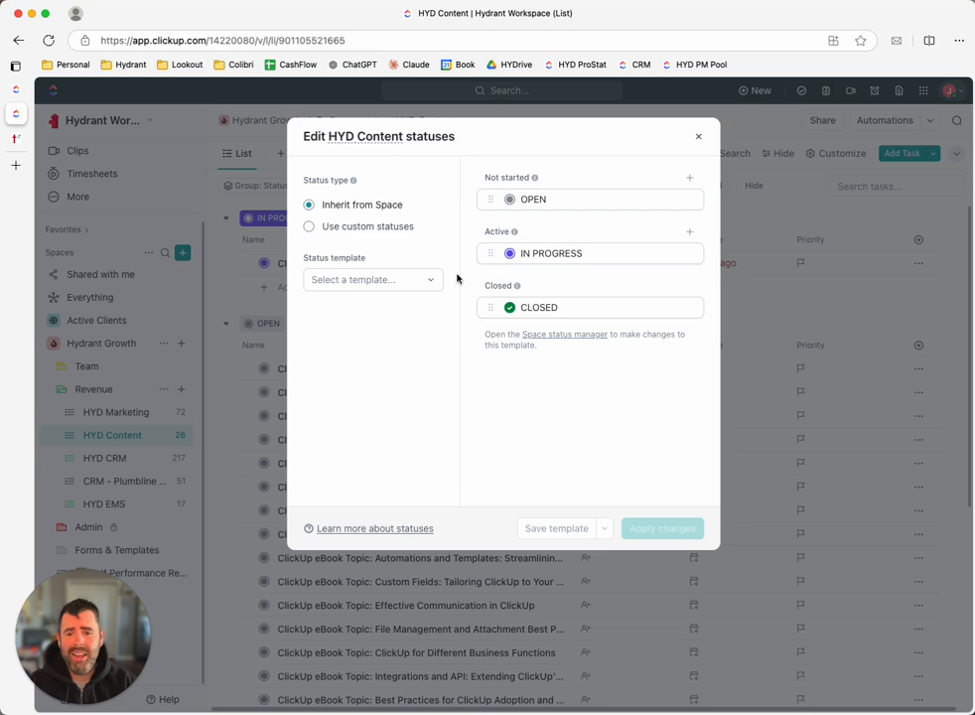
click(308, 227)
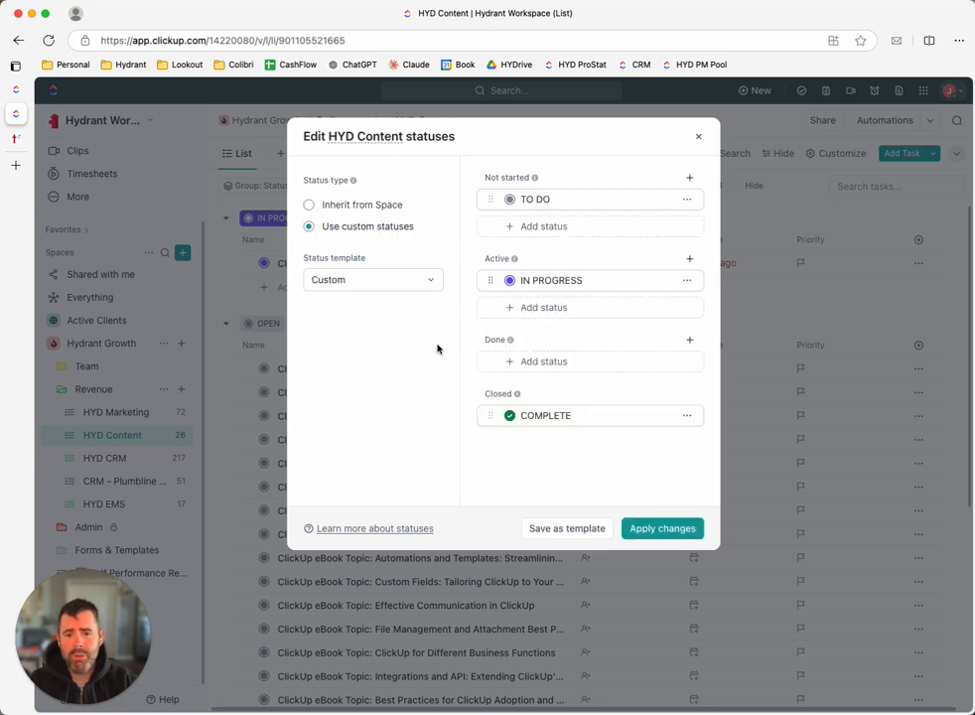
click(542, 198)
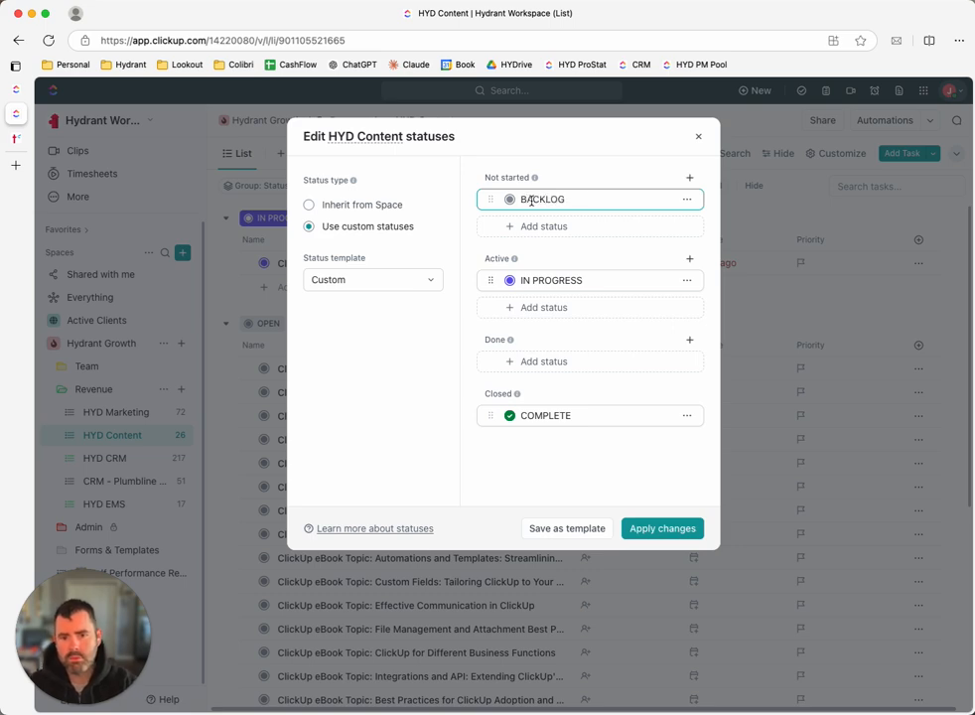
Try to add a red IN REVIEW status to the Active group of the HYD Content statuses.
click(570, 280)
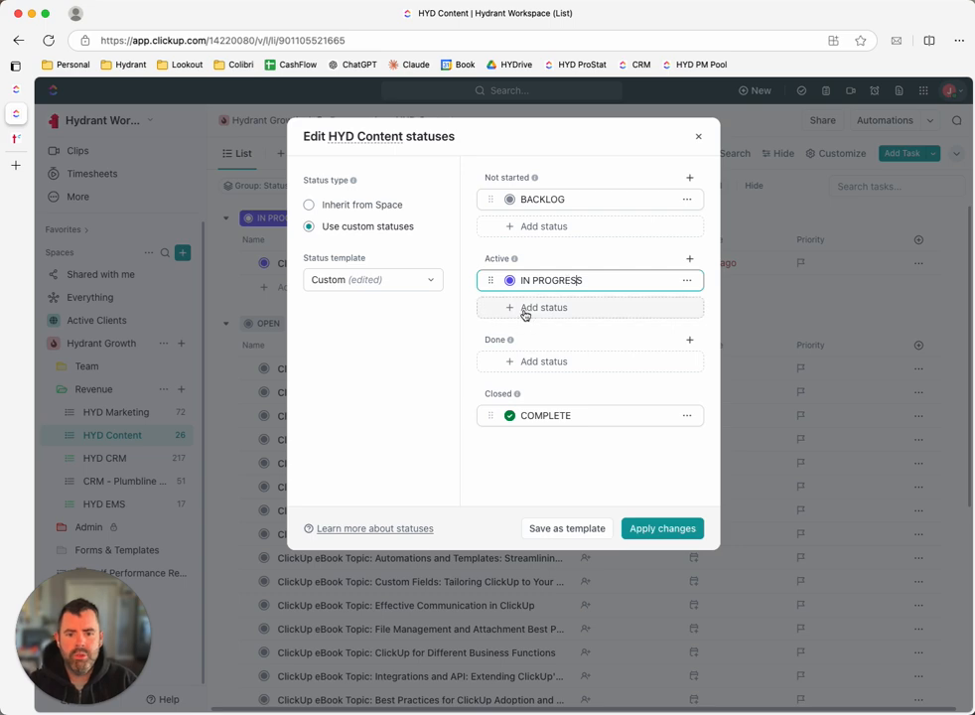
click(541, 309)
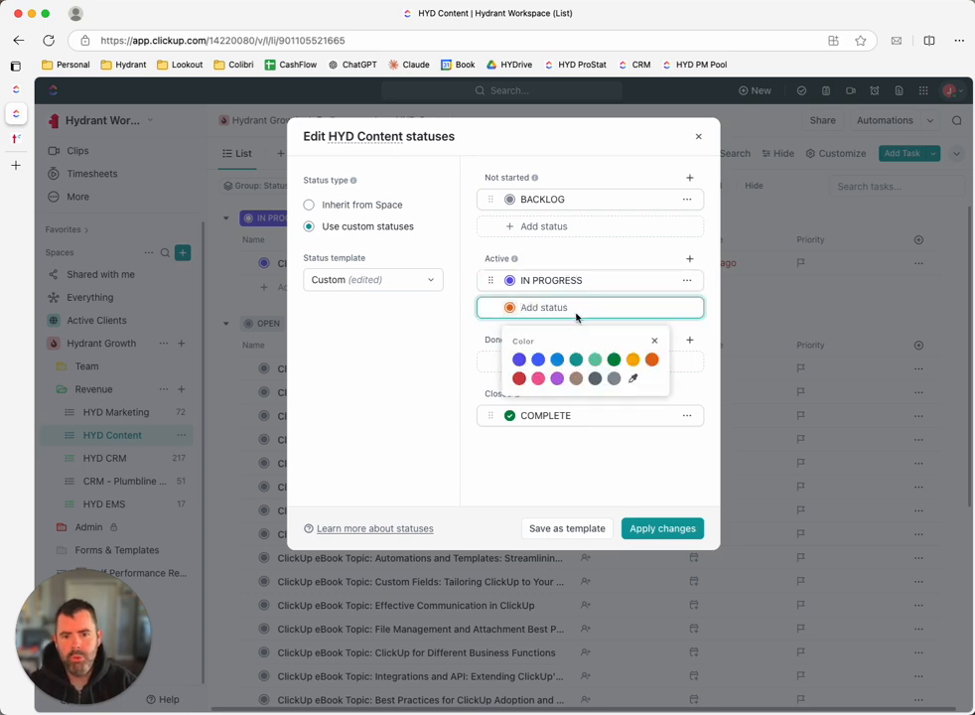
text(IN REVIEW)
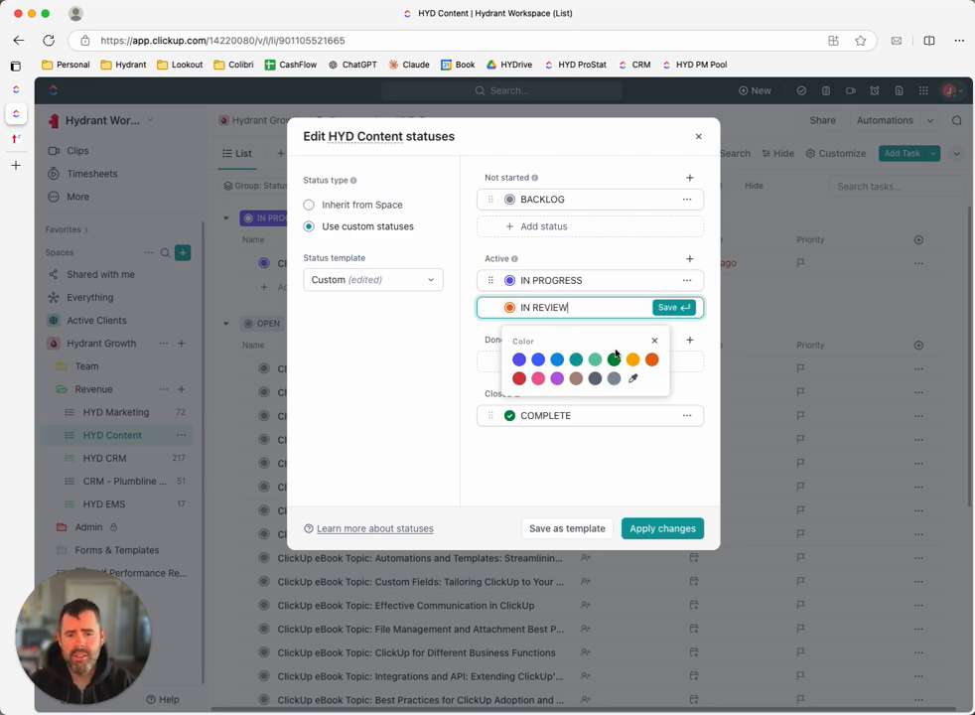
click(518, 378)
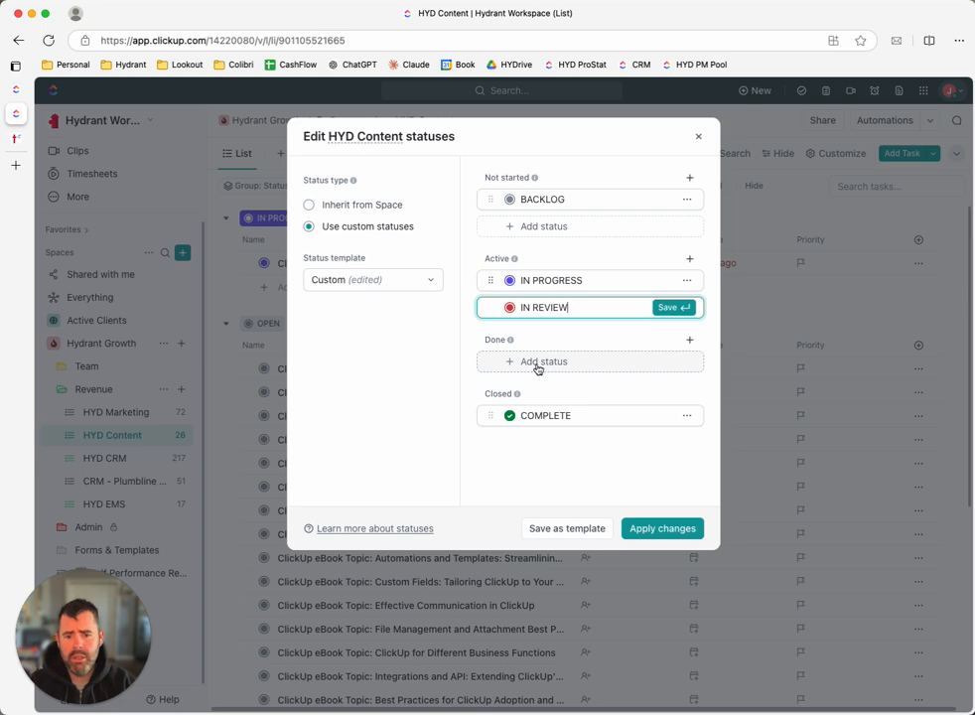
Add a DISTRIBUTION COMPLETE status to the Done group and rename the closed status to ARCHIVE.
click(529, 364)
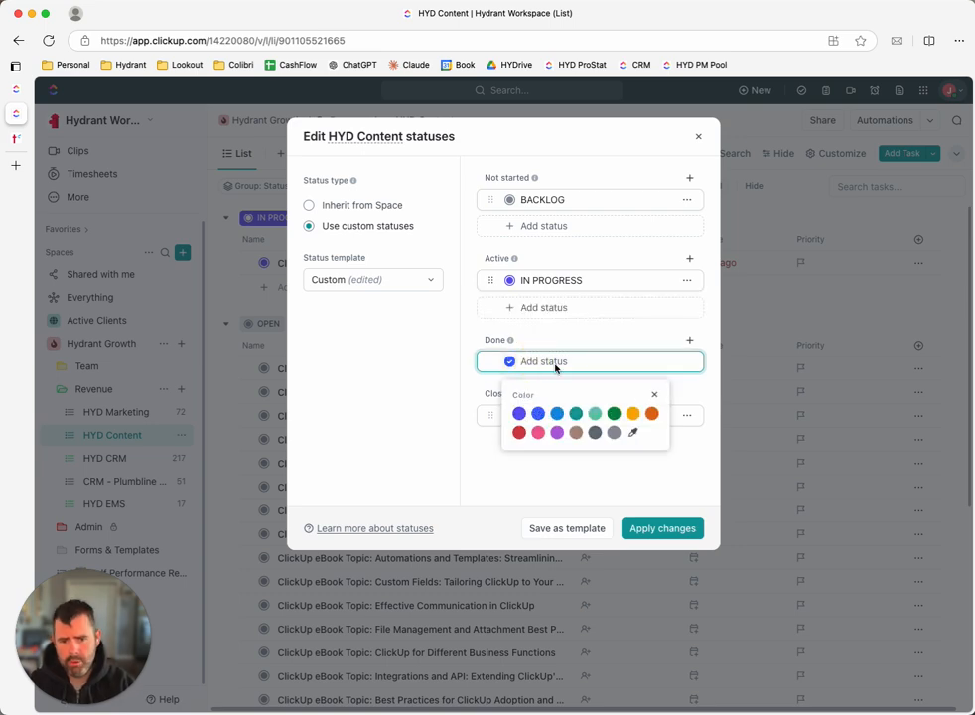
text(DISTRIBUTION COMPLETE)
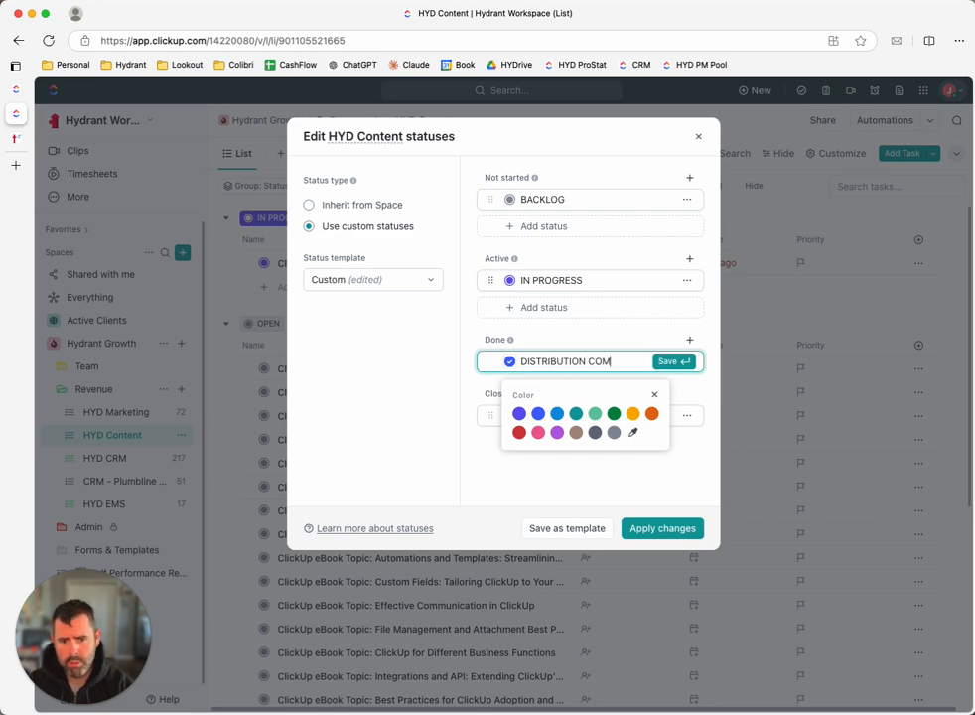
click(684, 366)
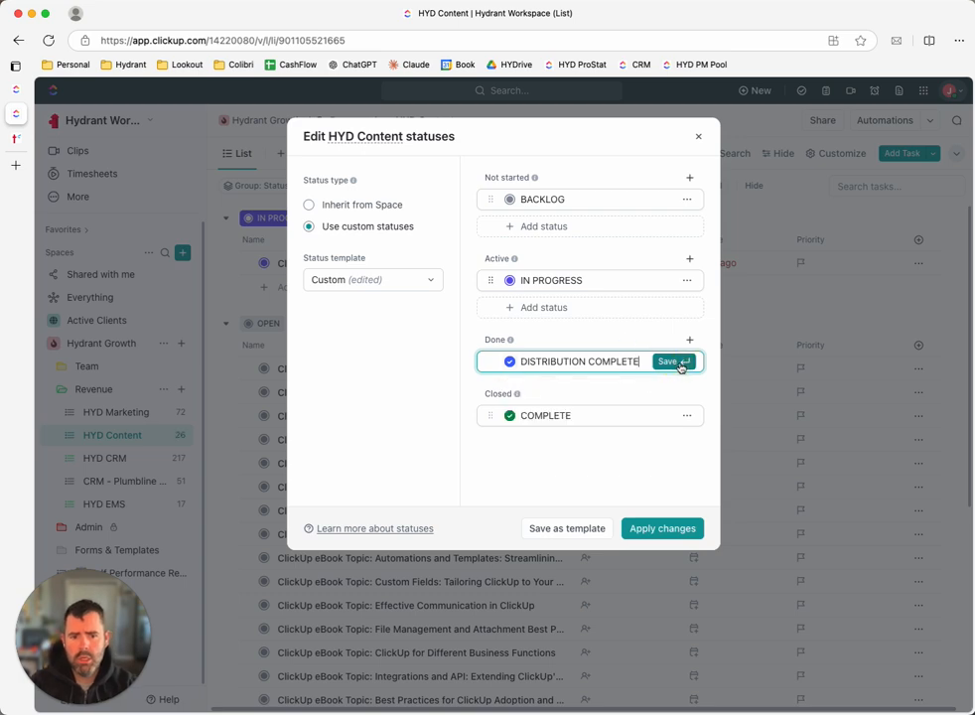
double_click(536, 417)
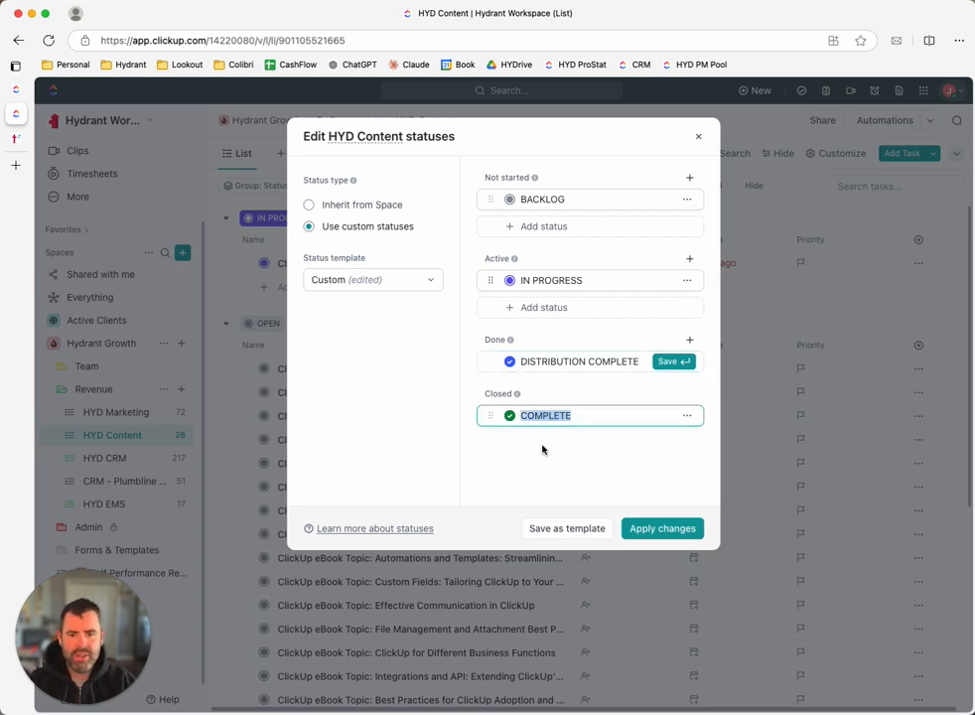
text(ARCHIVE)
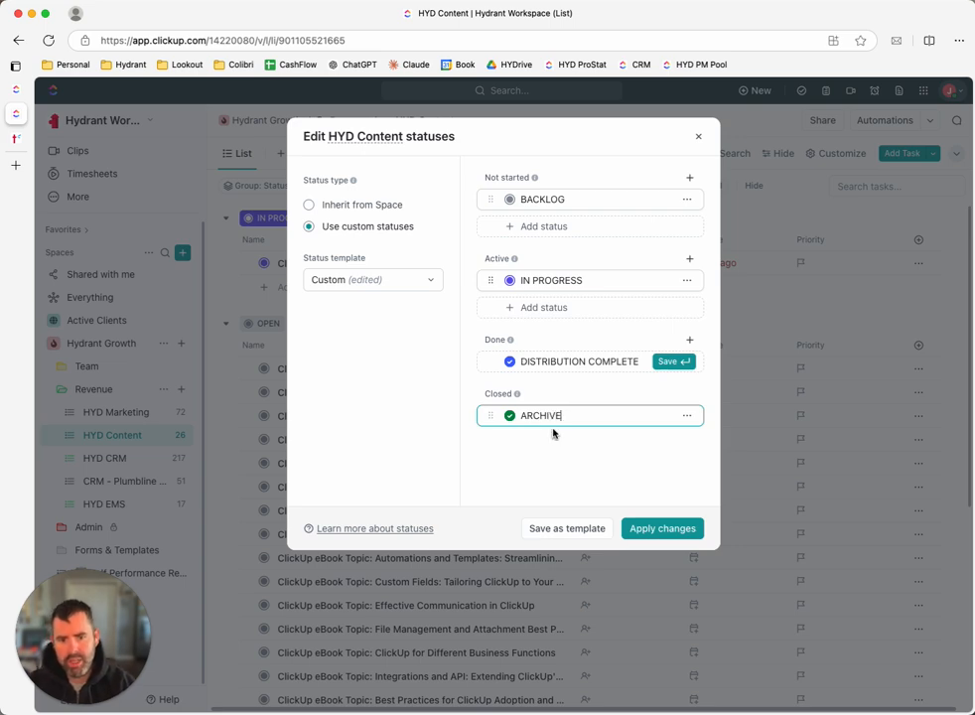
click(572, 451)
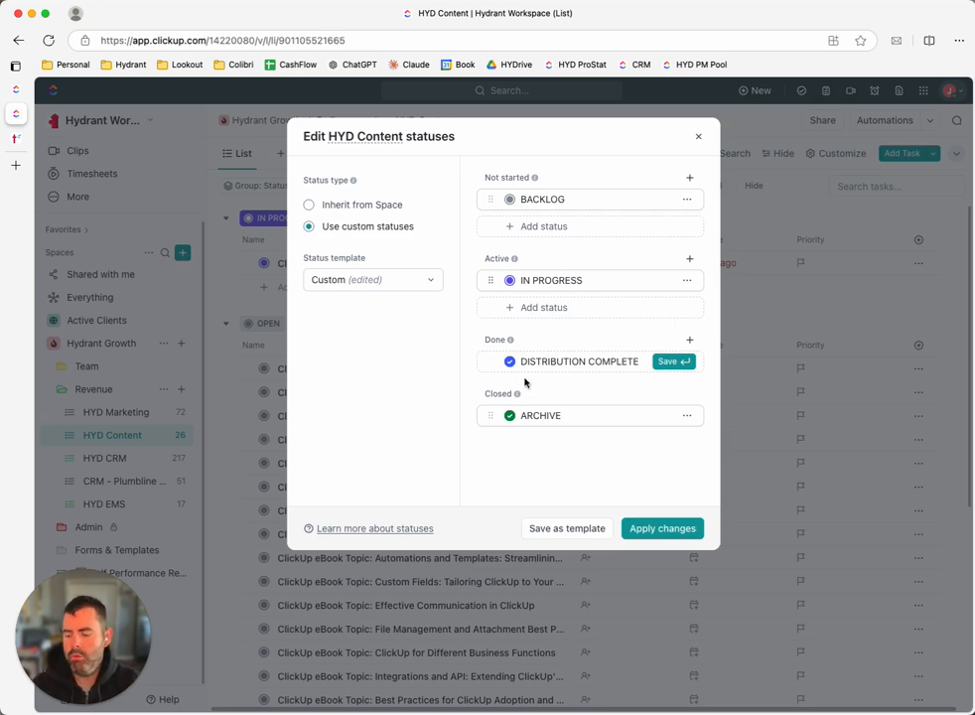
click(666, 361)
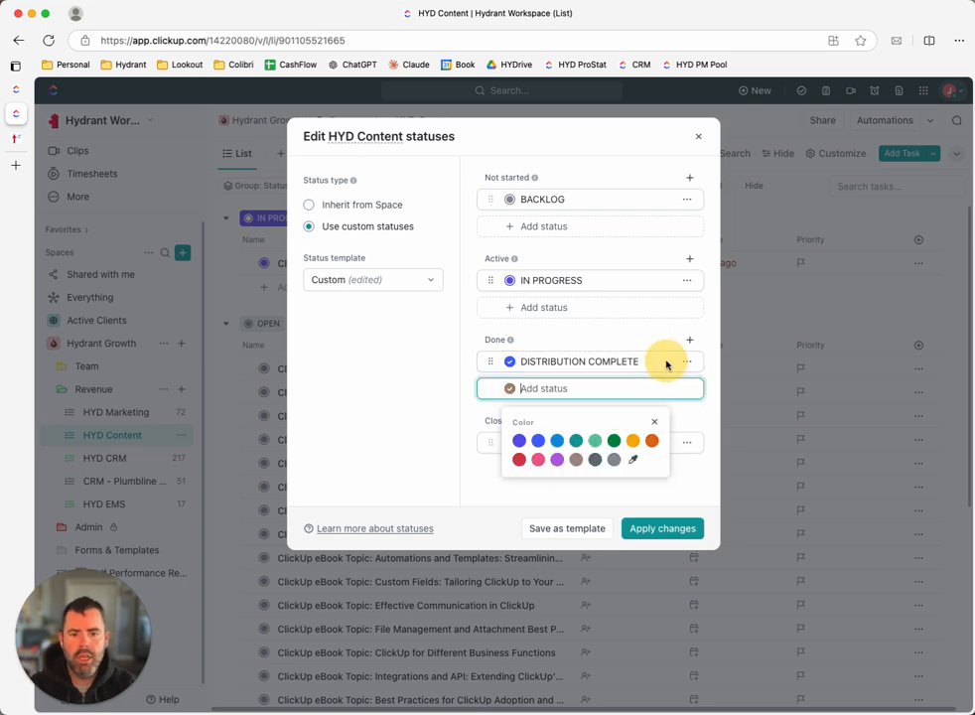
Try to re-enter BACKLOG as the name of the not-started status in the HYD Content statuses.
click(624, 338)
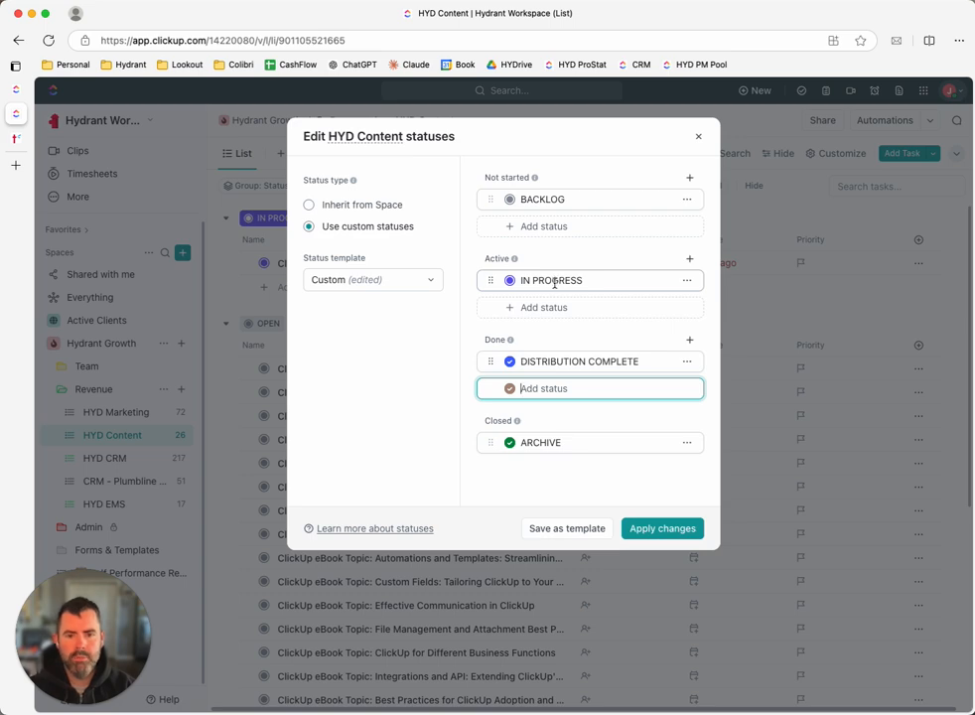
click(538, 308)
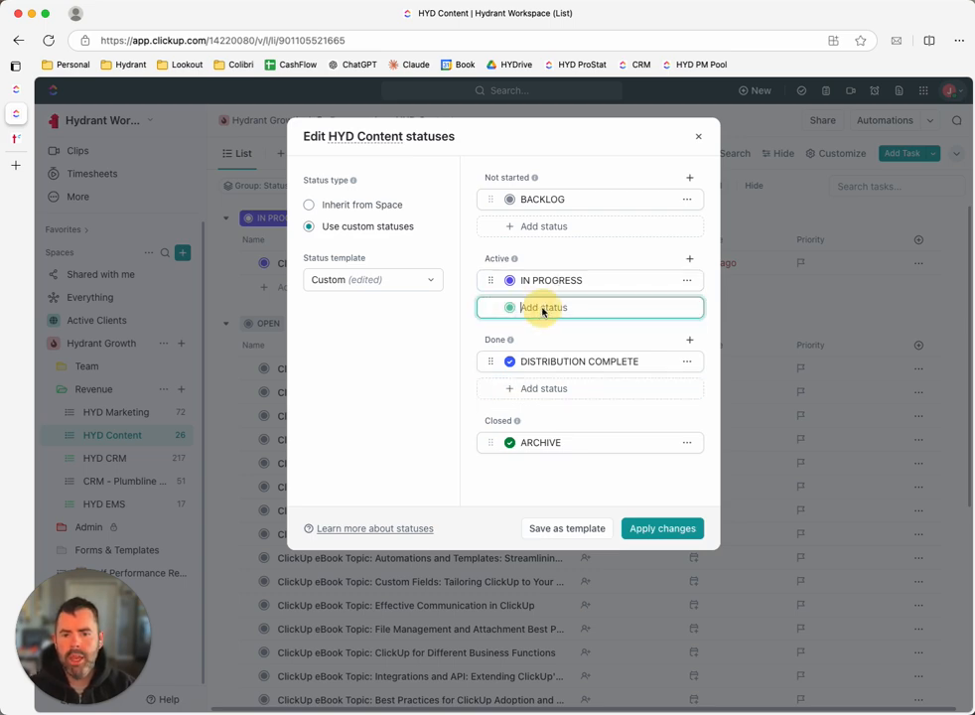
click(418, 408)
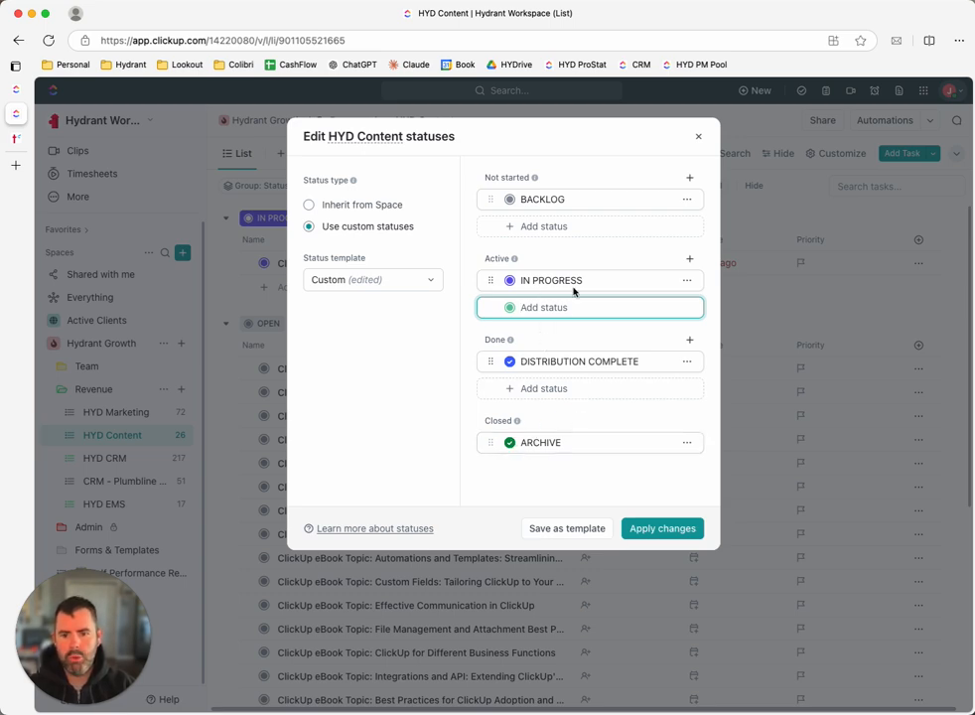
click(599, 224)
double_click(557, 199)
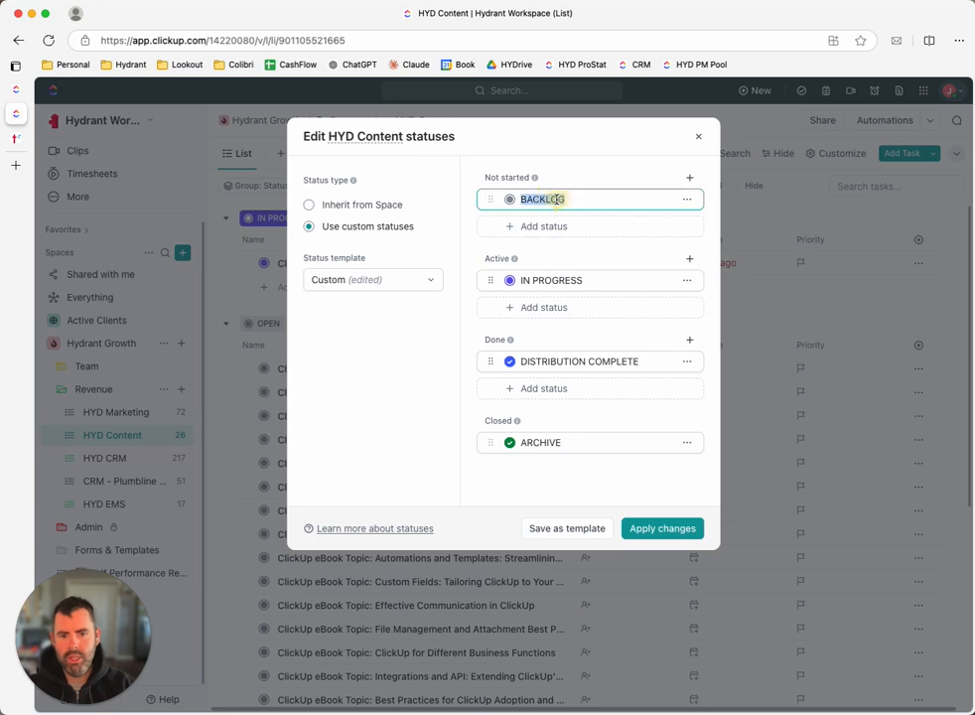
text(B)
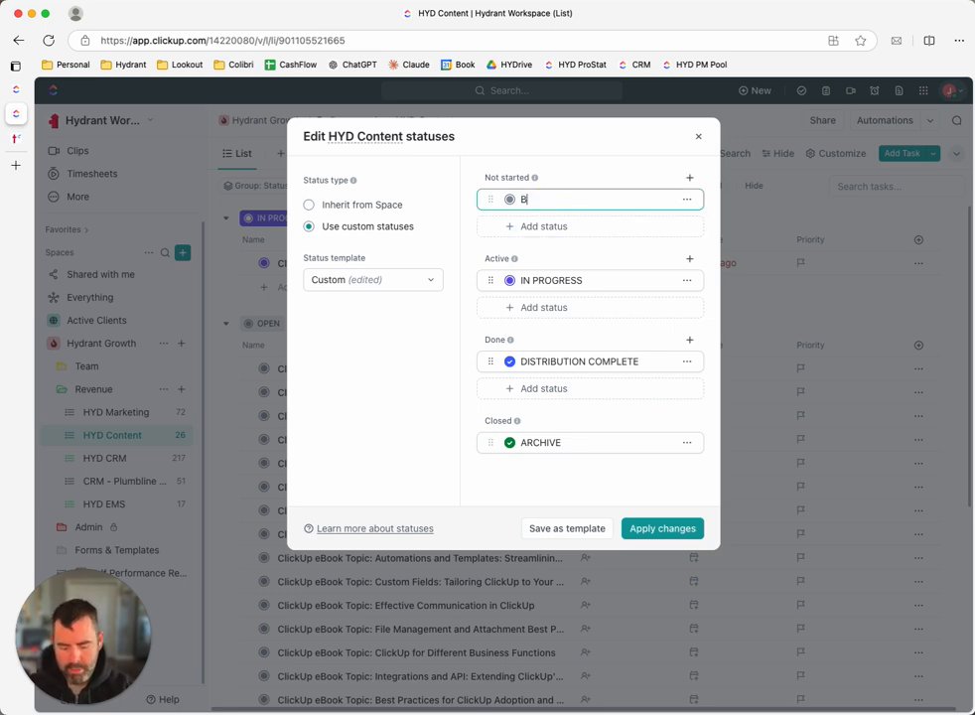
double_click(572, 281)
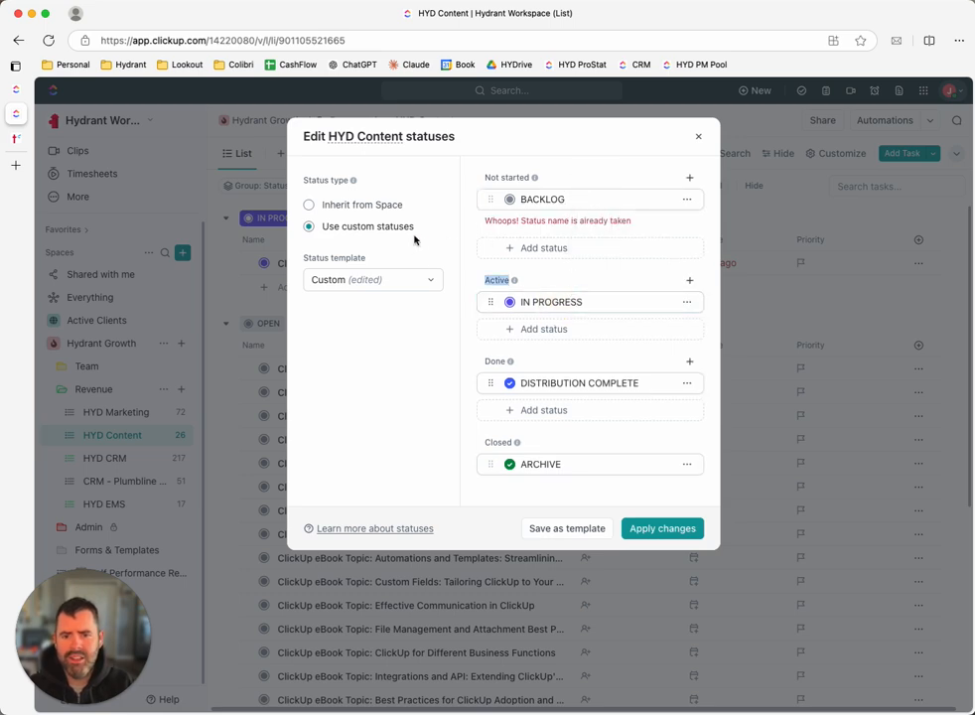
click(515, 206)
click(686, 199)
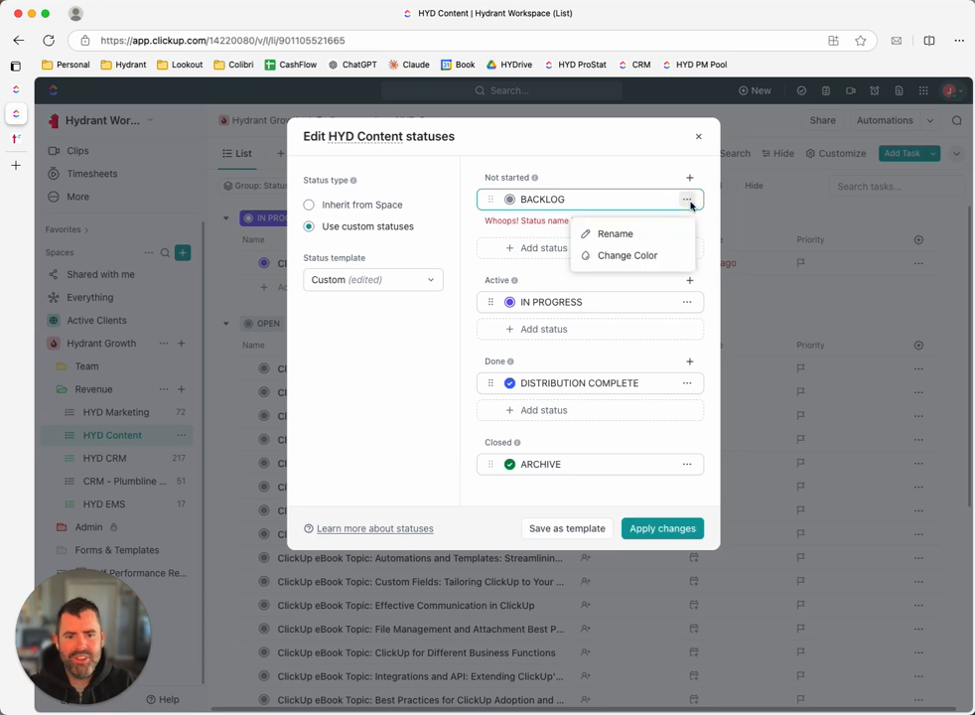
click(375, 277)
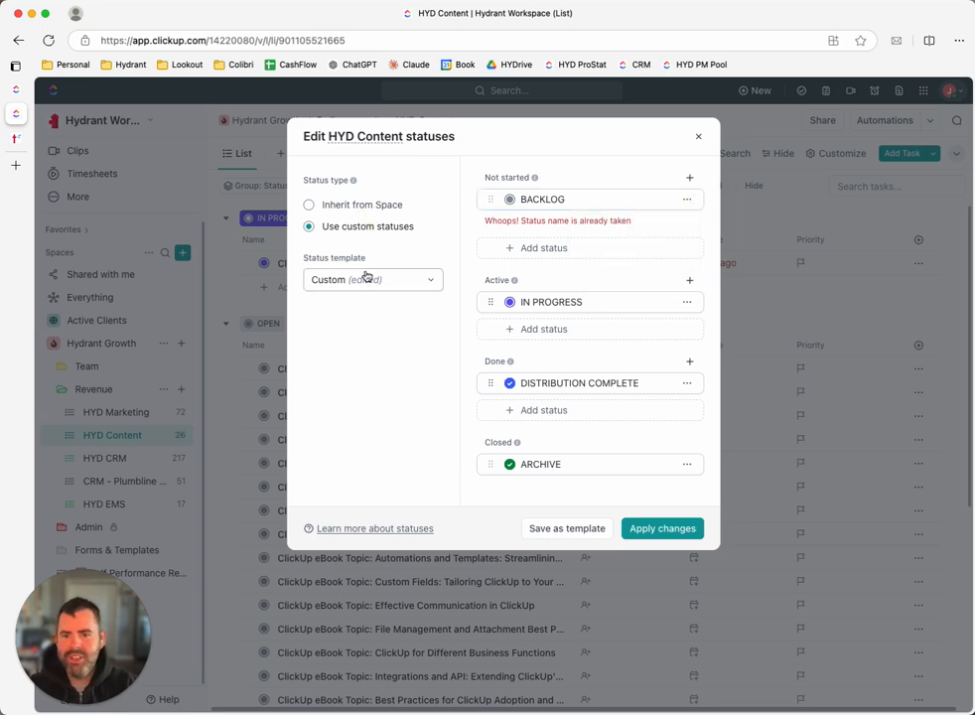
Load the Hydrant Content status template and rename its WRITING status to IN PROGRESS.
click(374, 280)
scroll(389, 392, down, 5)
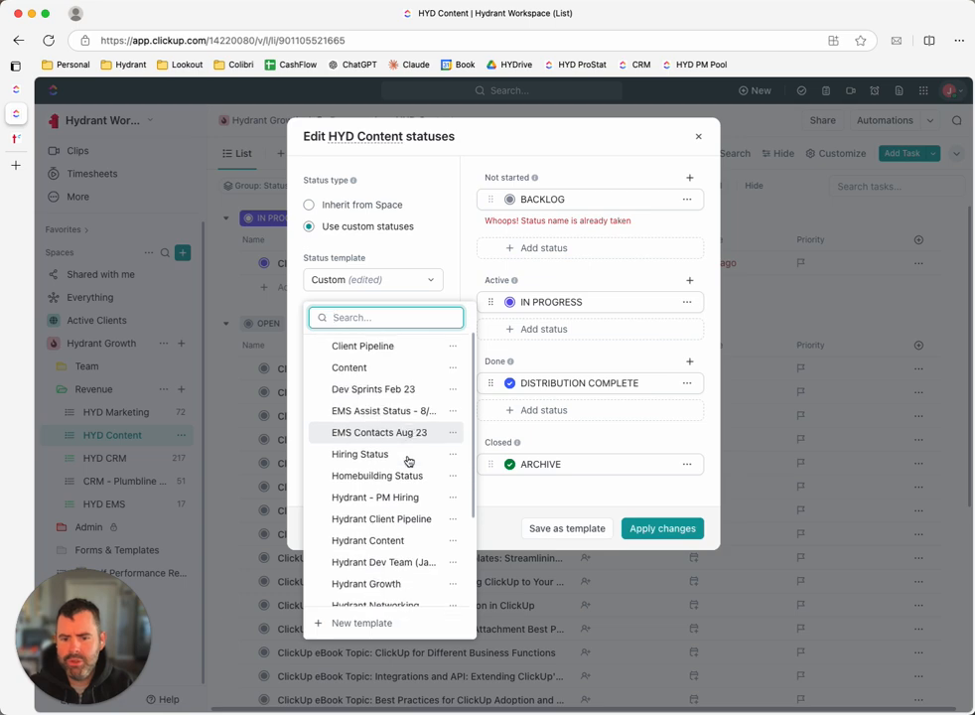
click(384, 425)
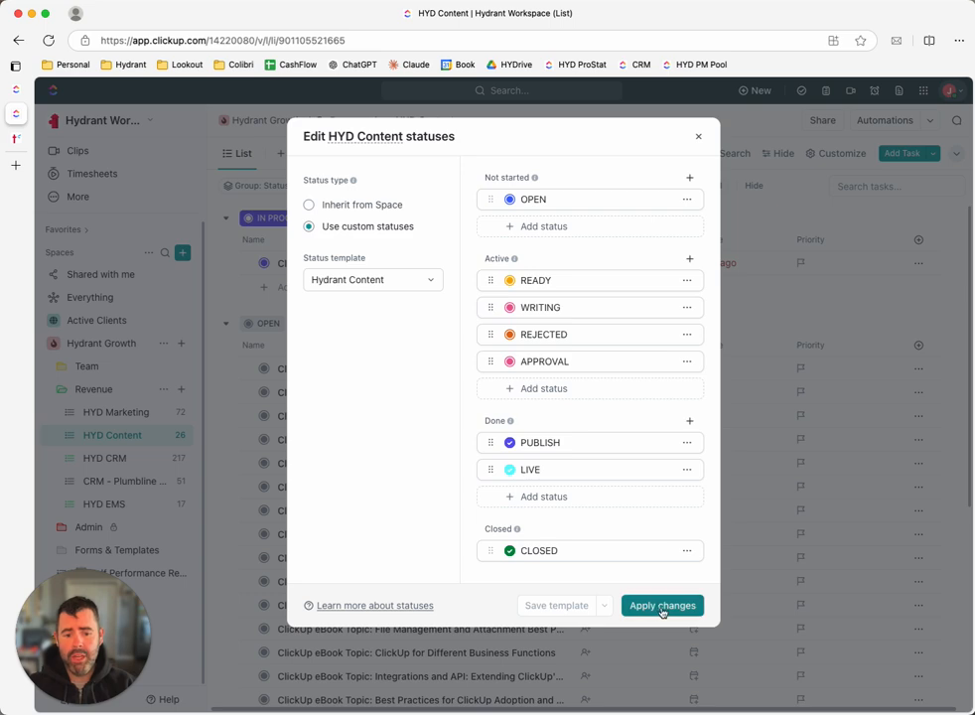
click(550, 306)
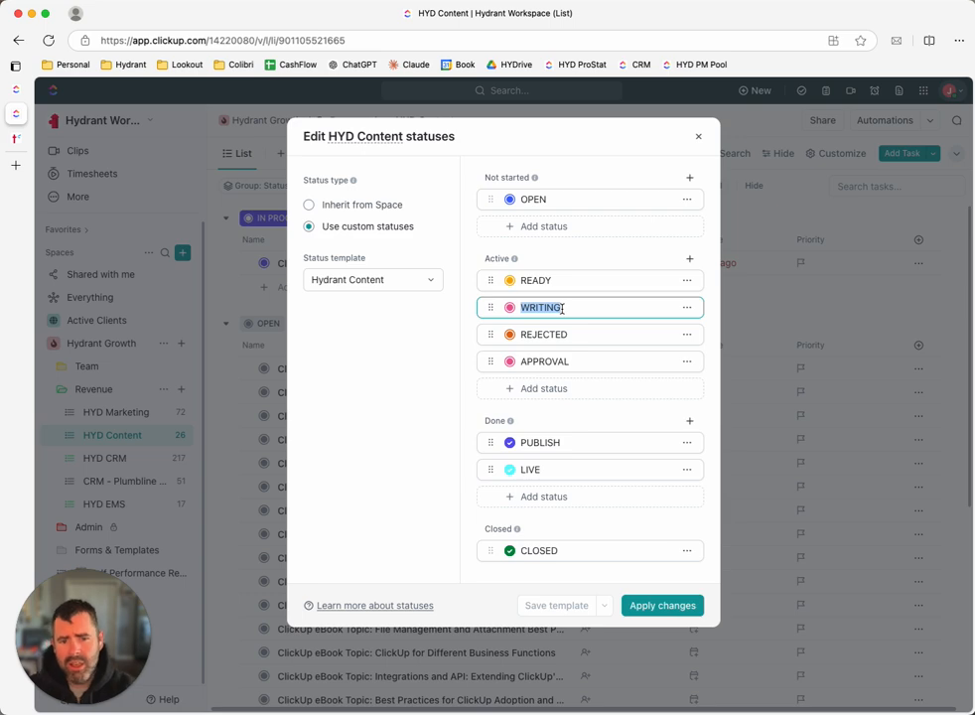
text(IN PROGRESS)
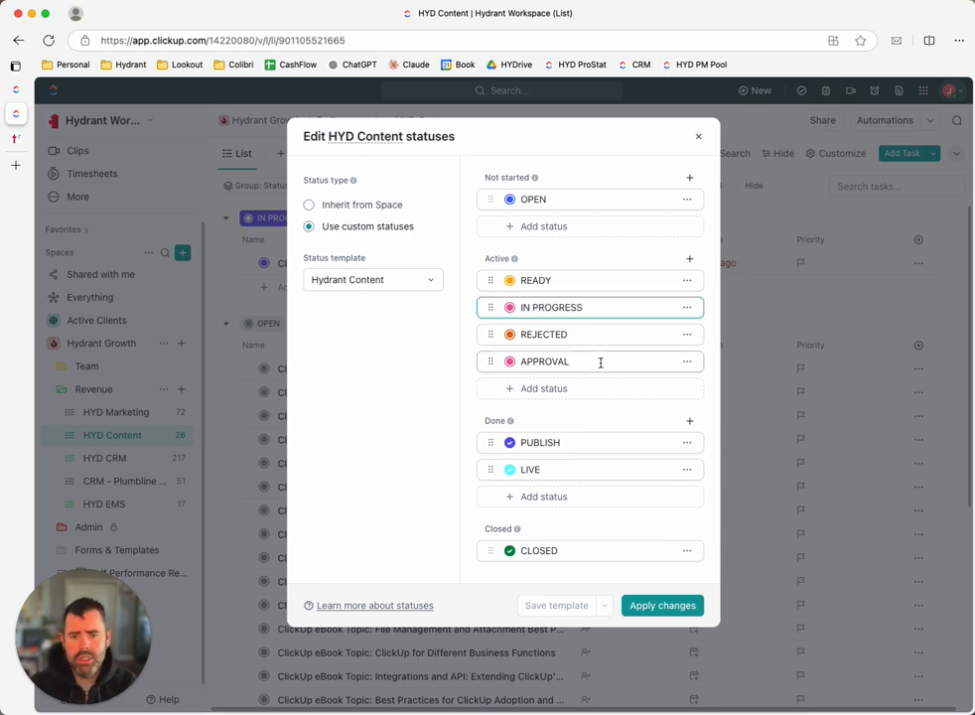
Change the color of the REJECTED status to red and the APPROVAL status to light green.
click(536, 360)
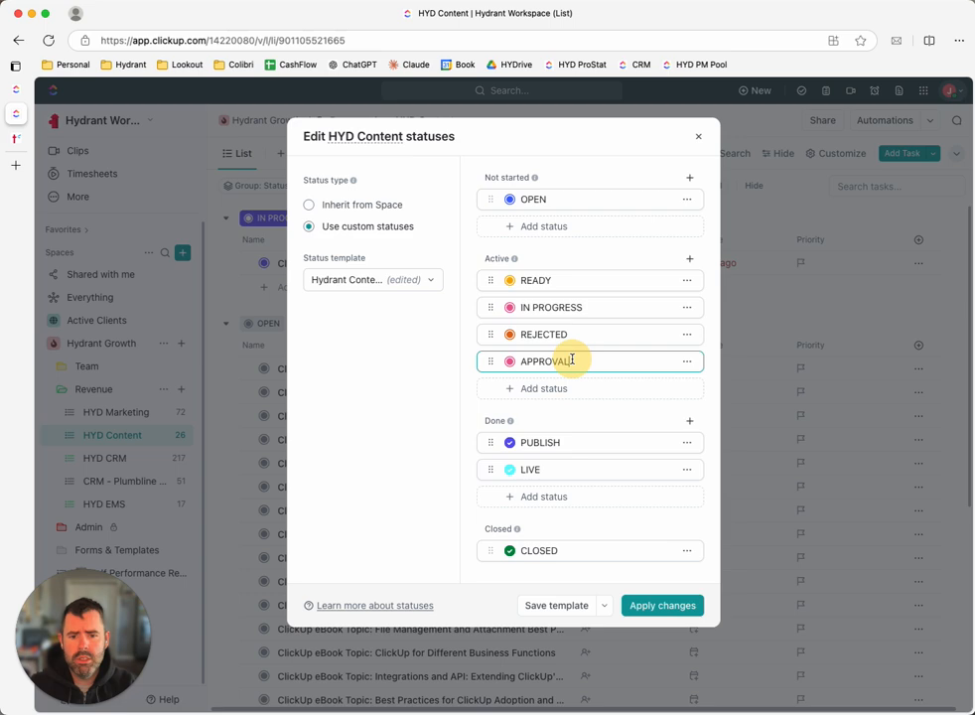
click(523, 336)
click(687, 336)
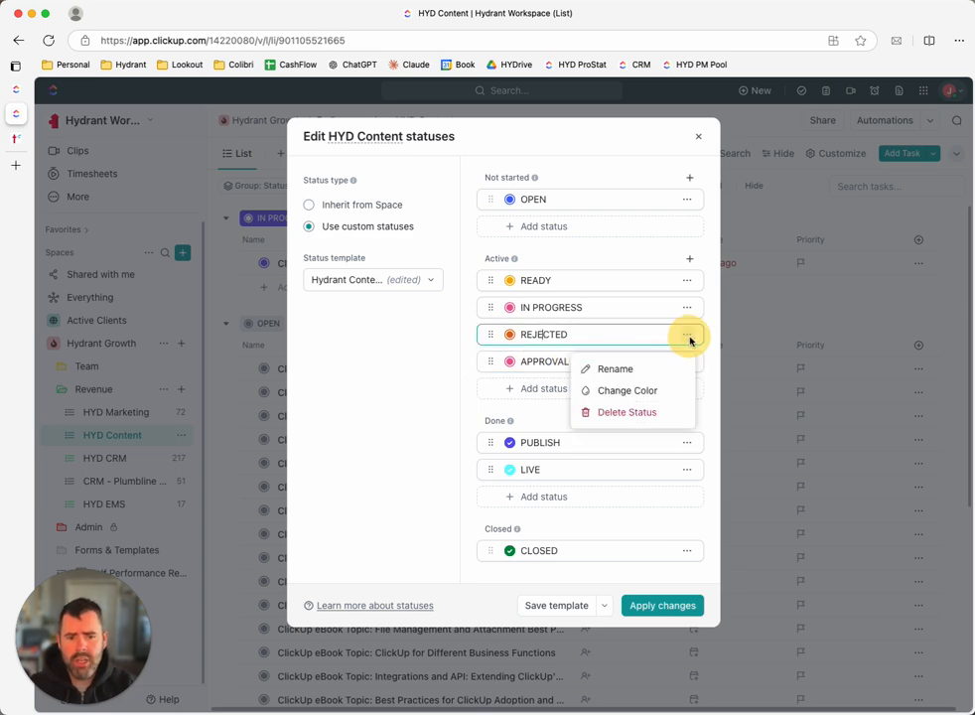
click(628, 390)
click(524, 304)
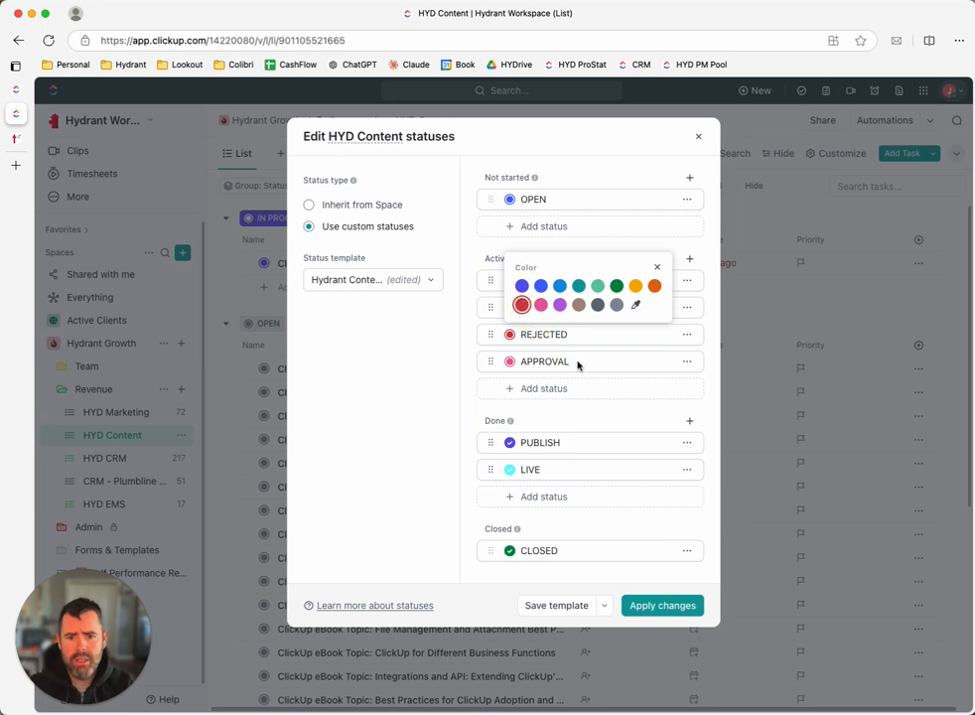
click(687, 363)
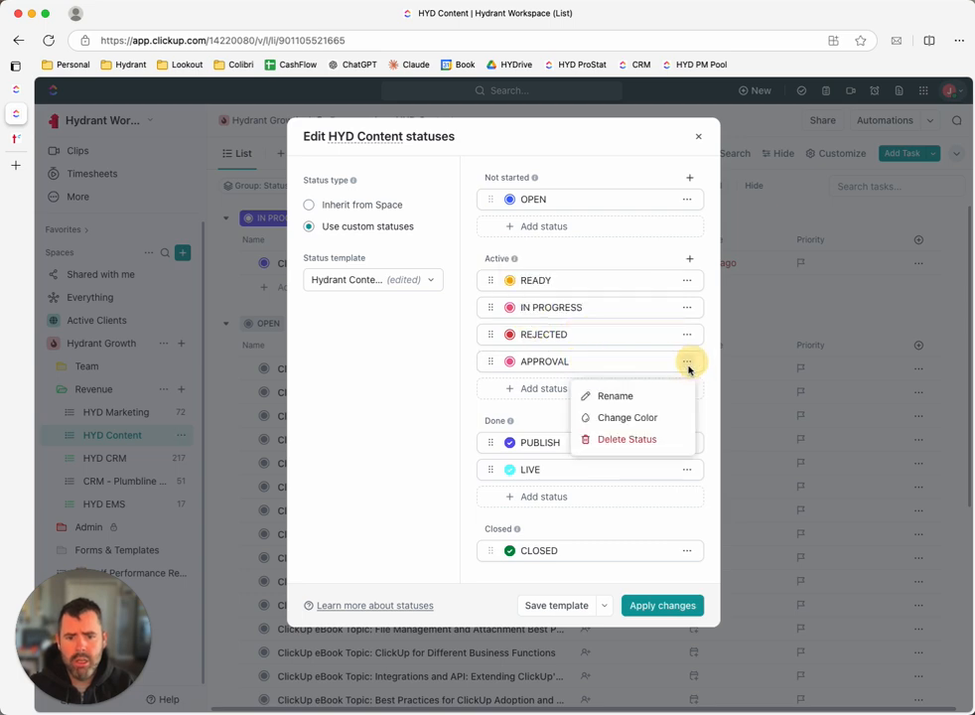
click(634, 418)
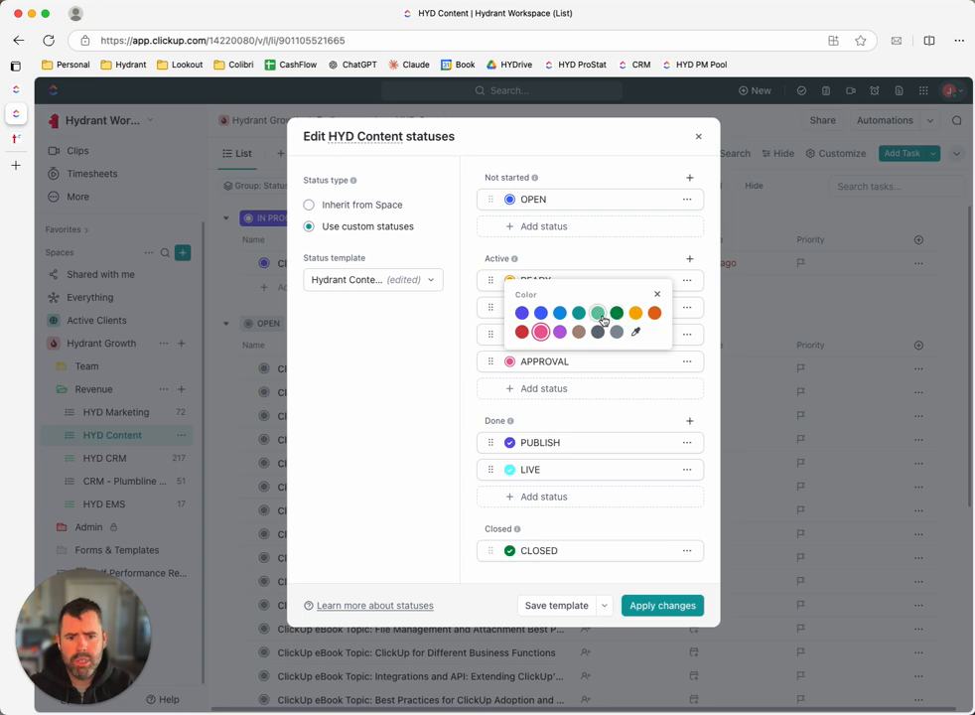
click(600, 316)
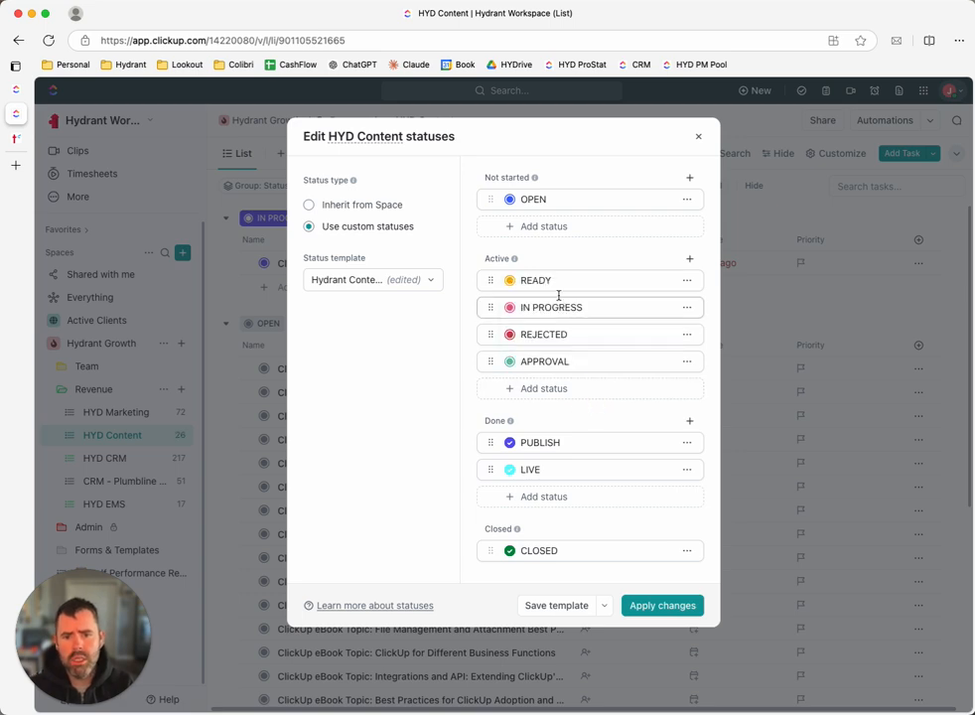
Rename the not-started OPEN status to BACKLOG and save the edits to the Hydrant Content status template.
click(525, 200)
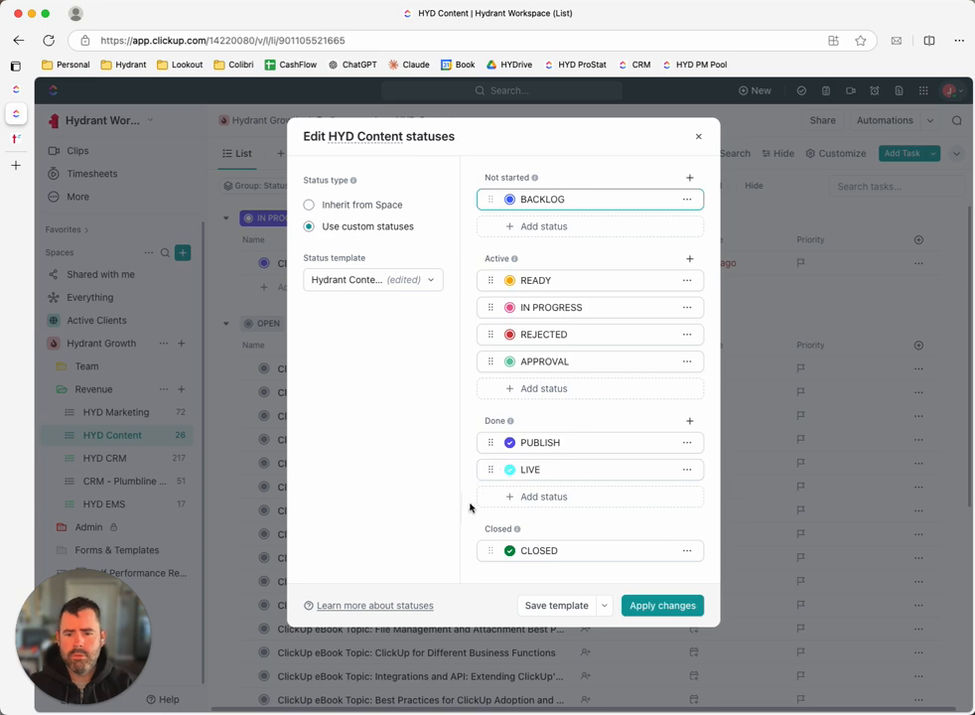
click(560, 606)
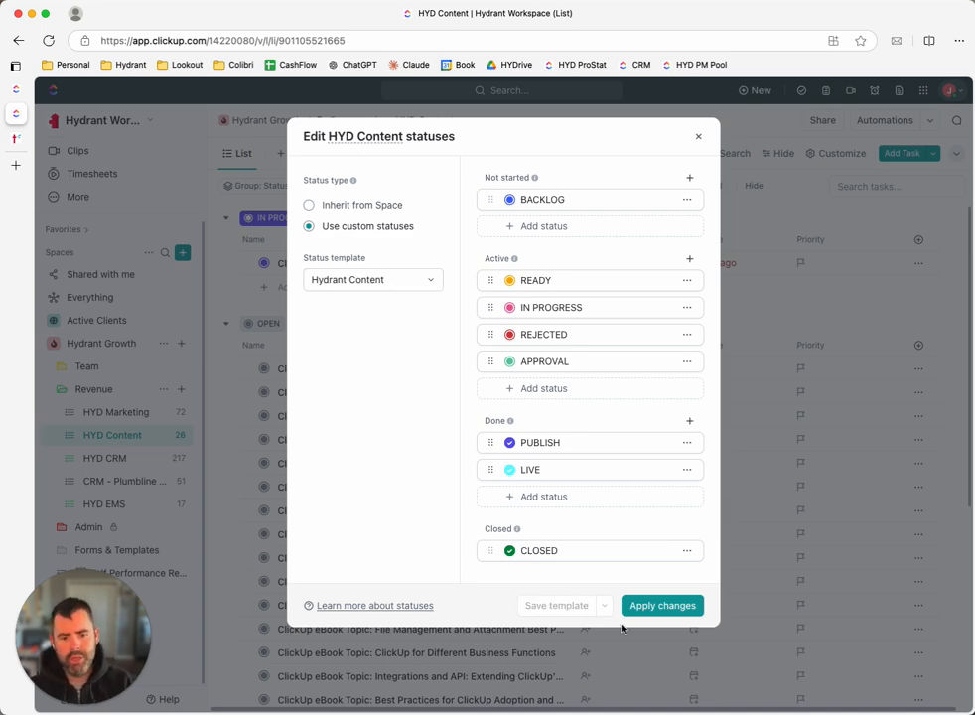
Apply the new statuses to the HYD Content list, mapping the existing OPEN tasks to BACKLOG.
click(663, 606)
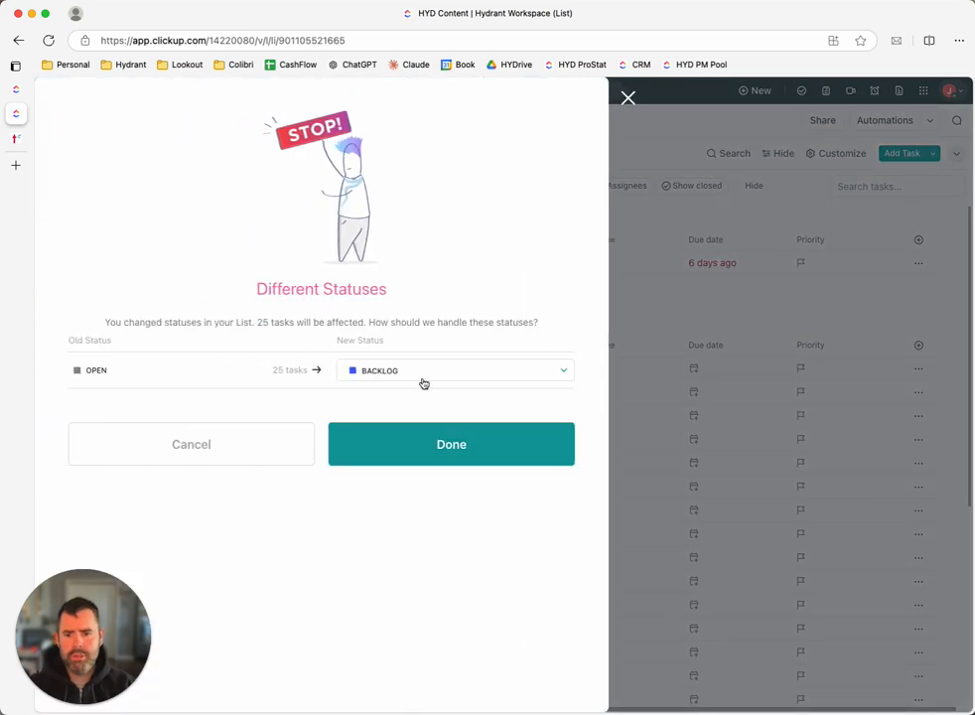
click(413, 380)
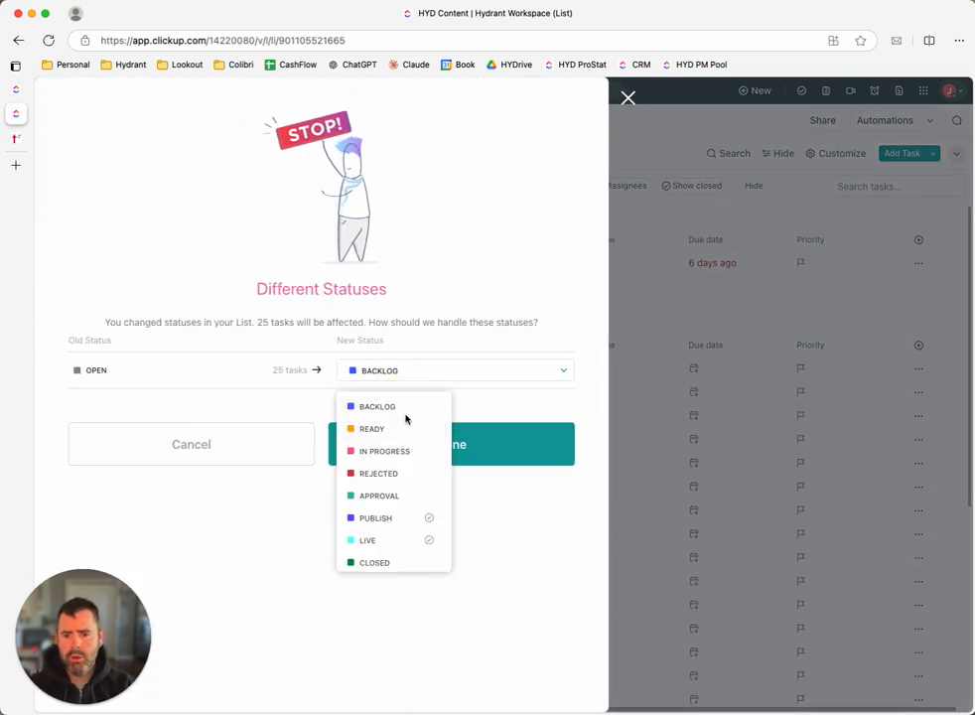
click(428, 414)
click(452, 458)
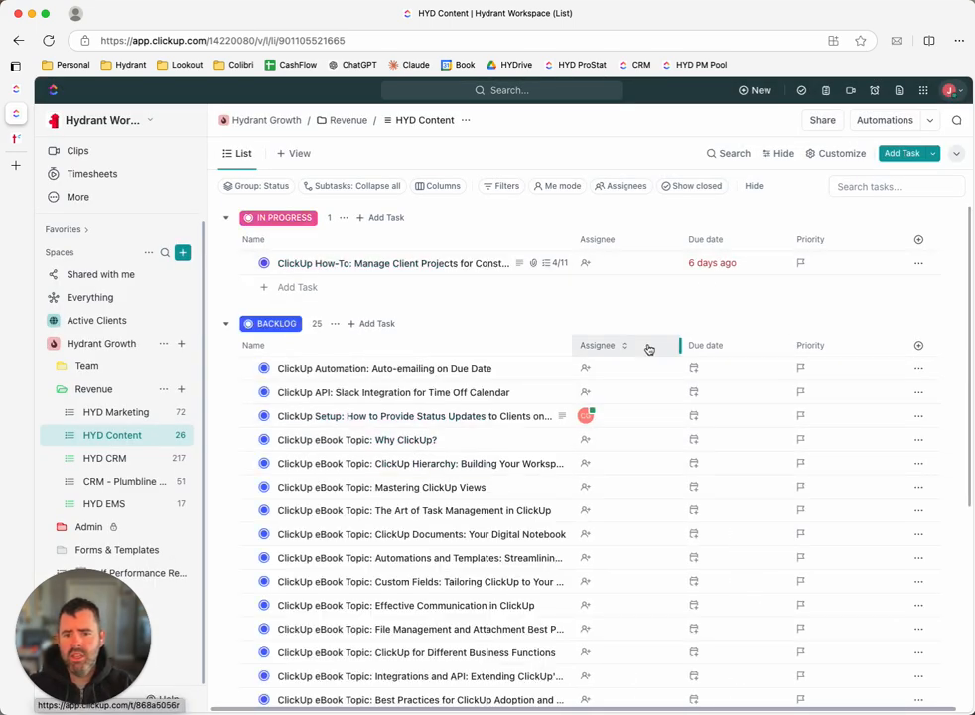
Look through the HYD Content backlog, and open the construction contractor task to review its checklist and expanded description.
scroll(429, 477, down, 5)
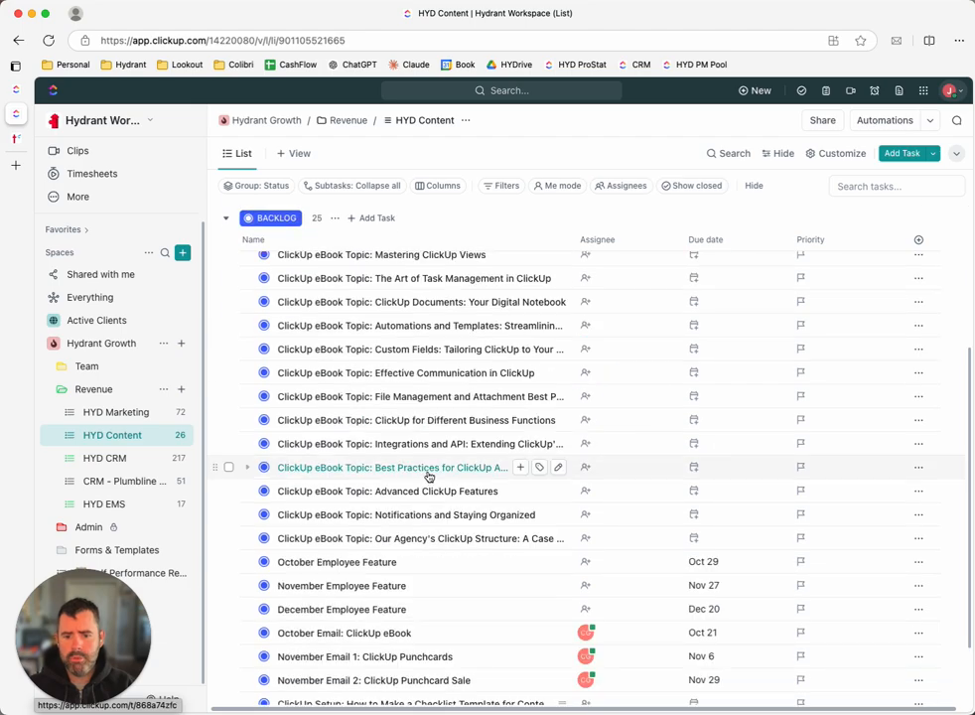
scroll(429, 475, up, 5)
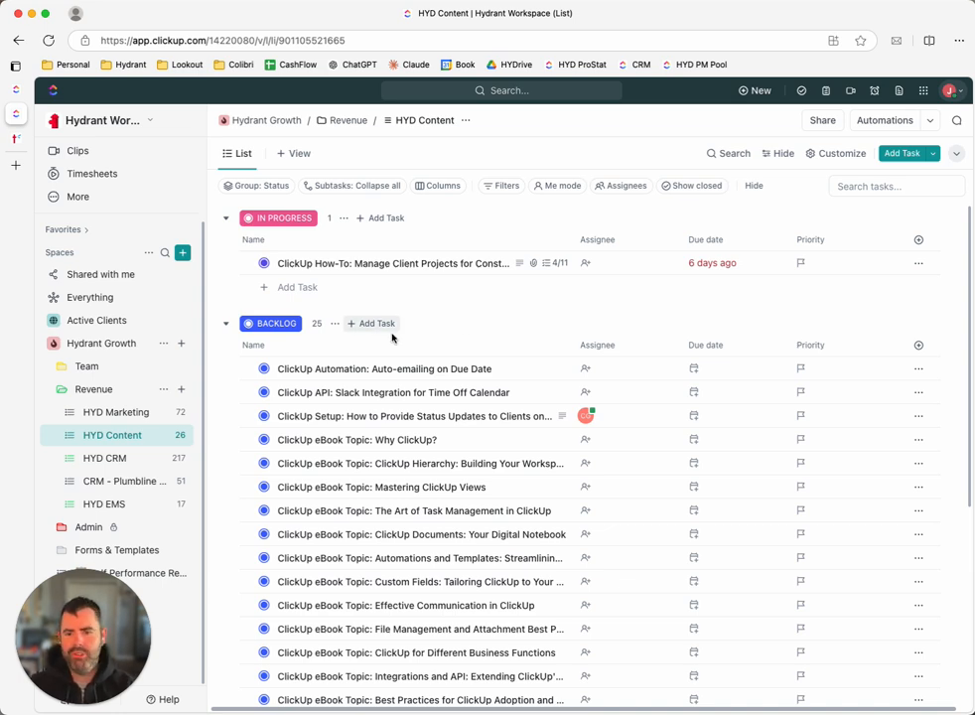
click(394, 264)
scroll(298, 447, down, 10)
scroll(203, 427, up, 2)
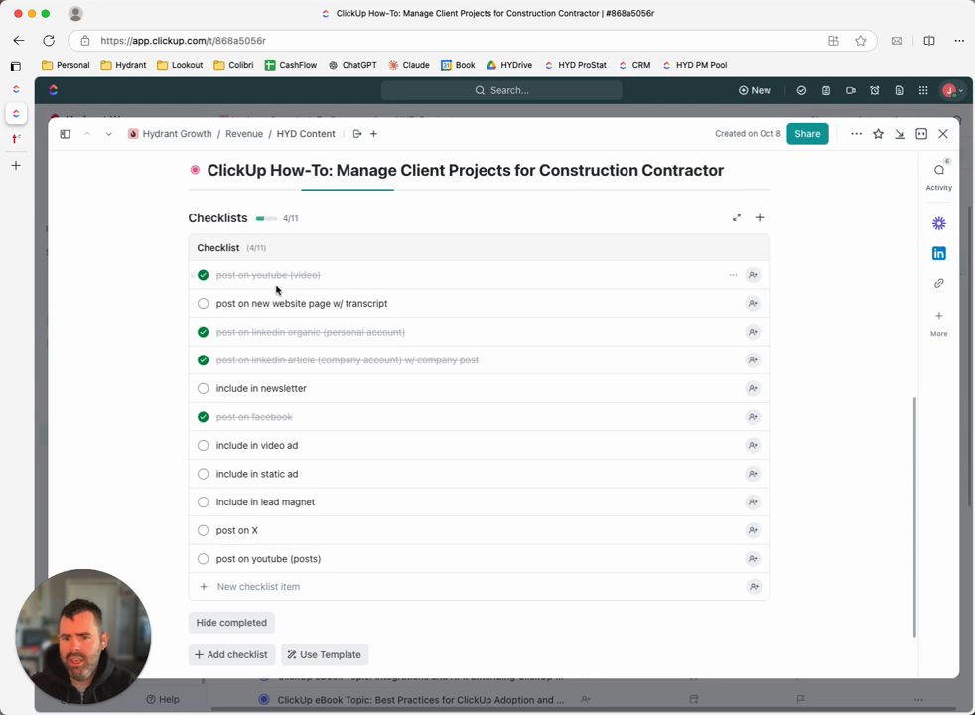
scroll(285, 285, up, 10)
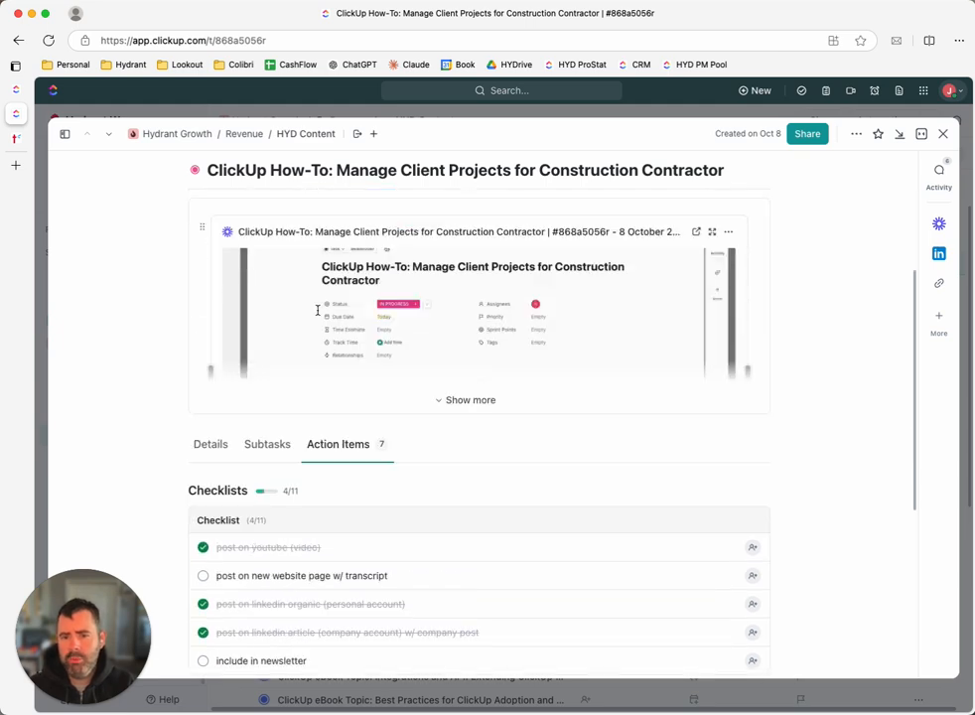
click(471, 589)
scroll(407, 390, down, 5)
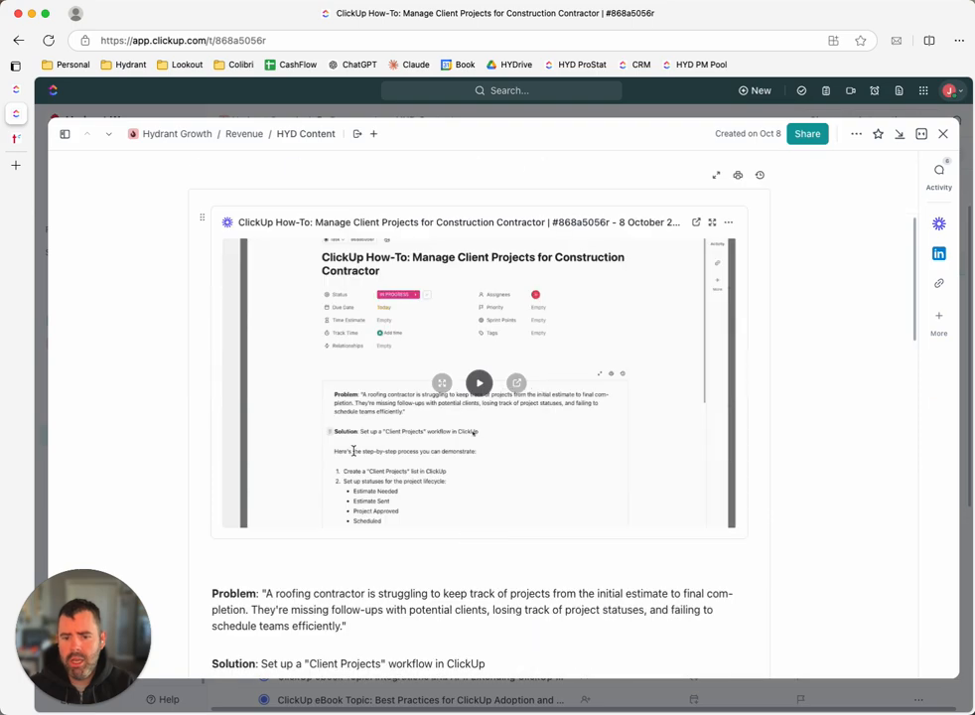
Review the construction contractor task's description, including the problem, the solution steps and the embedded video.
scroll(407, 390, down, 10)
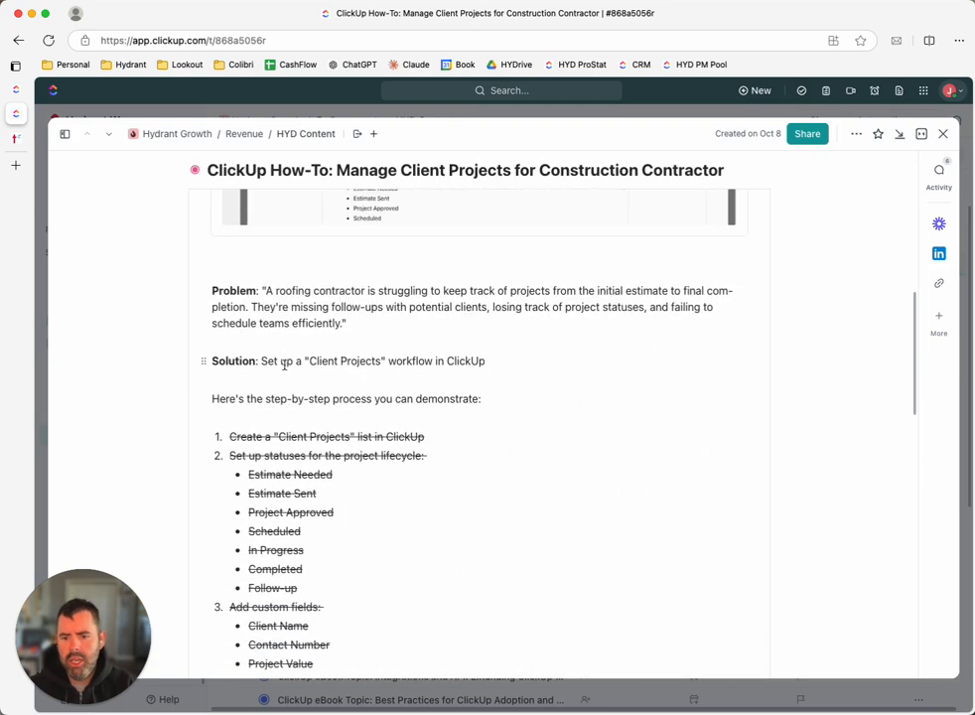
scroll(298, 537, down, 3)
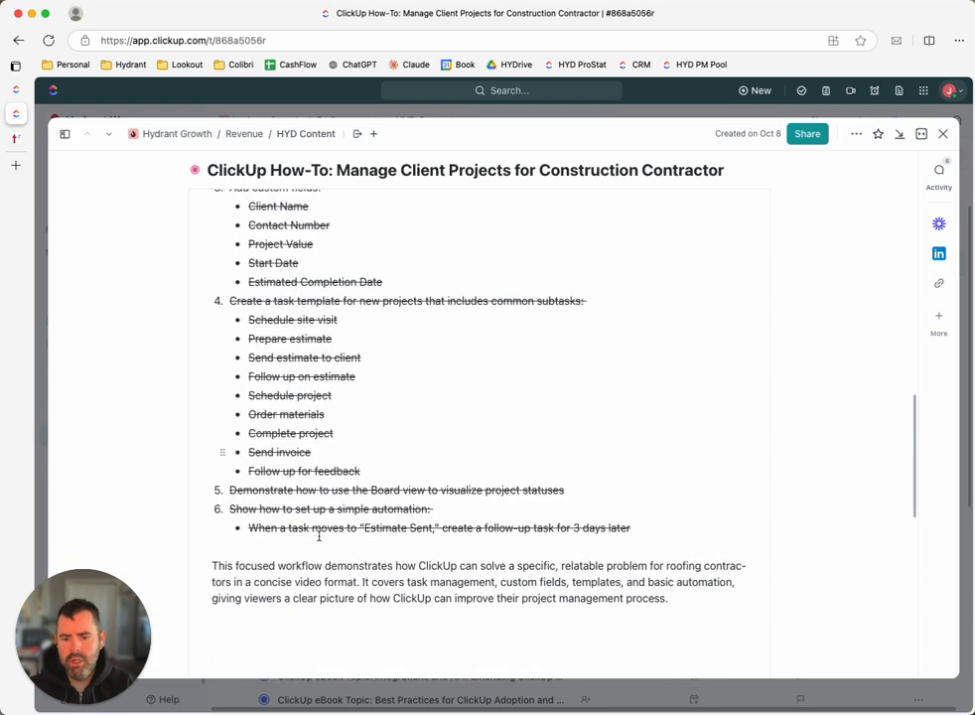
scroll(327, 532, up, 10)
scroll(357, 528, up, 10)
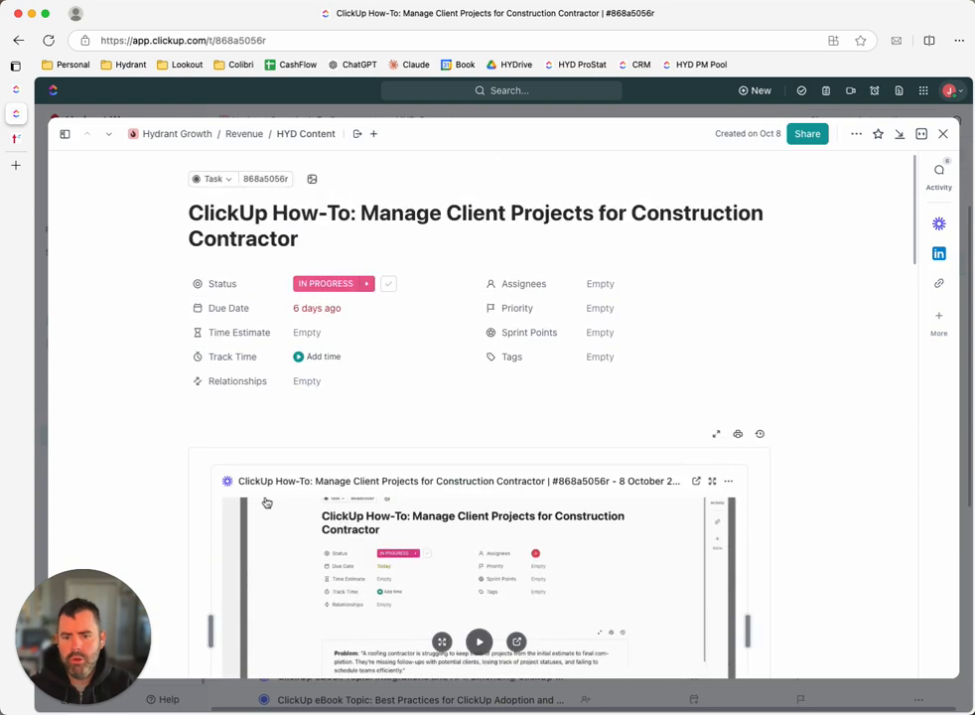
click(729, 483)
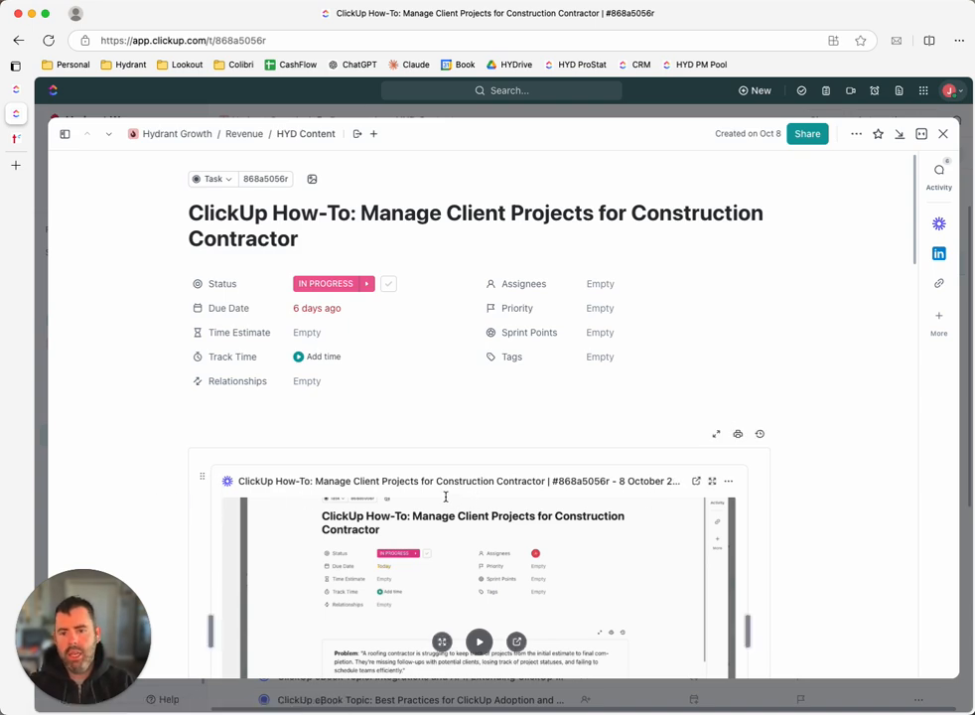
scroll(109, 505, down, 1)
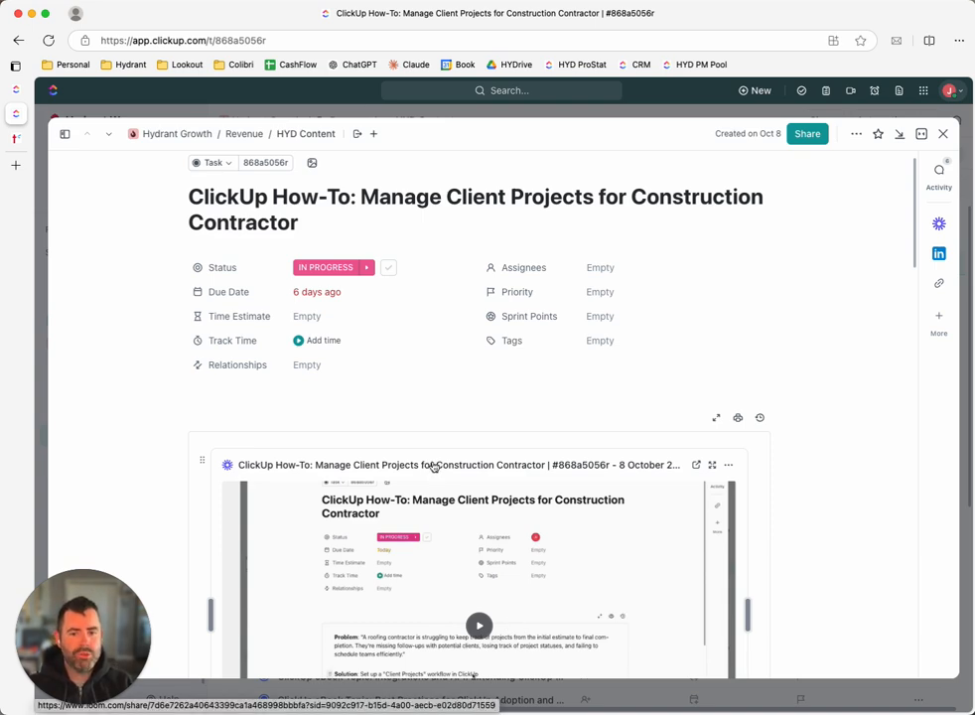
scroll(170, 480, down, 5)
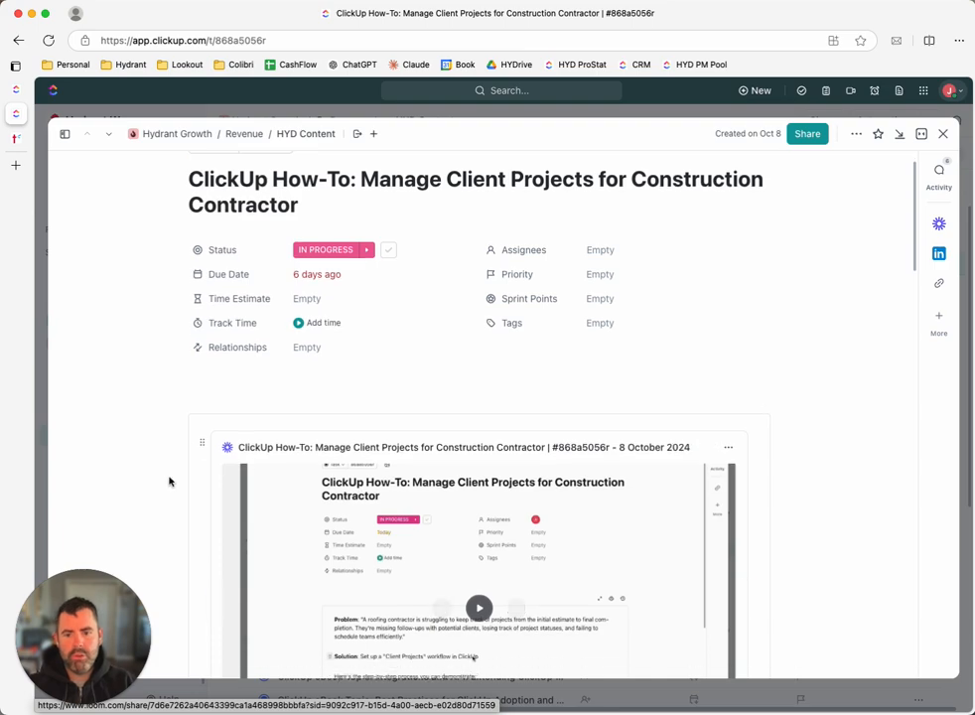
Examine the task's distribution checklist, going through the YouTube, website page and LinkedIn posting items.
scroll(155, 470, down, 20)
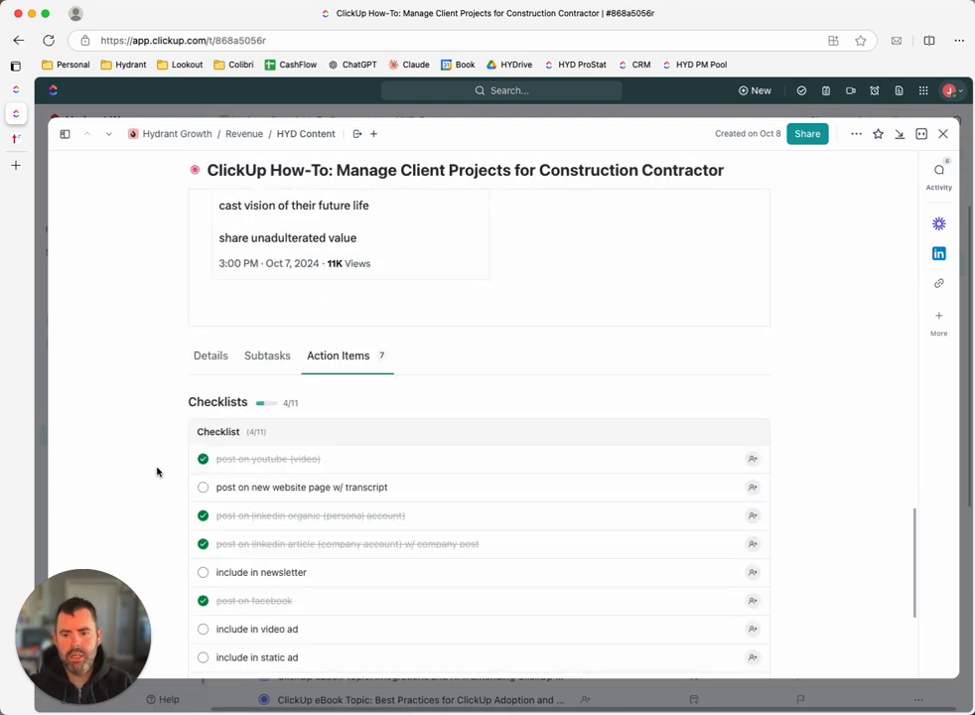
scroll(156, 471, up, 2)
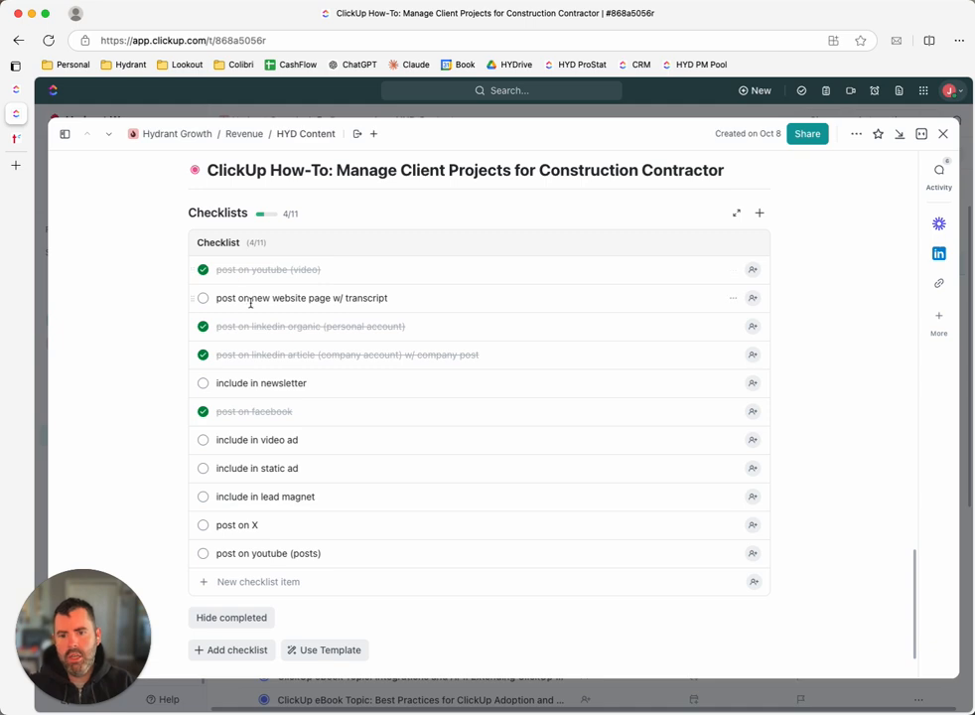
drag(257, 300, 373, 303)
click(352, 300)
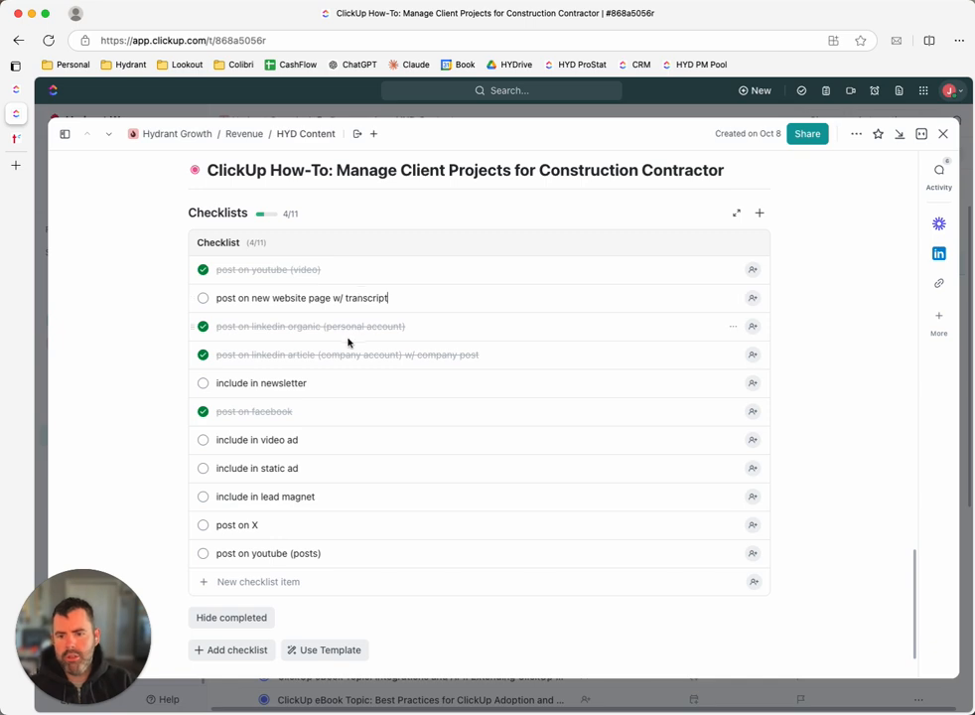
drag(250, 270, 310, 274)
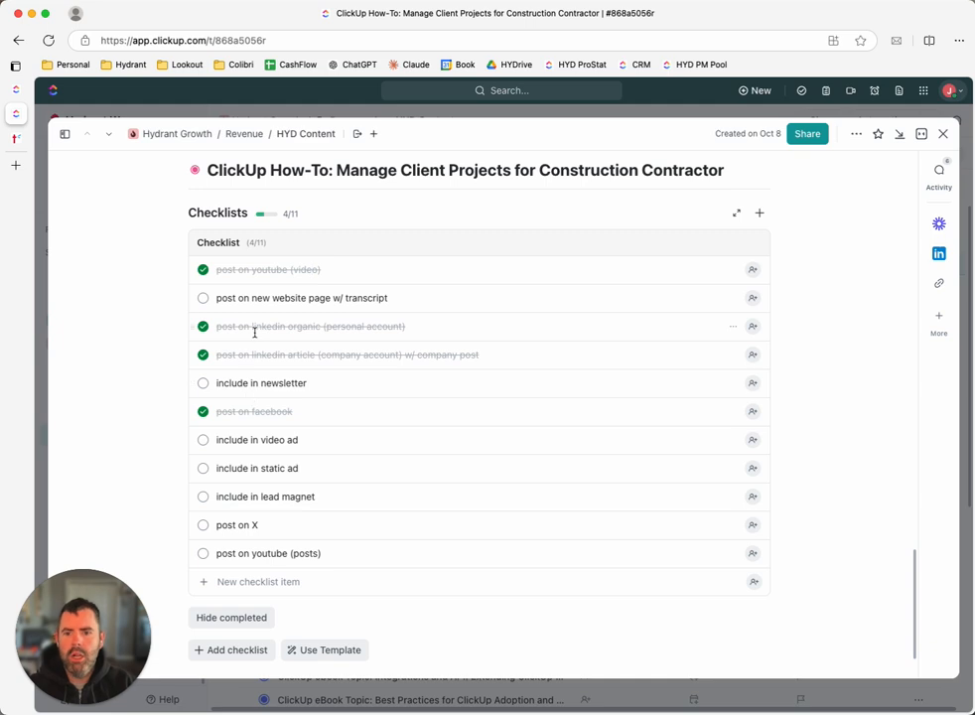
click(320, 333)
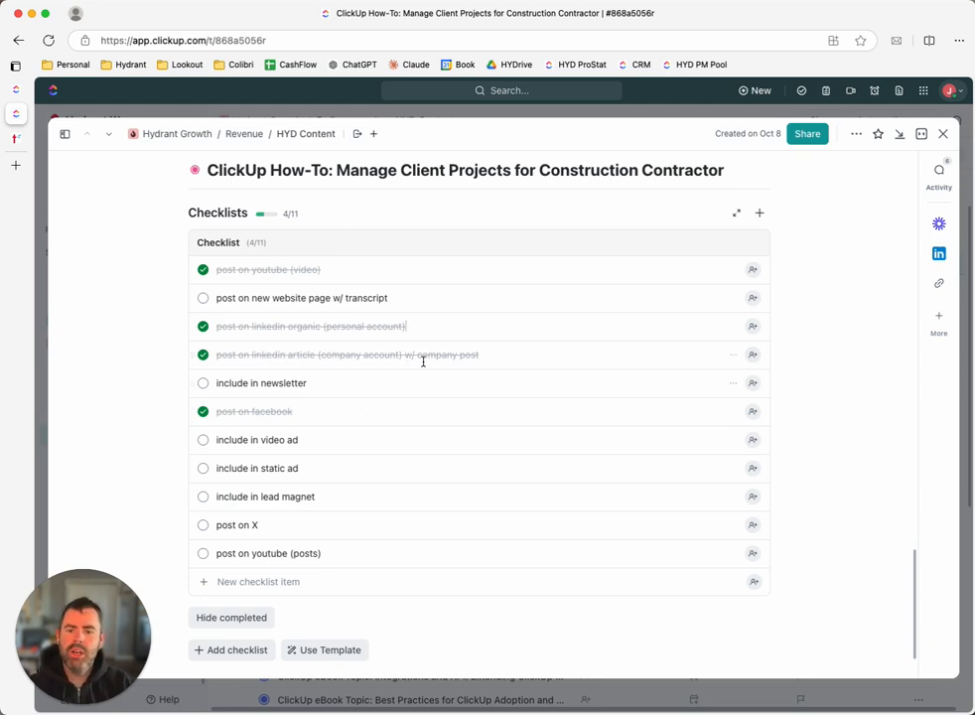
drag(424, 362, 468, 354)
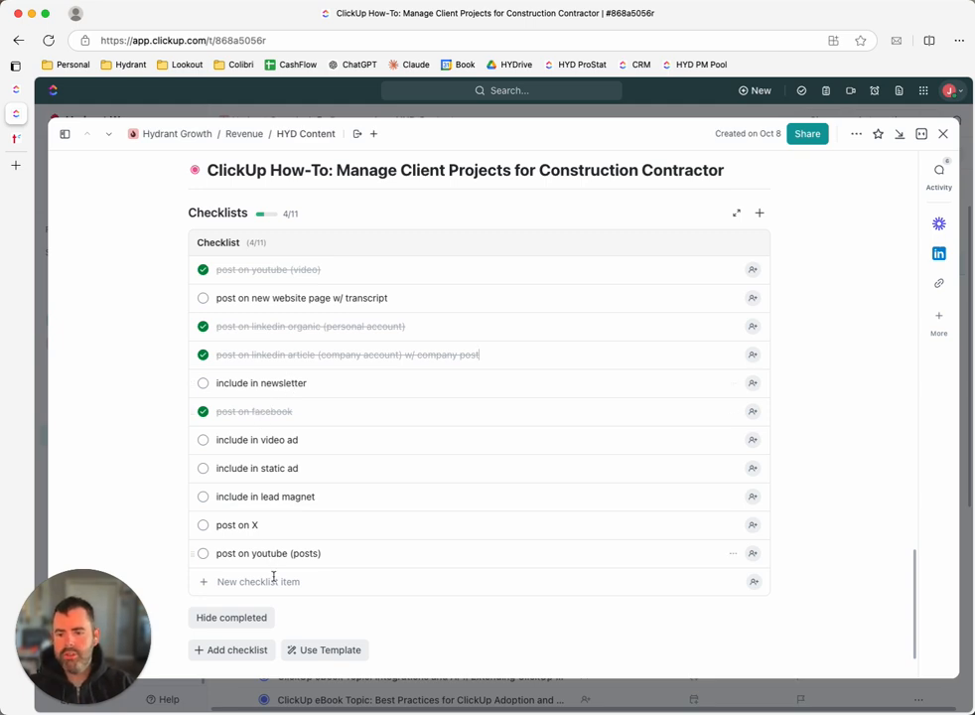
Save the checklist as a new template named "HYD Content Distribution List - 10.14.24", and close the task.
scroll(289, 504, up, 1)
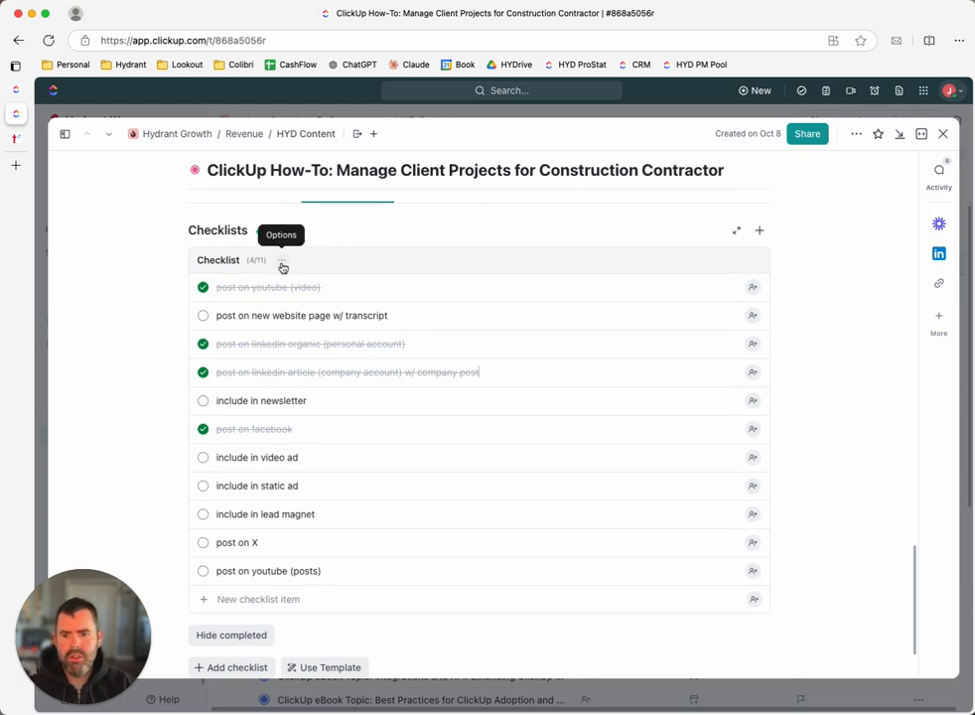
click(282, 263)
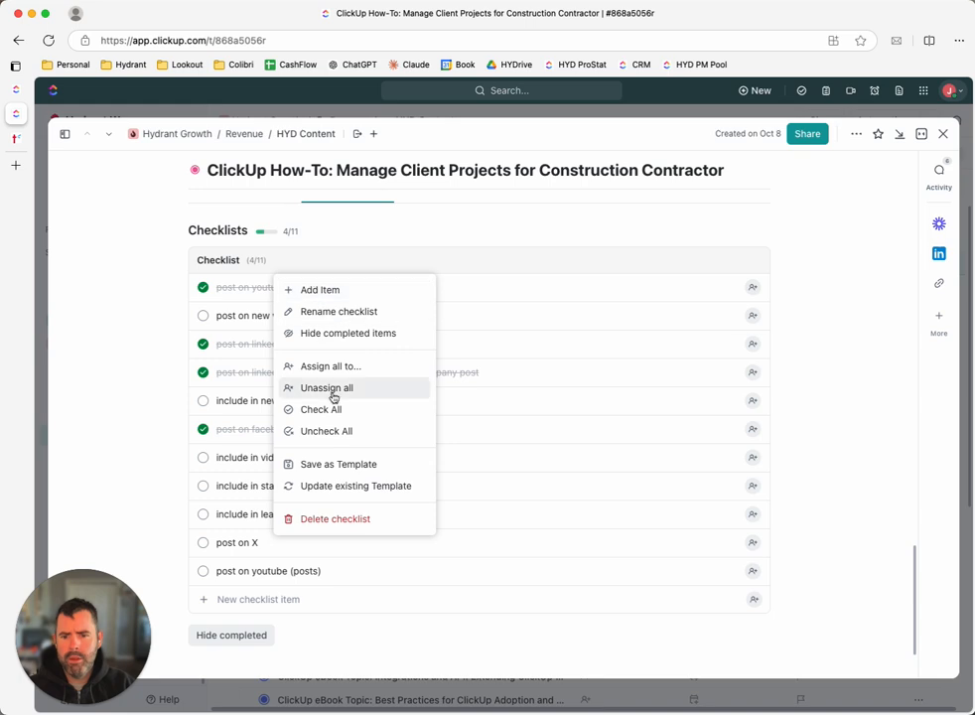
click(340, 464)
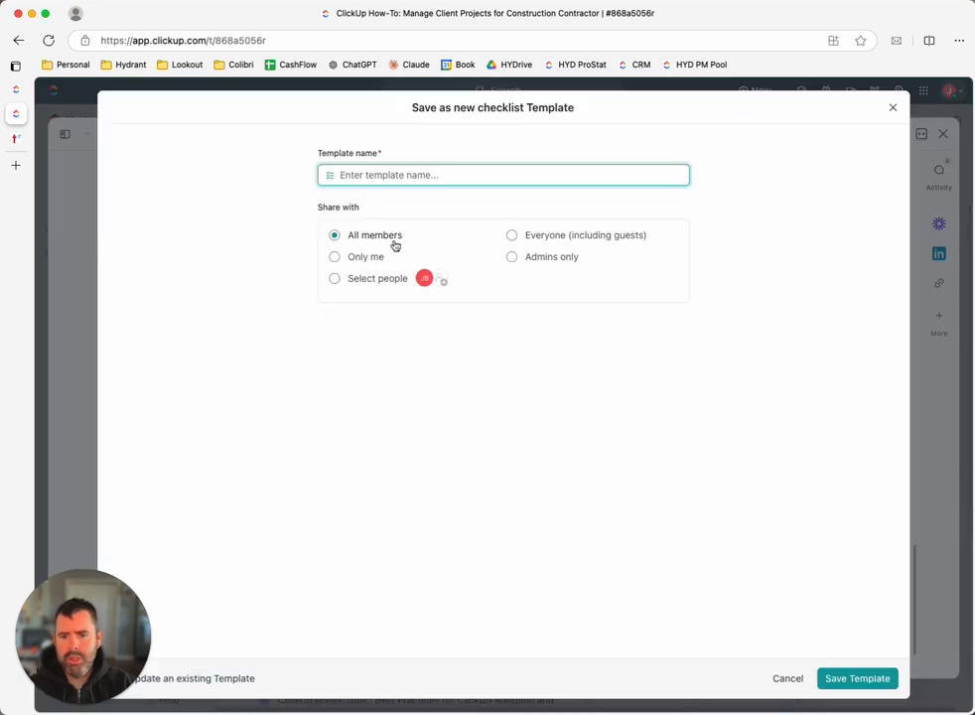
text(Con)
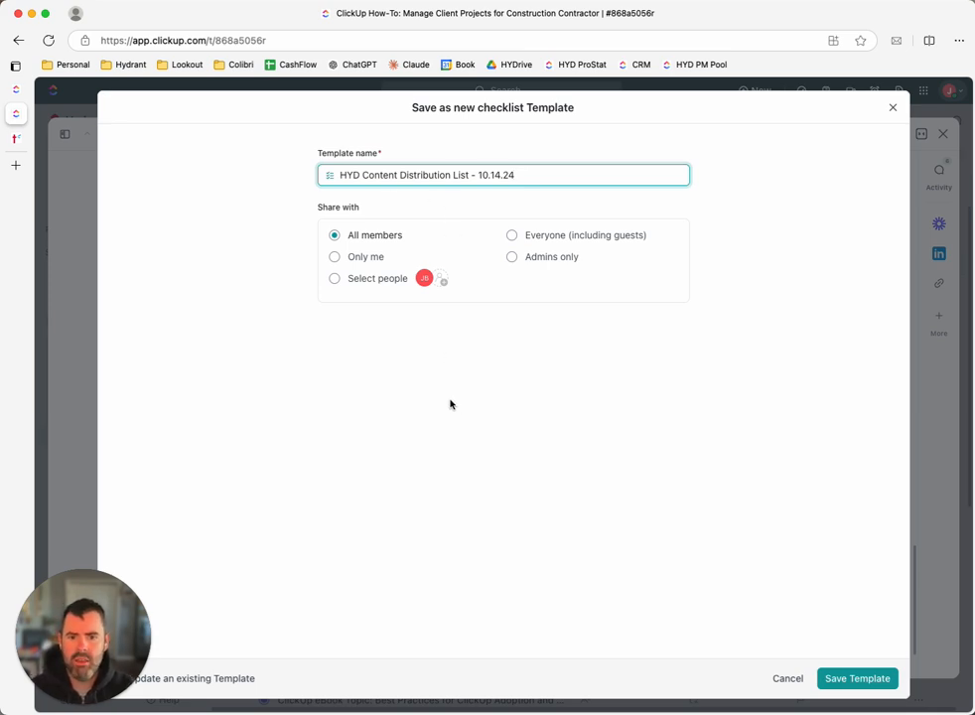
click(859, 681)
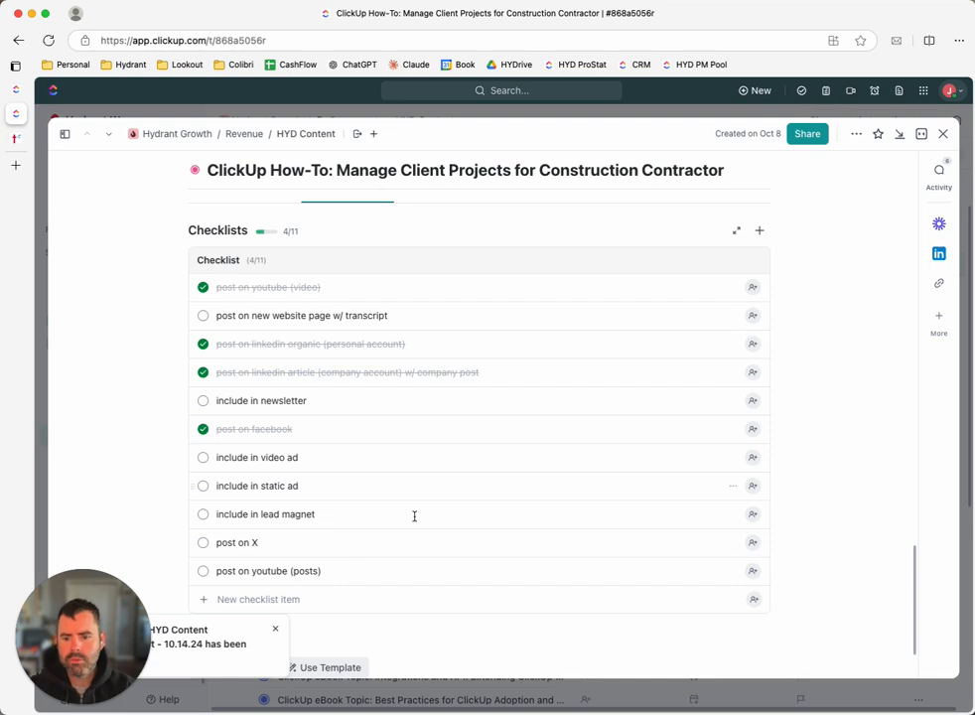
scroll(440, 547, up, 10)
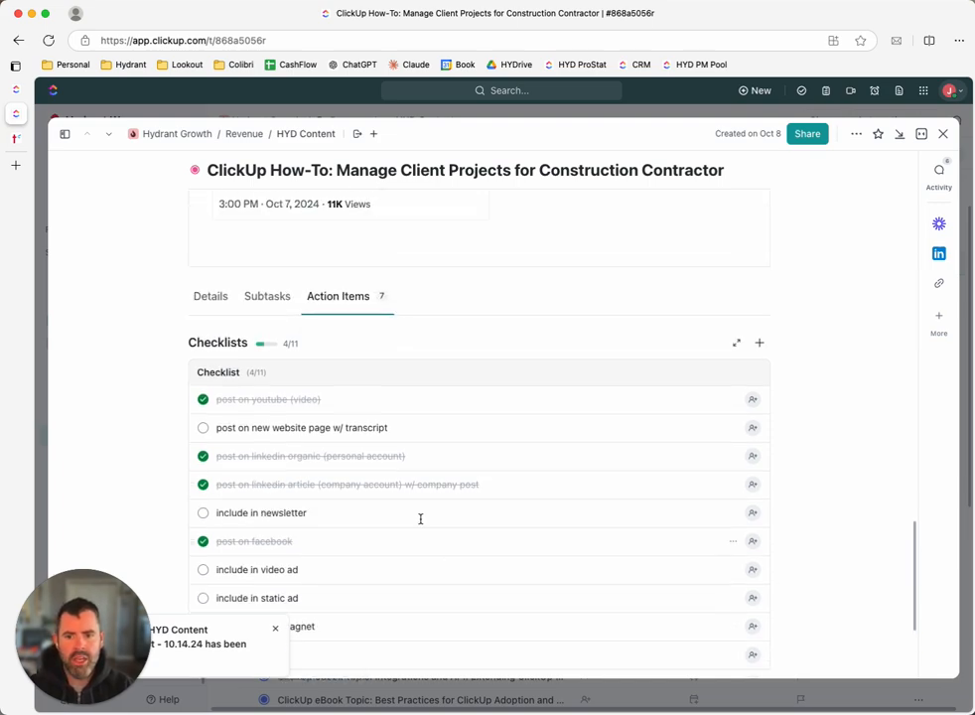
scroll(447, 517, up, 15)
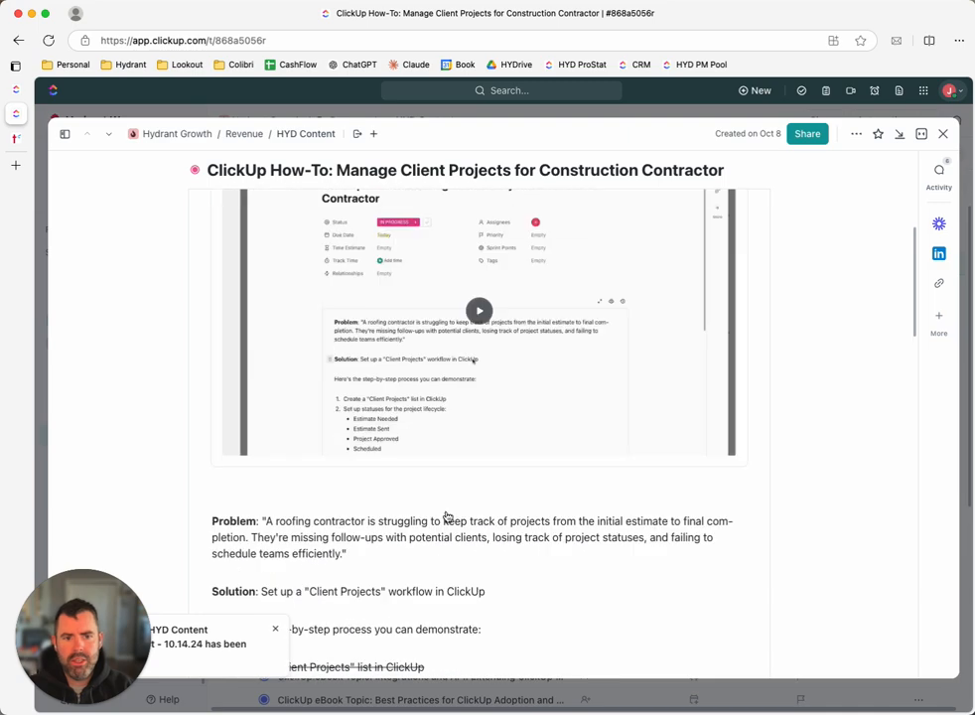
click(944, 135)
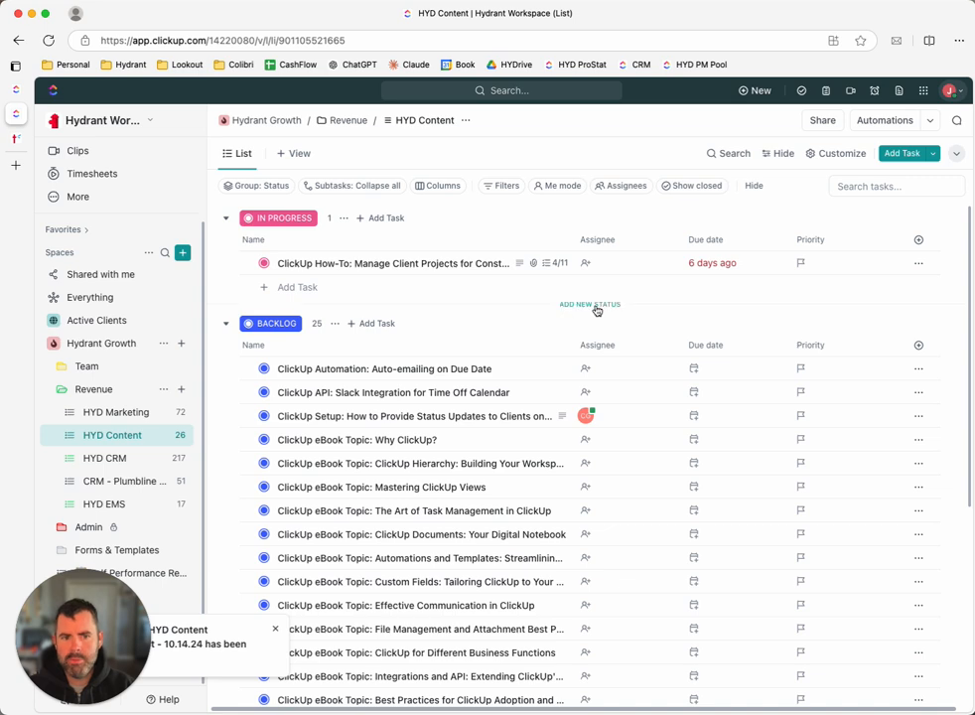
Start a new automation for the HYD Content list, triggered by a status change from BACKLOG.
click(887, 121)
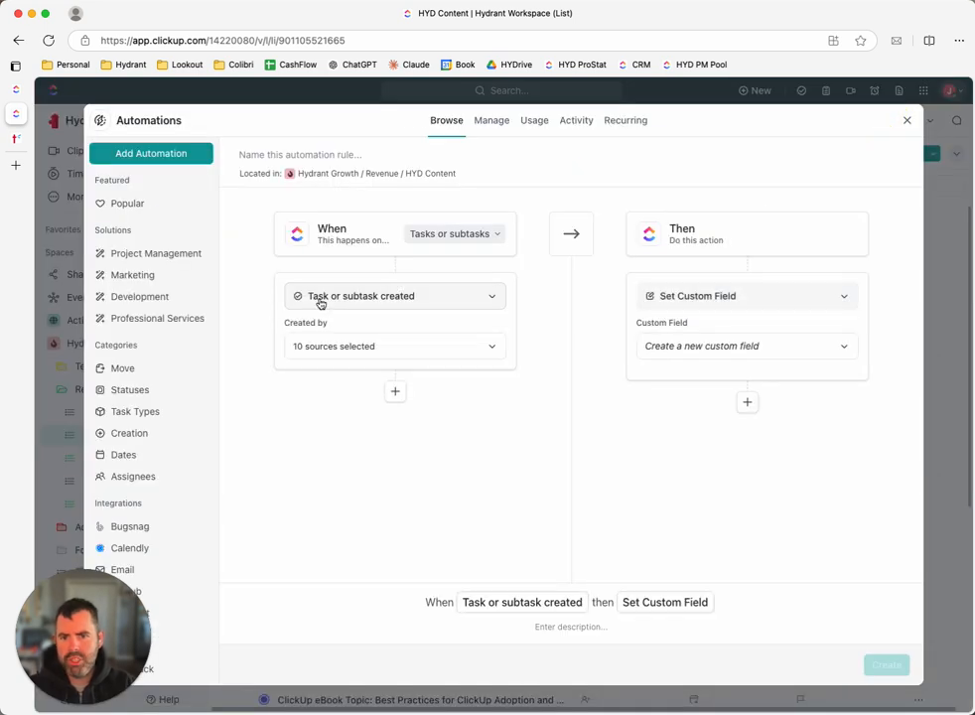
click(393, 298)
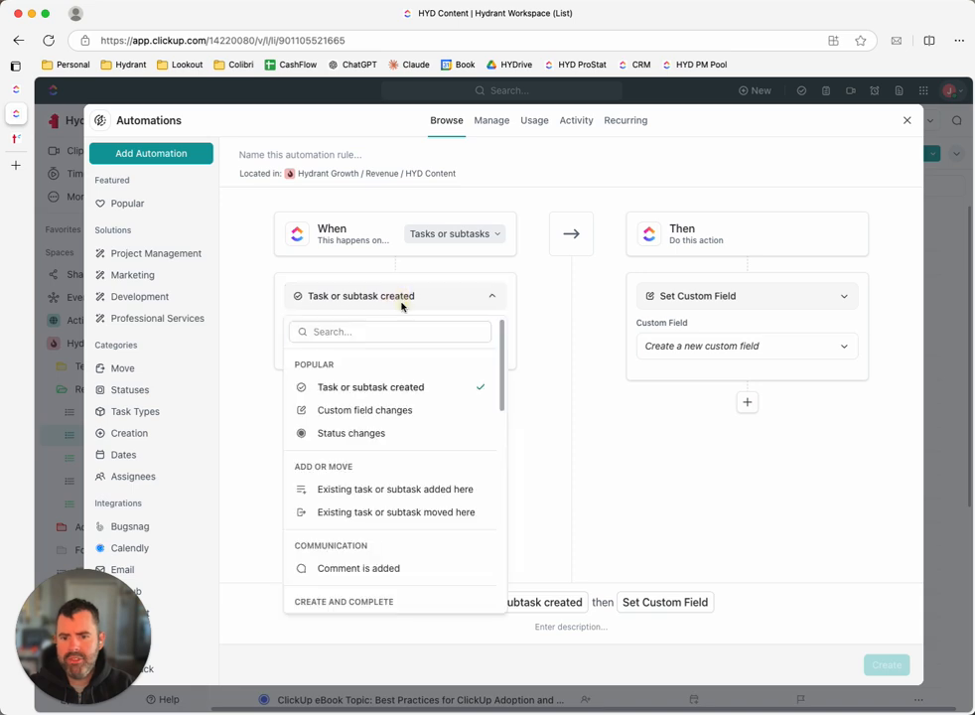
click(352, 430)
click(373, 346)
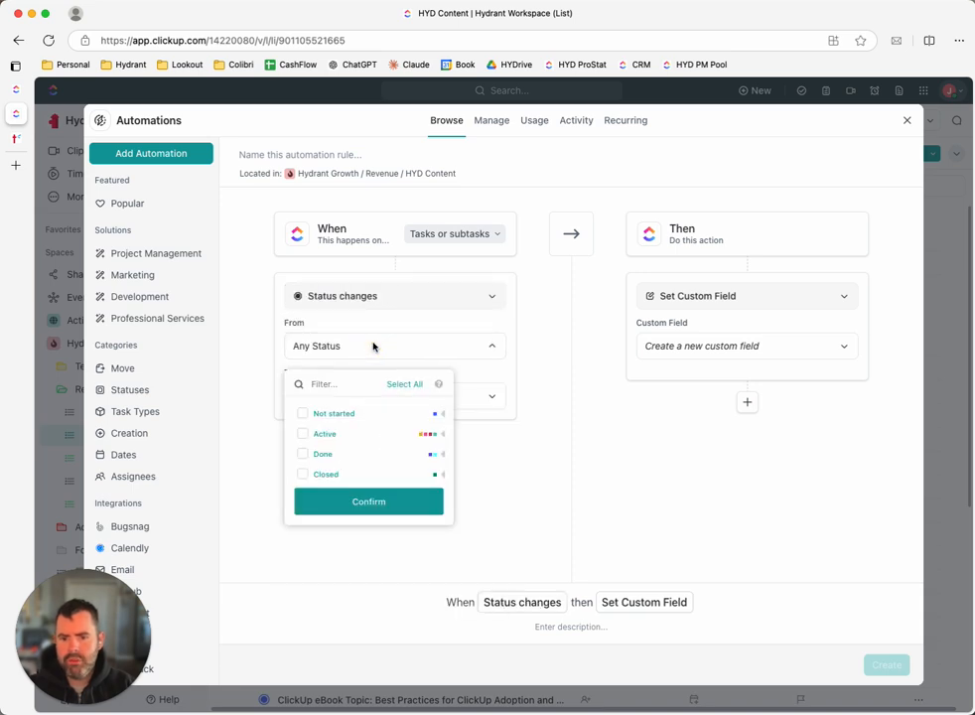
click(357, 349)
click(357, 350)
click(303, 414)
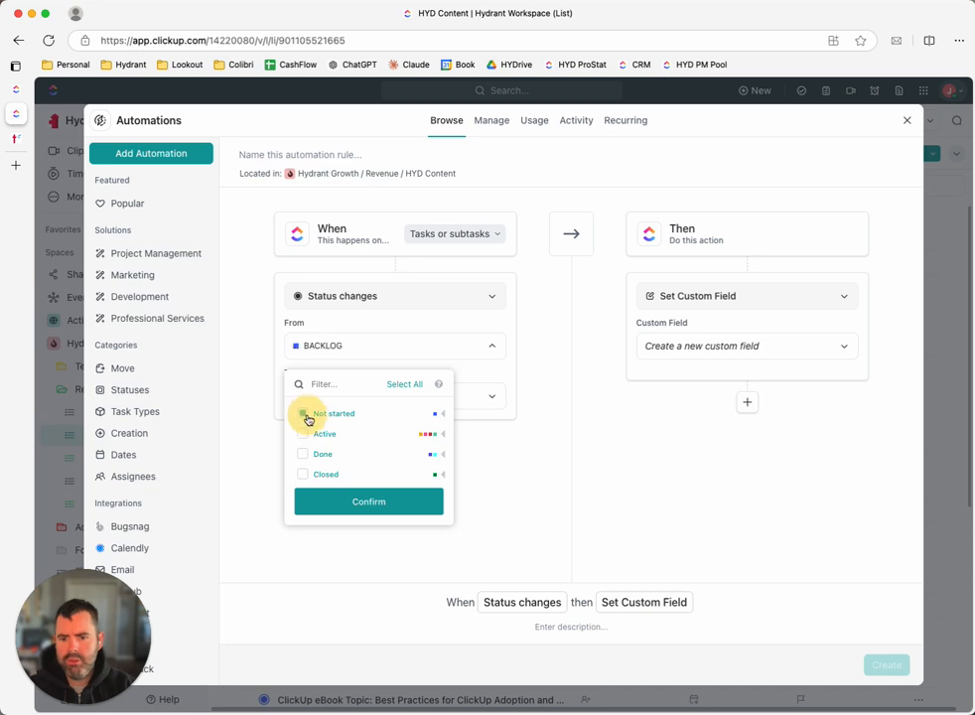
click(491, 394)
click(491, 351)
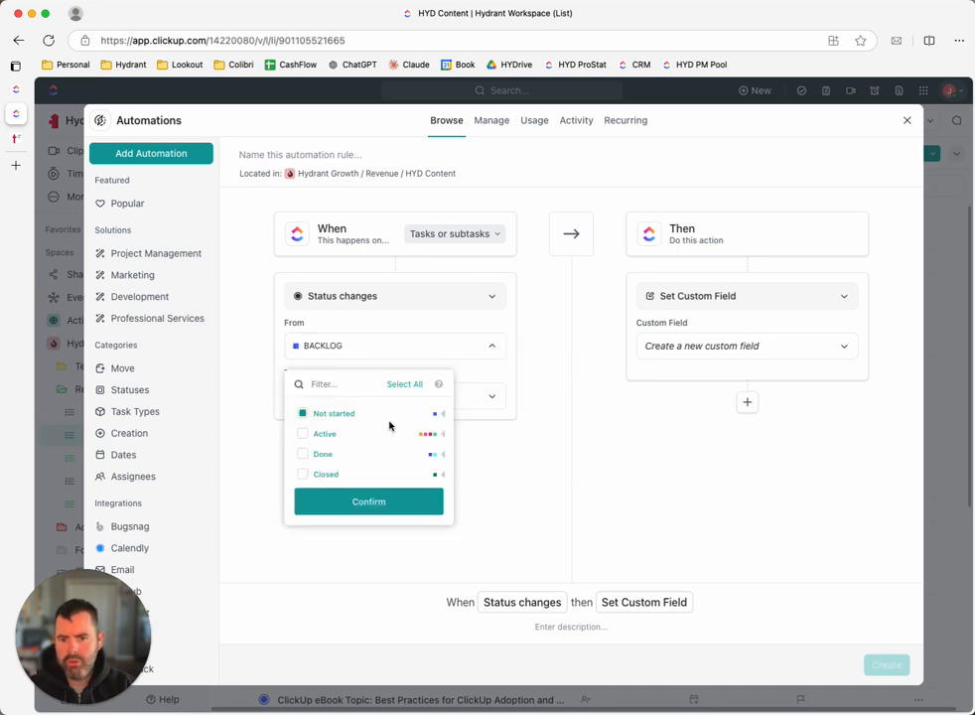
click(443, 417)
click(495, 473)
Set READY as the status that tasks must change to in the automation's trigger.
click(389, 395)
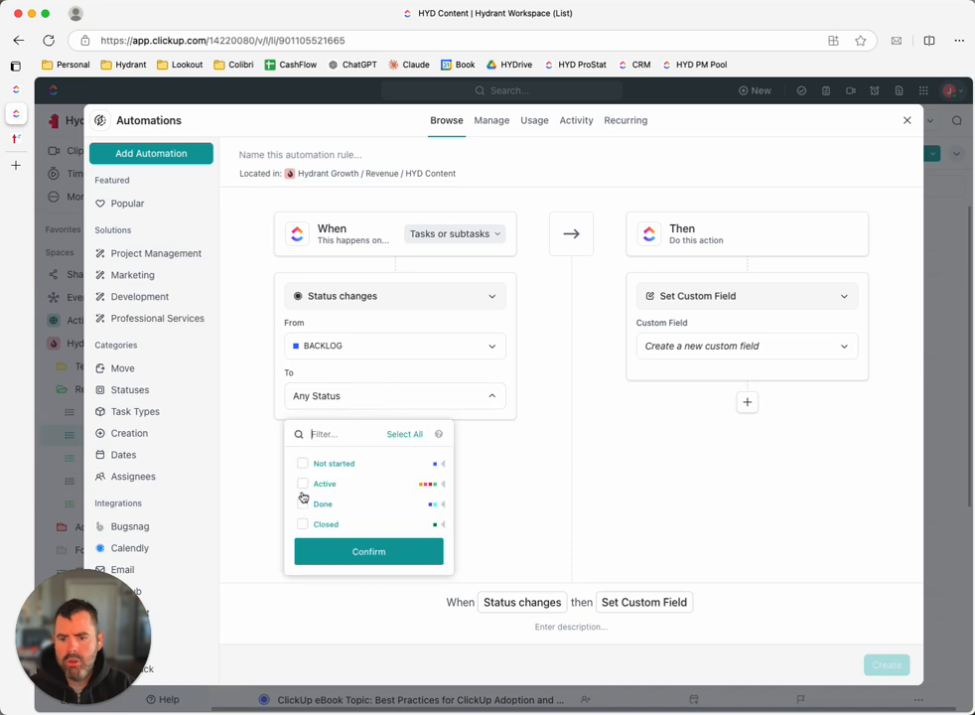
click(437, 485)
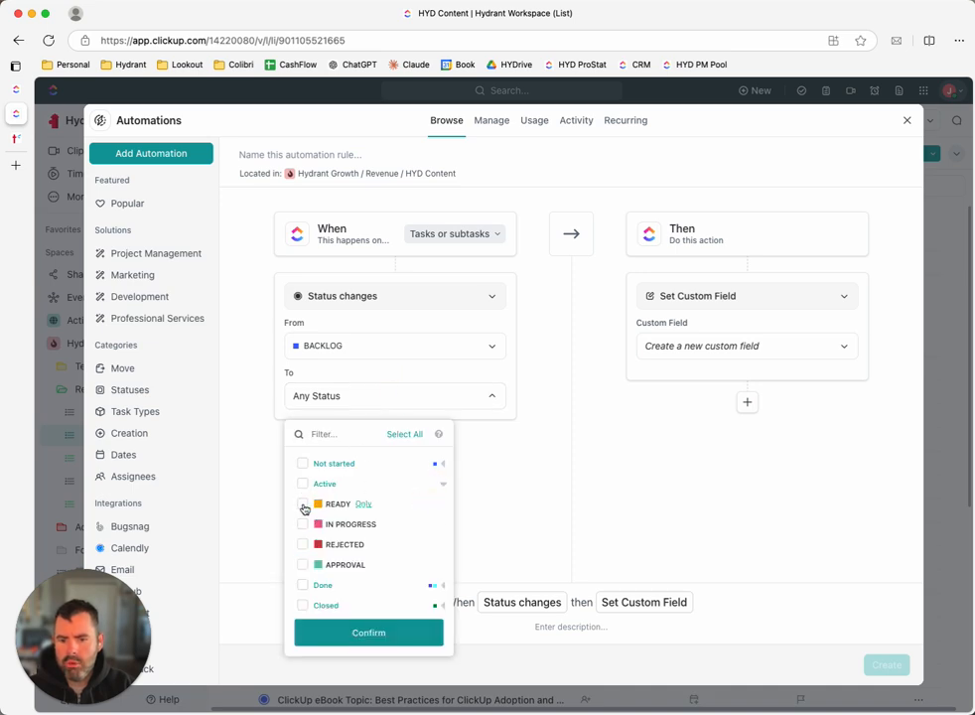
click(303, 506)
click(505, 503)
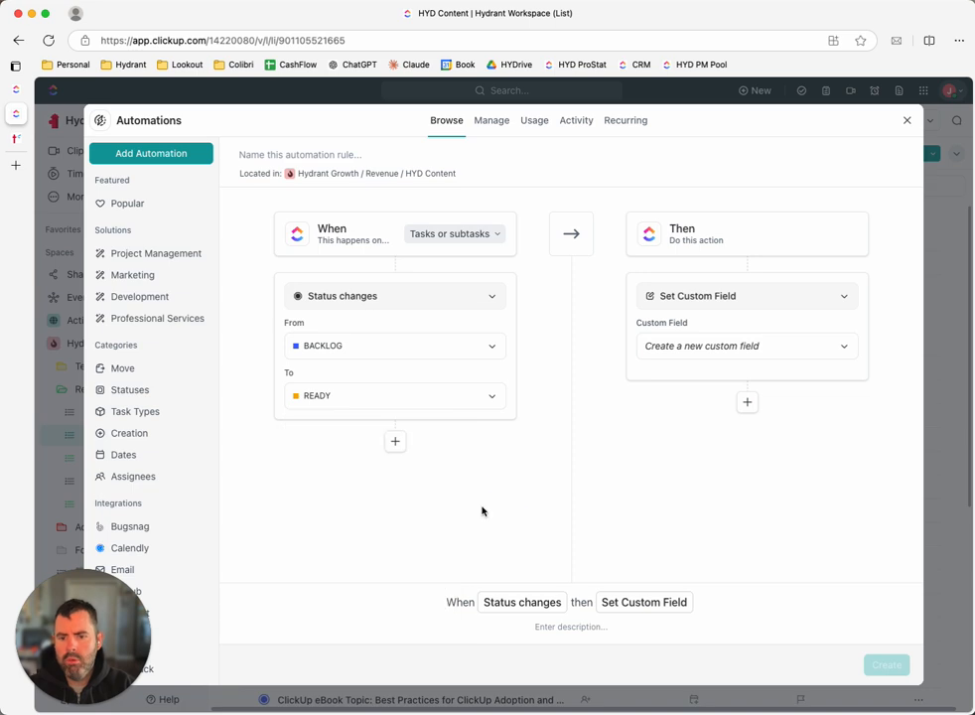
Set the automation's action to apply a template, and open the Template Center to choose one.
click(707, 296)
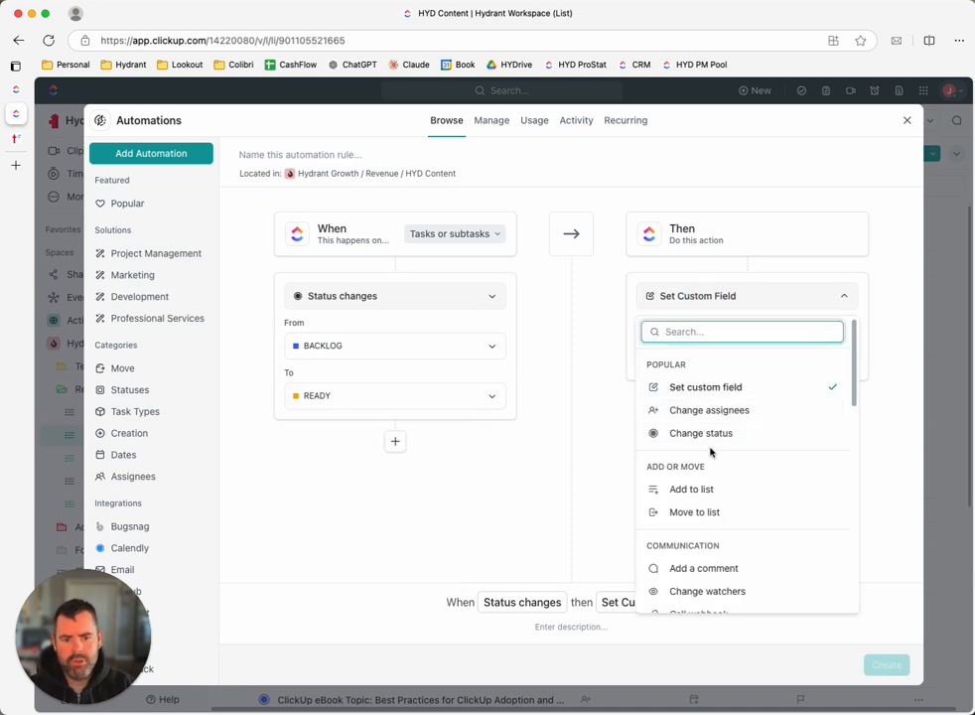
scroll(712, 453, down, 1)
scroll(711, 453, down, 4)
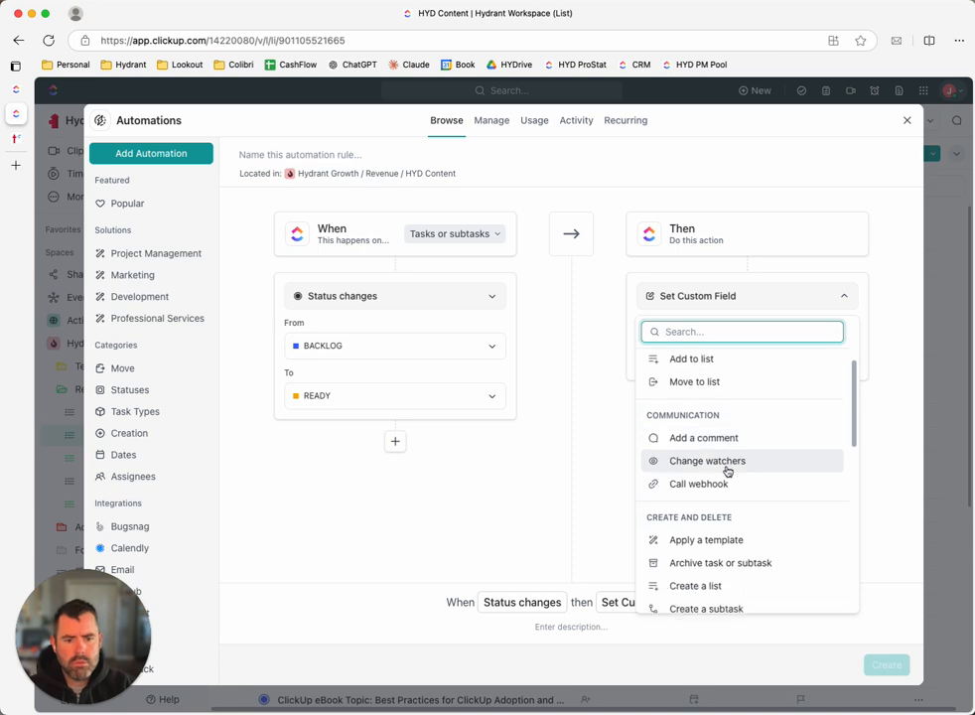
click(737, 506)
click(741, 345)
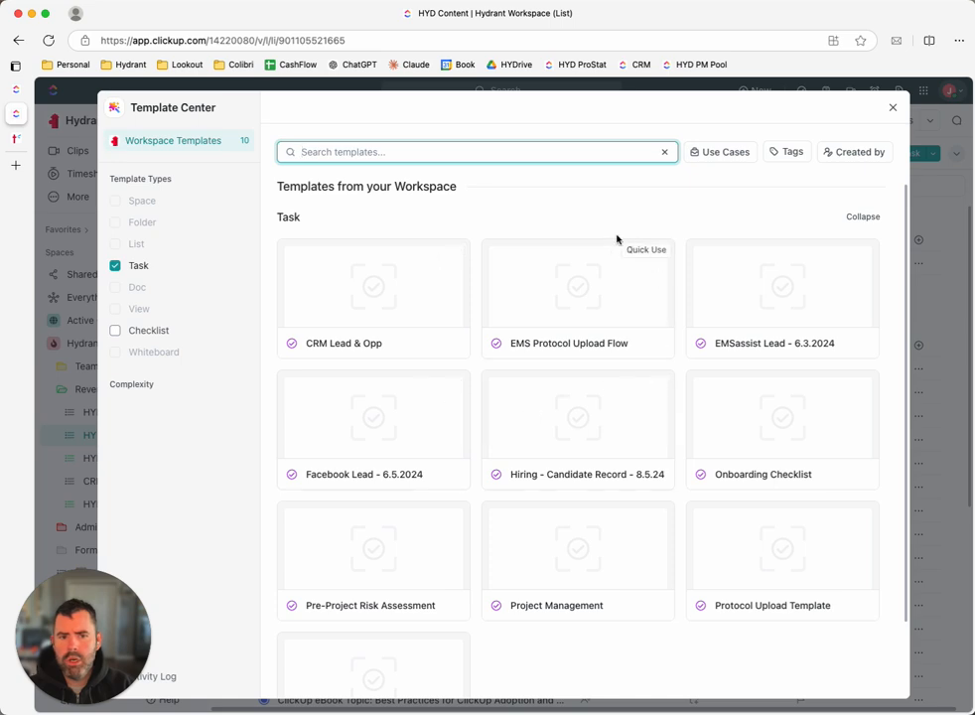
Filter the Template Center to checklist templates instead of task templates, and locate the HYD Content distribution checklist.
click(117, 329)
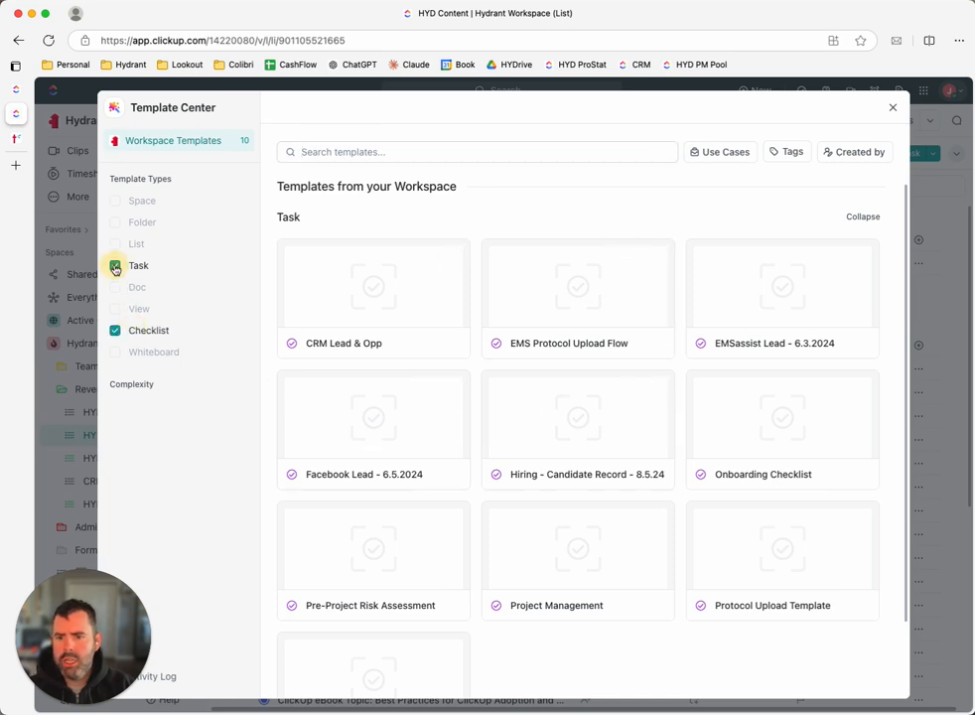
click(115, 265)
scroll(707, 407, down, 5)
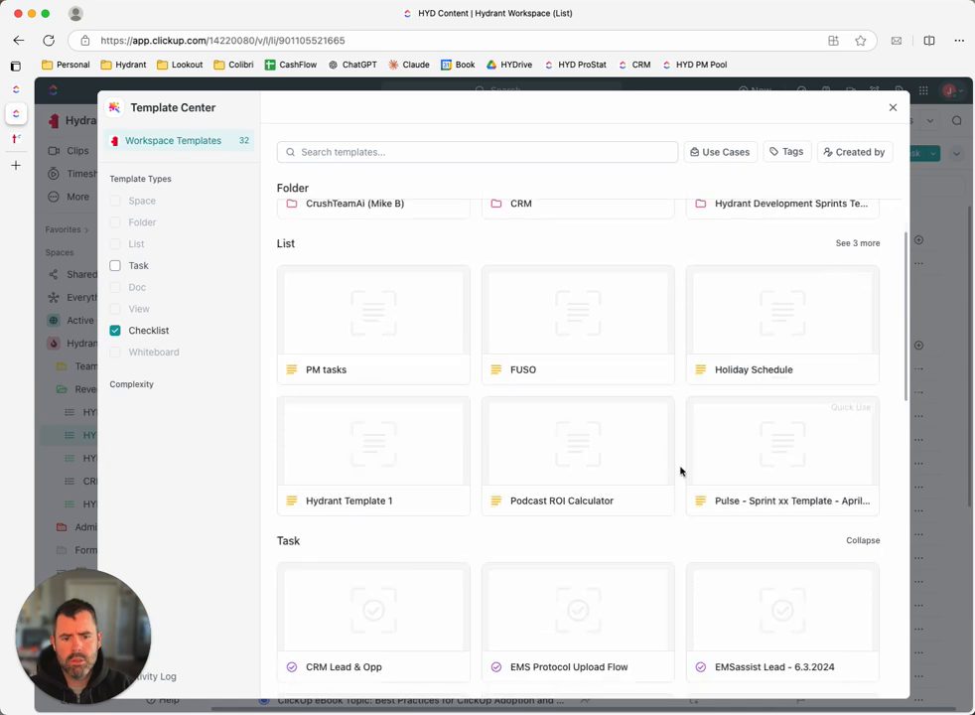
scroll(632, 473, down, 2)
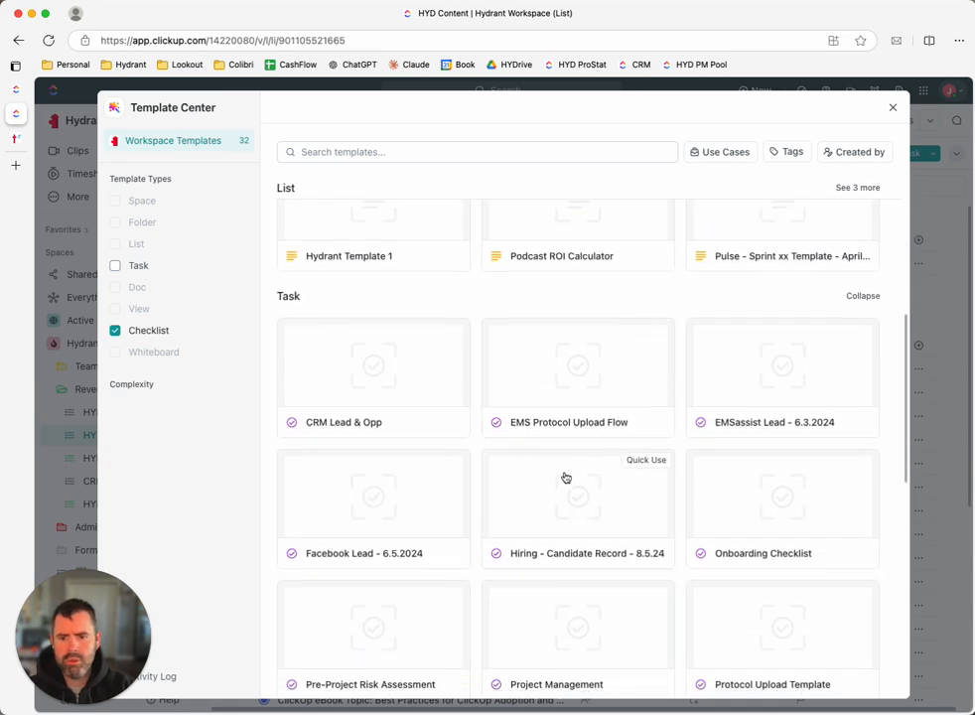
scroll(546, 473, up, 5)
scroll(475, 469, down, 5)
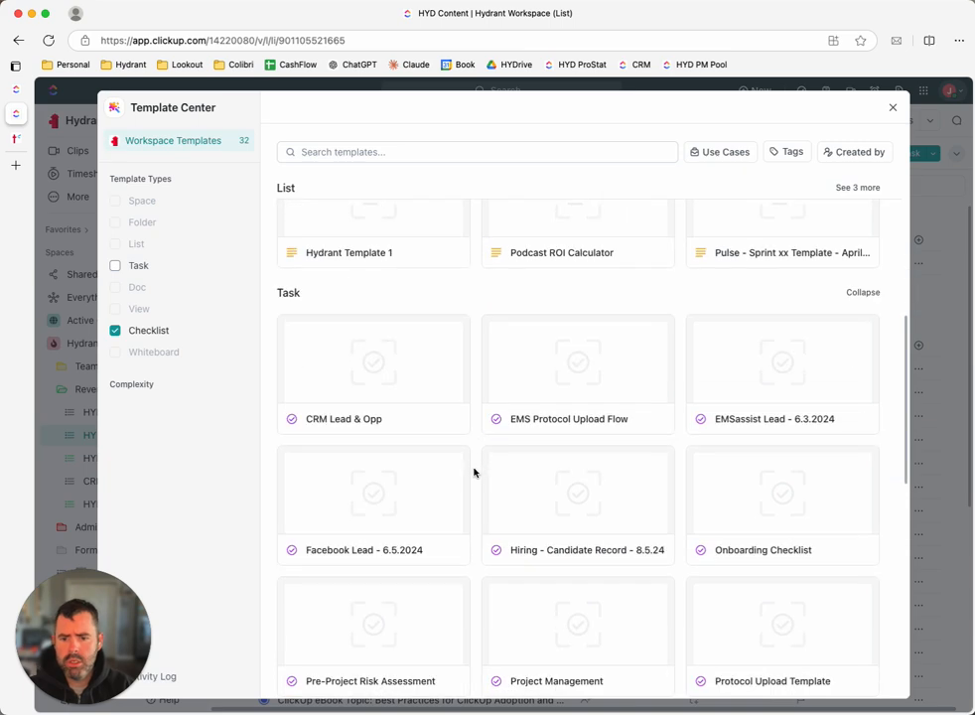
scroll(507, 510, down, 2)
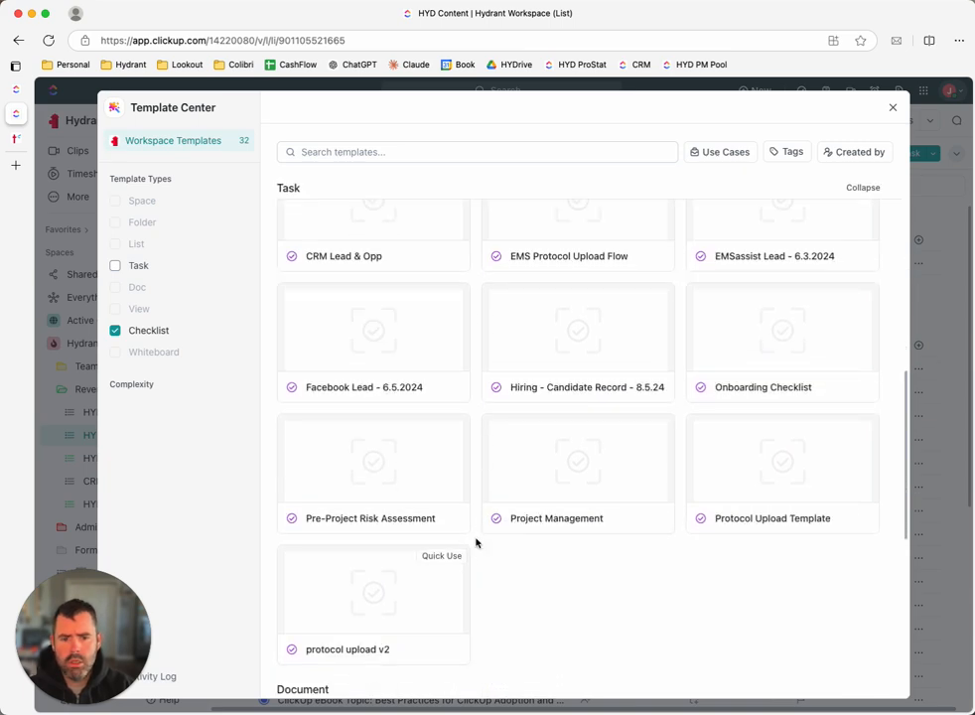
scroll(437, 530, down, 6)
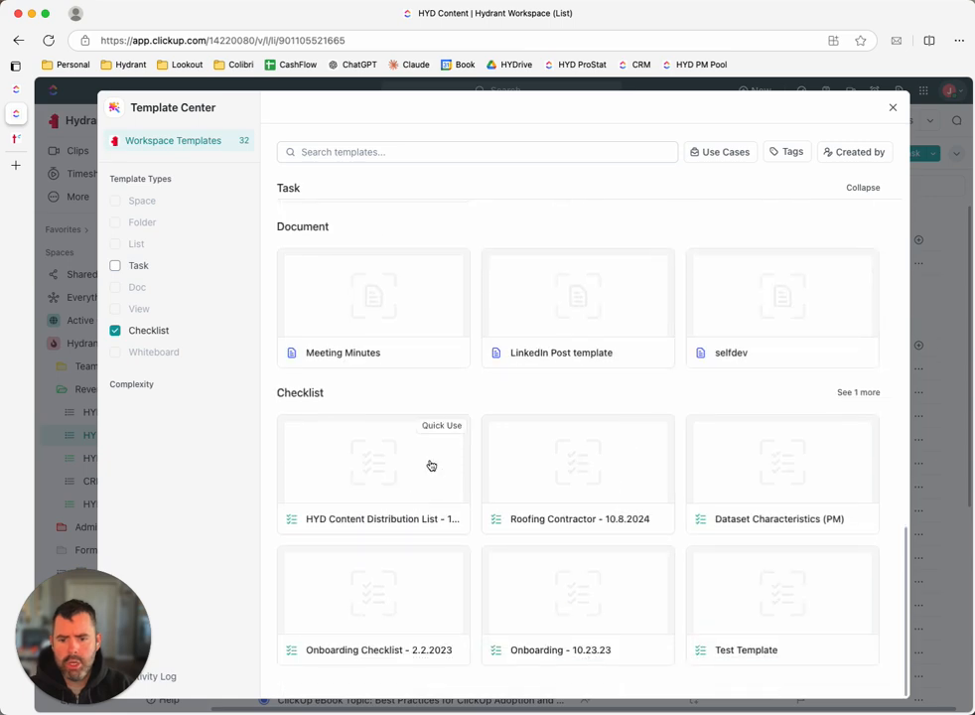
Use the "HYD Content Distribution List - 10.14.24" template in the action, and create the automation.
click(385, 525)
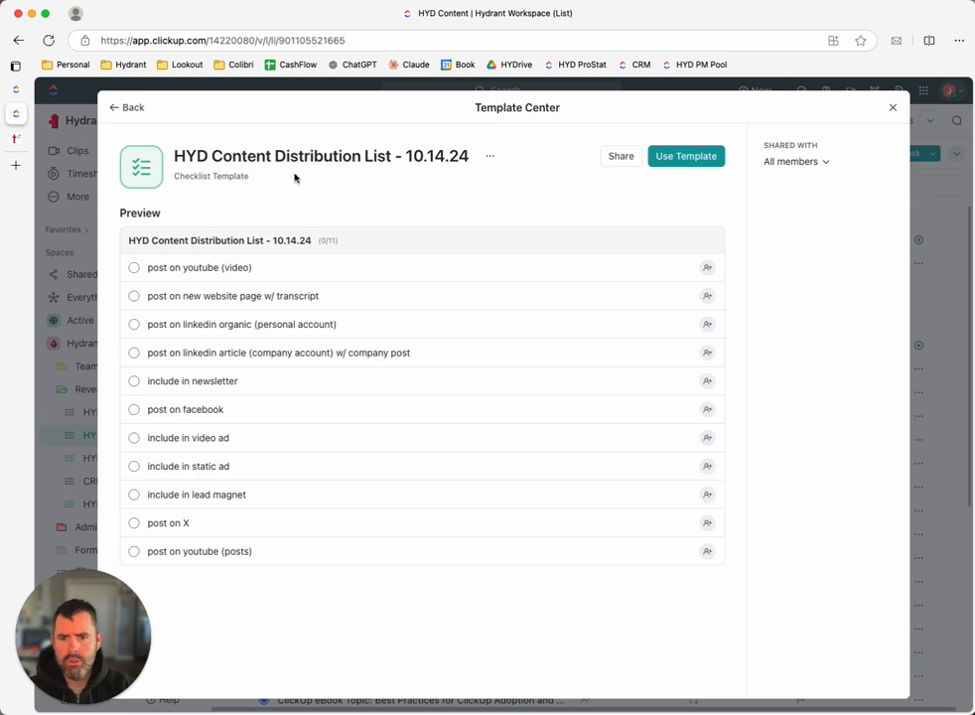
click(683, 159)
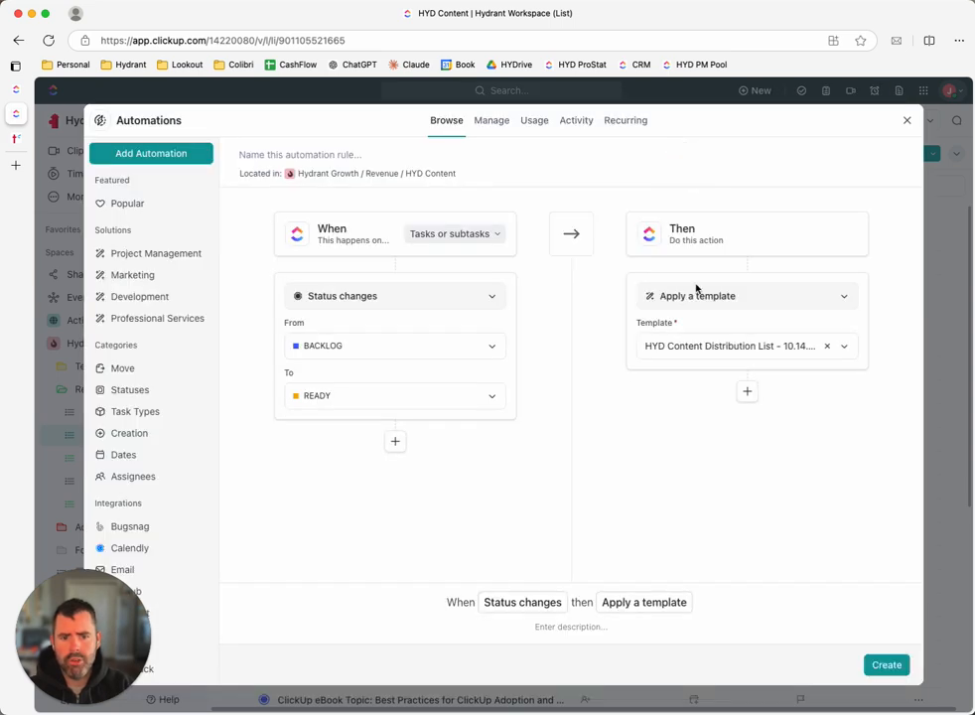
click(889, 666)
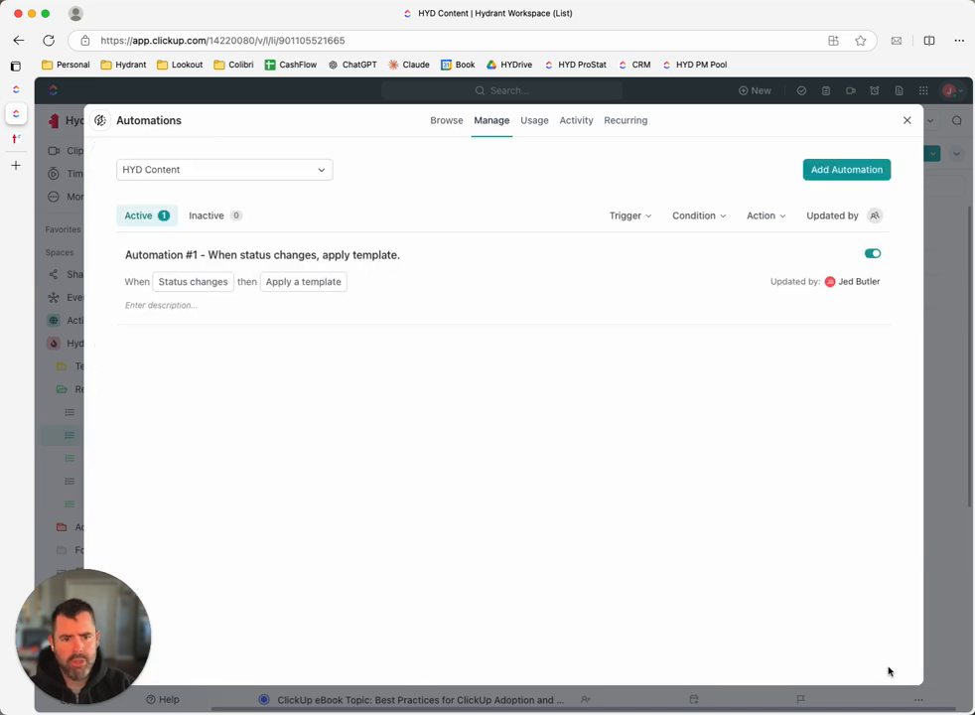
click(907, 120)
Change the status of the BACKLOG task "ClickUp Setup: How to Make a Checklist Template for Content Distribution" to READY.
scroll(545, 401, down, 5)
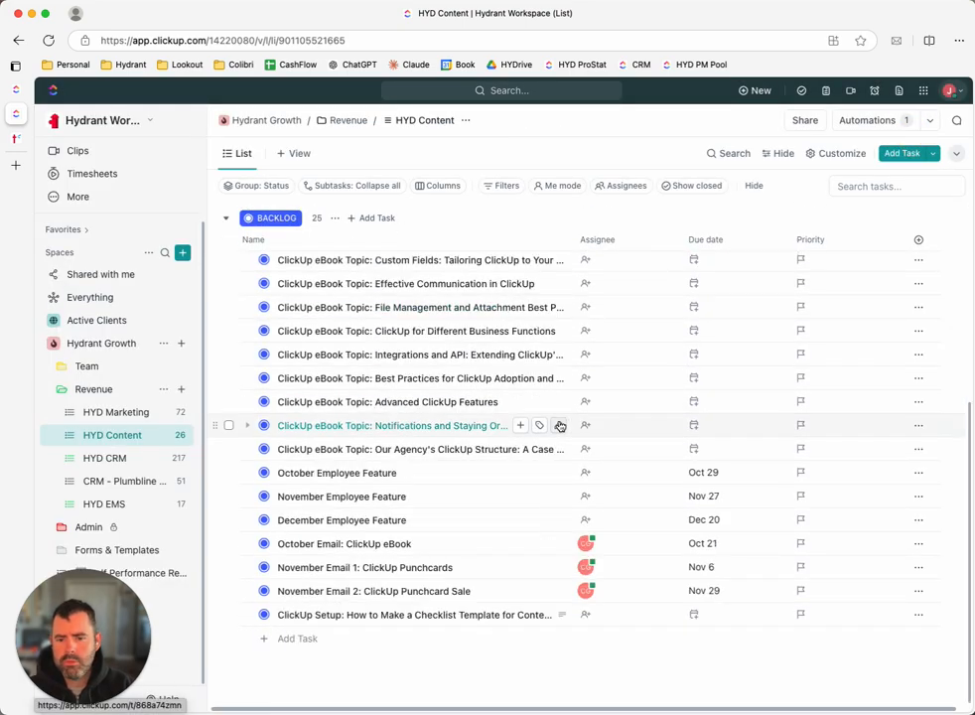
click(587, 615)
click(482, 655)
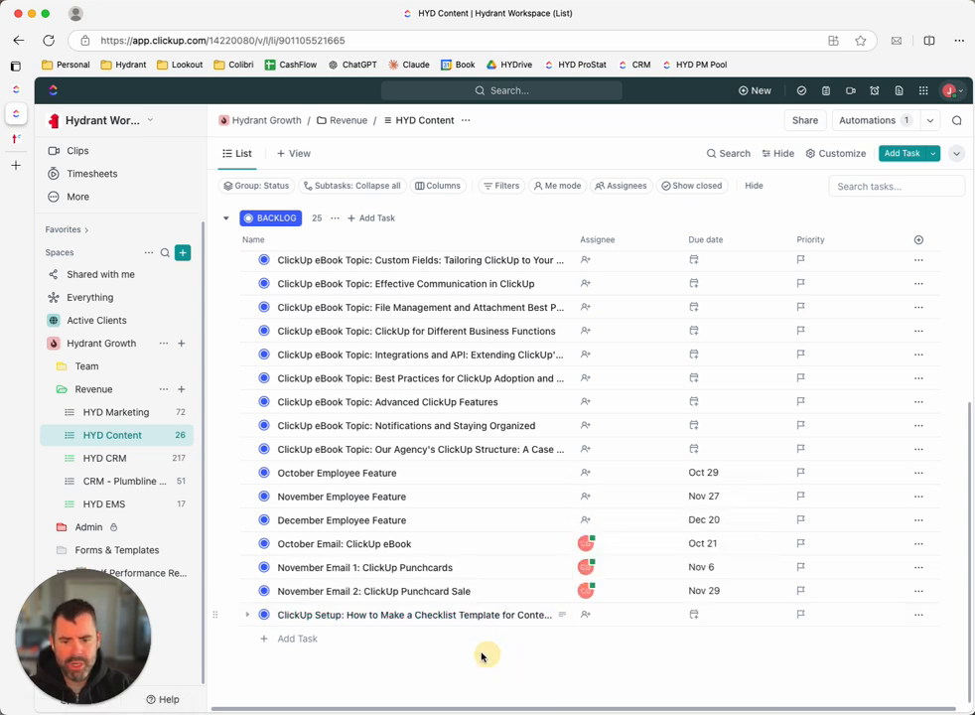
click(264, 616)
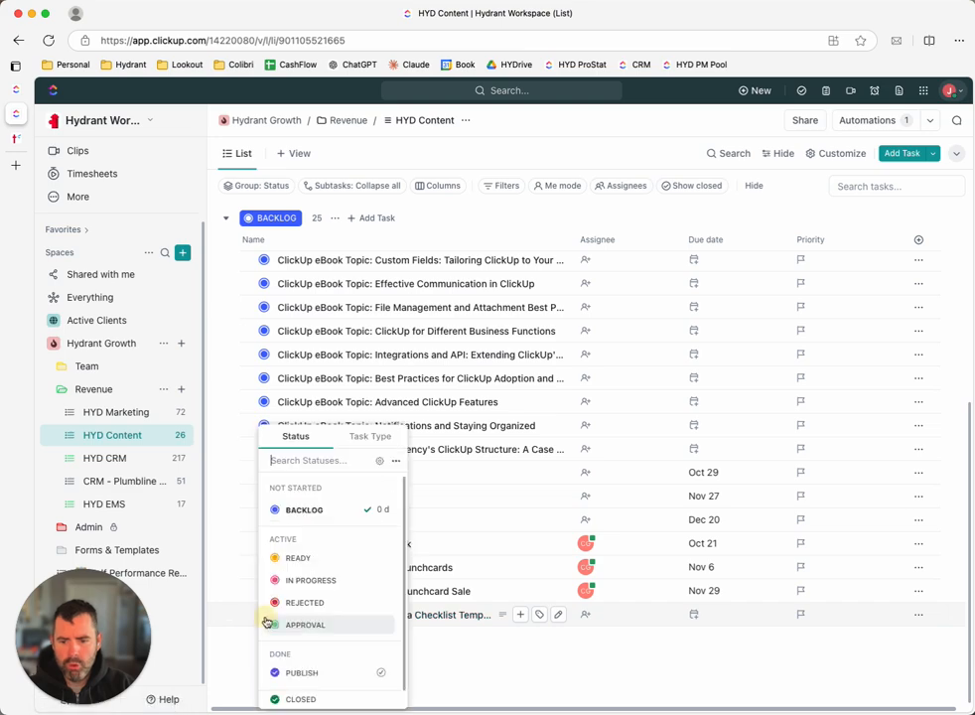
click(300, 559)
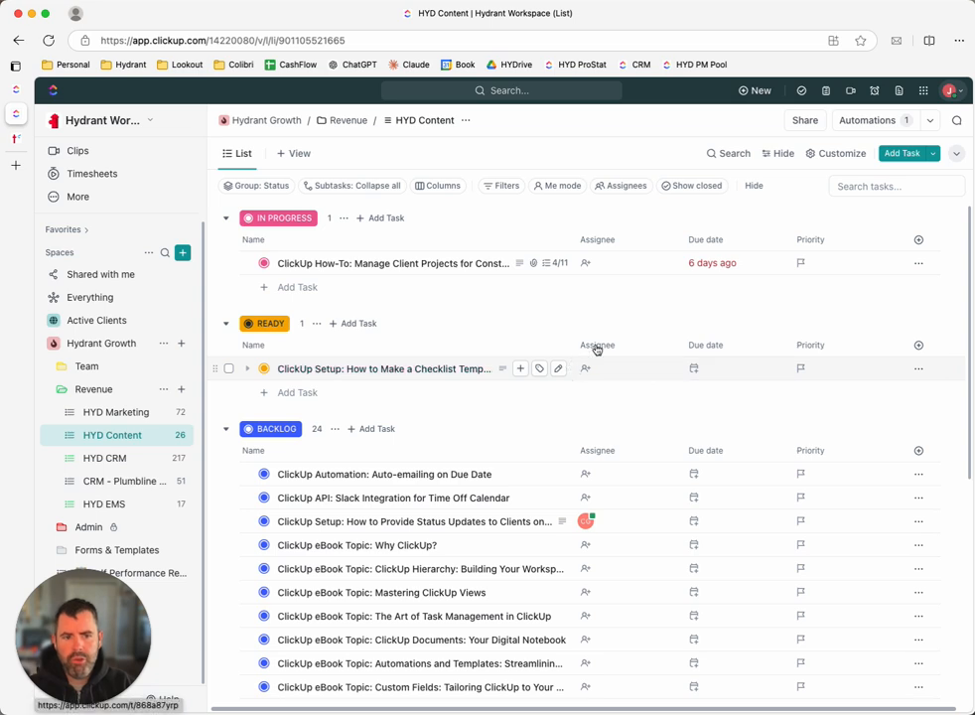
Edit the HYD Content list's automation to add a Change assignees action that assigns the content team member.
click(871, 121)
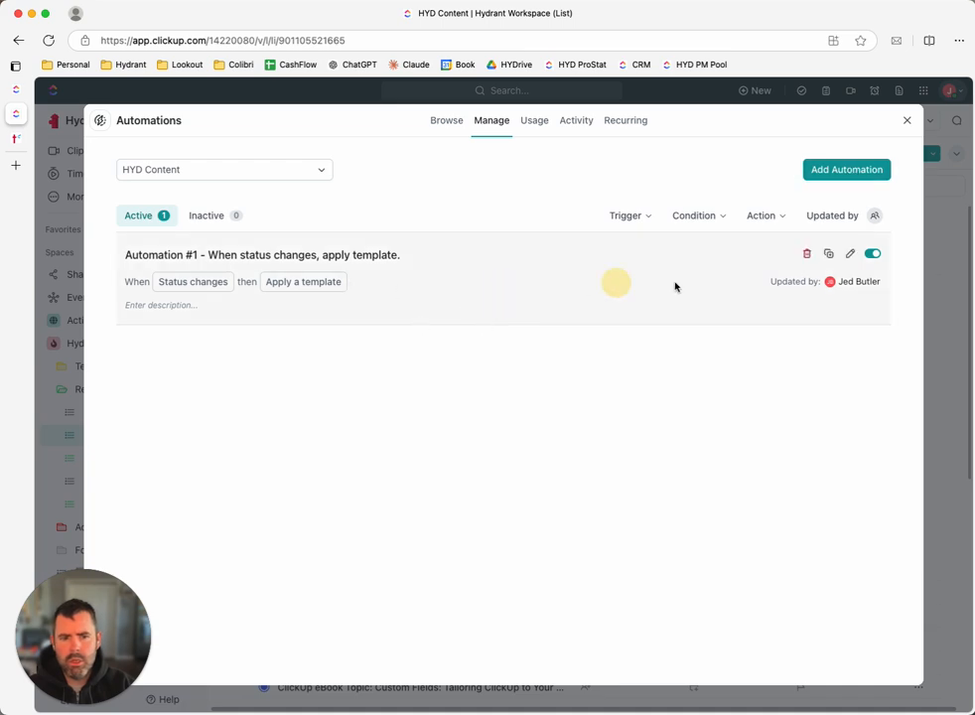
click(850, 255)
click(719, 361)
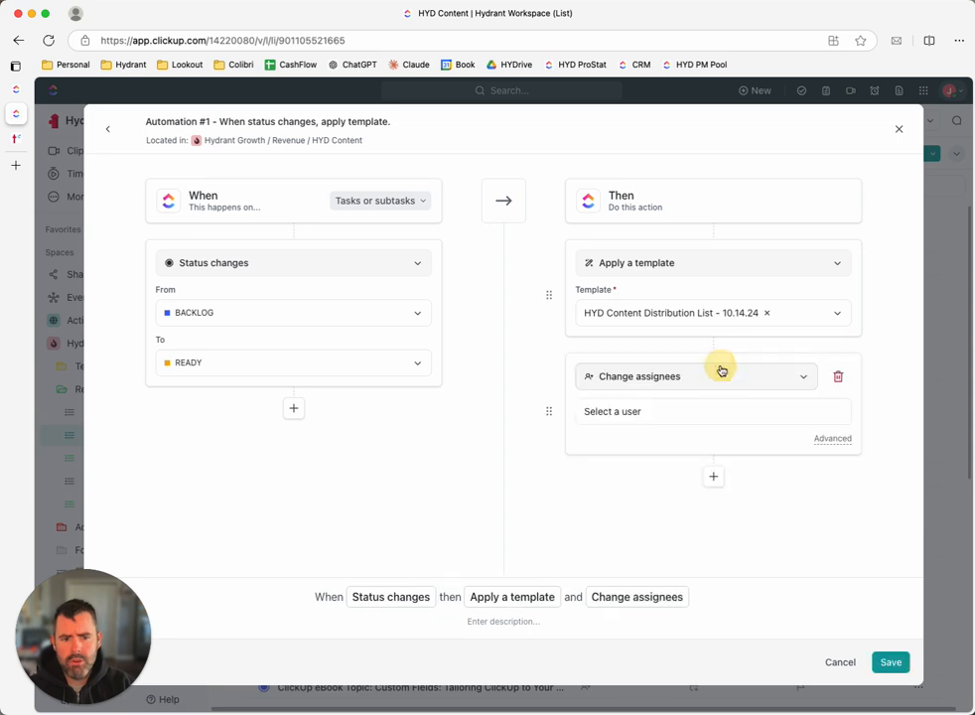
click(709, 378)
click(714, 380)
click(735, 415)
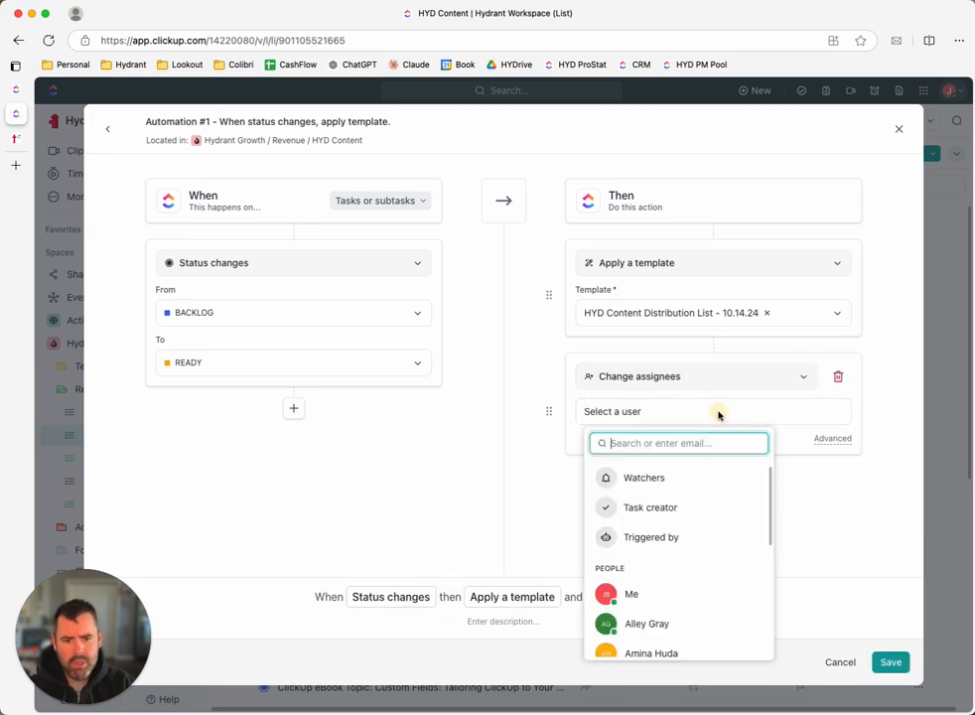
scroll(676, 561, down, 3)
click(711, 553)
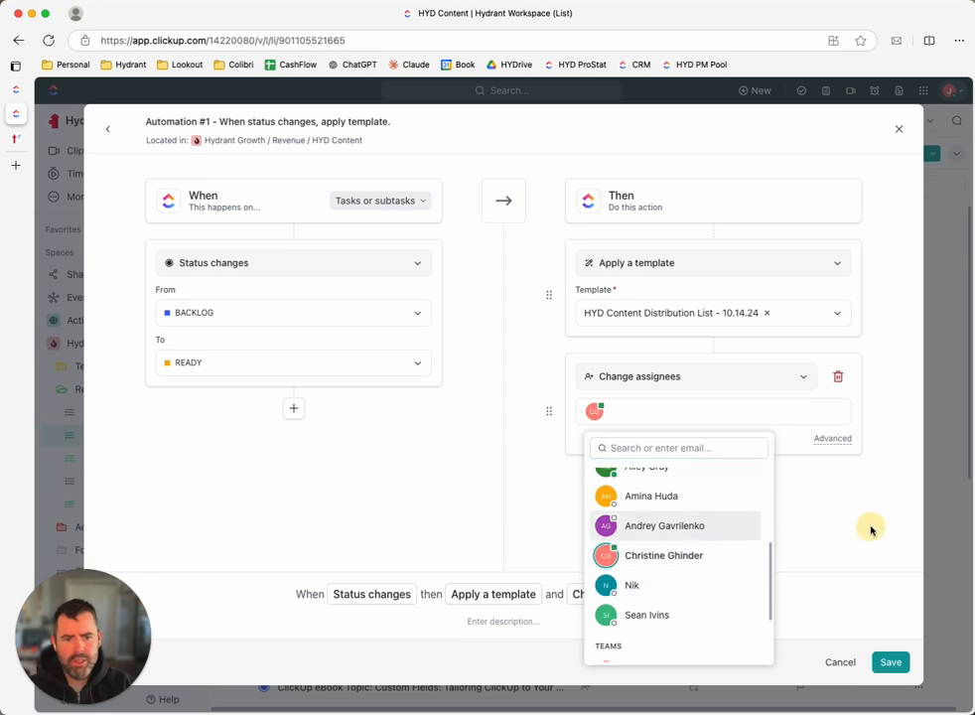
click(774, 495)
Add a third action to the automation and make it Change due date.
click(713, 477)
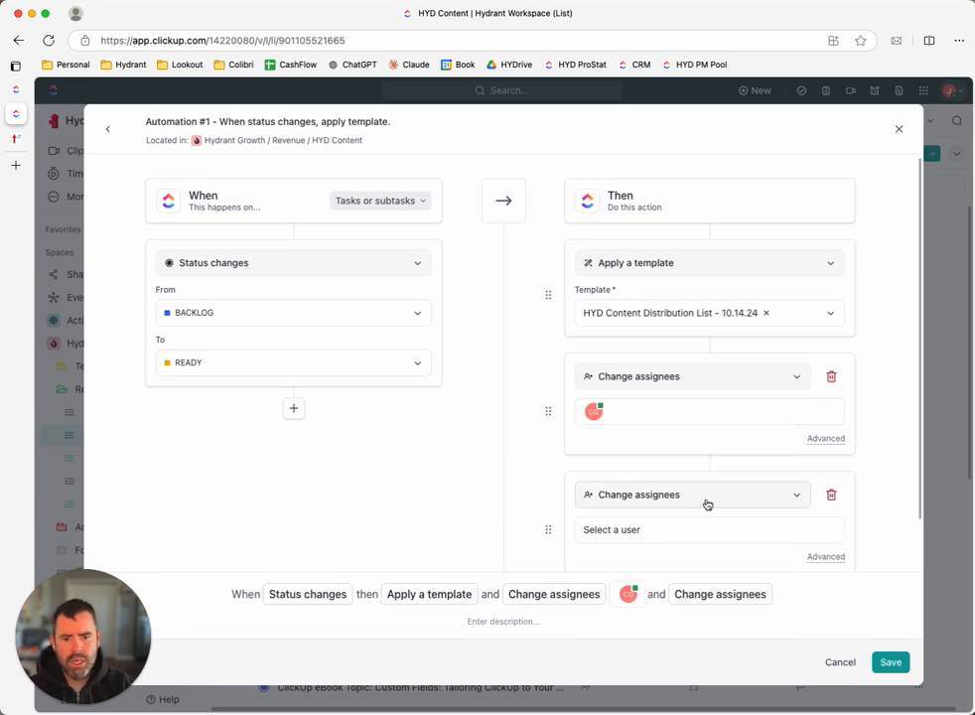
scroll(695, 467, down, 2)
click(683, 440)
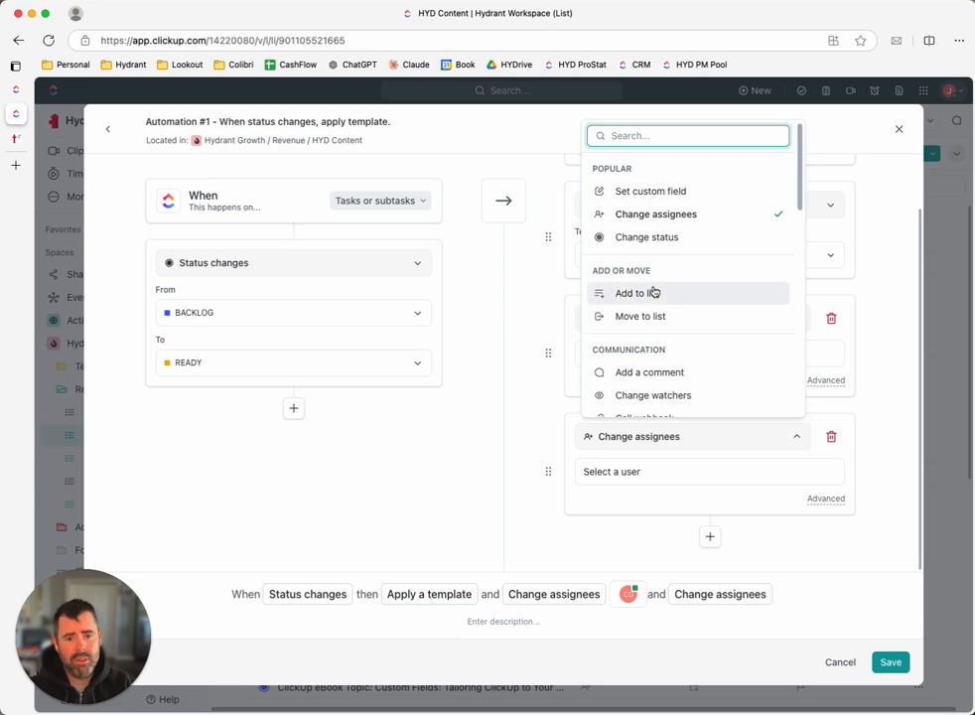
scroll(652, 298, down, 4)
scroll(656, 301, down, 5)
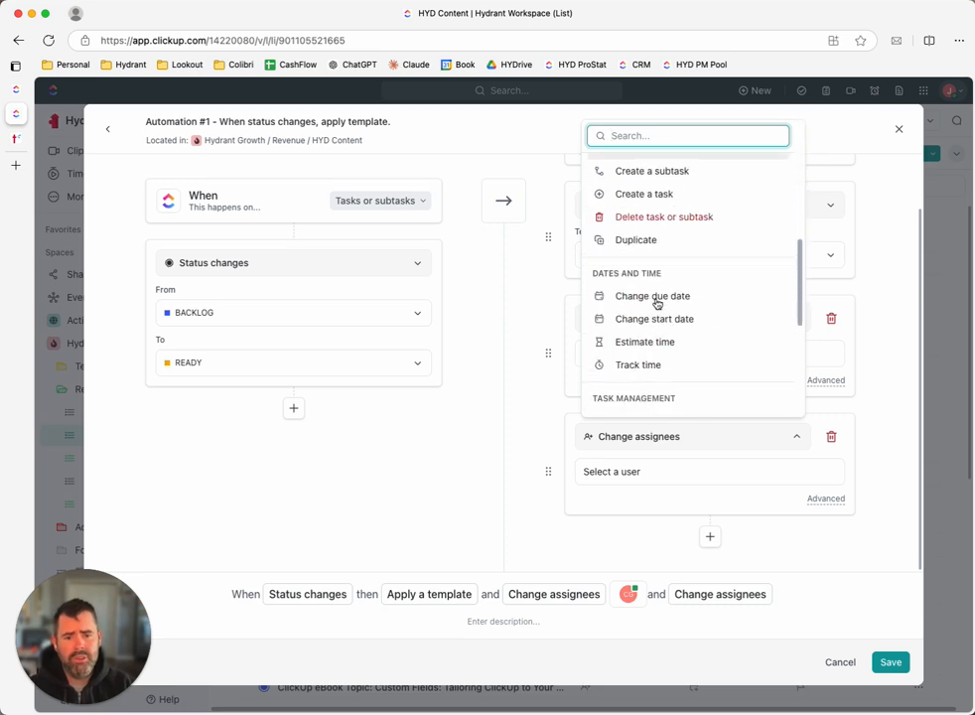
click(681, 298)
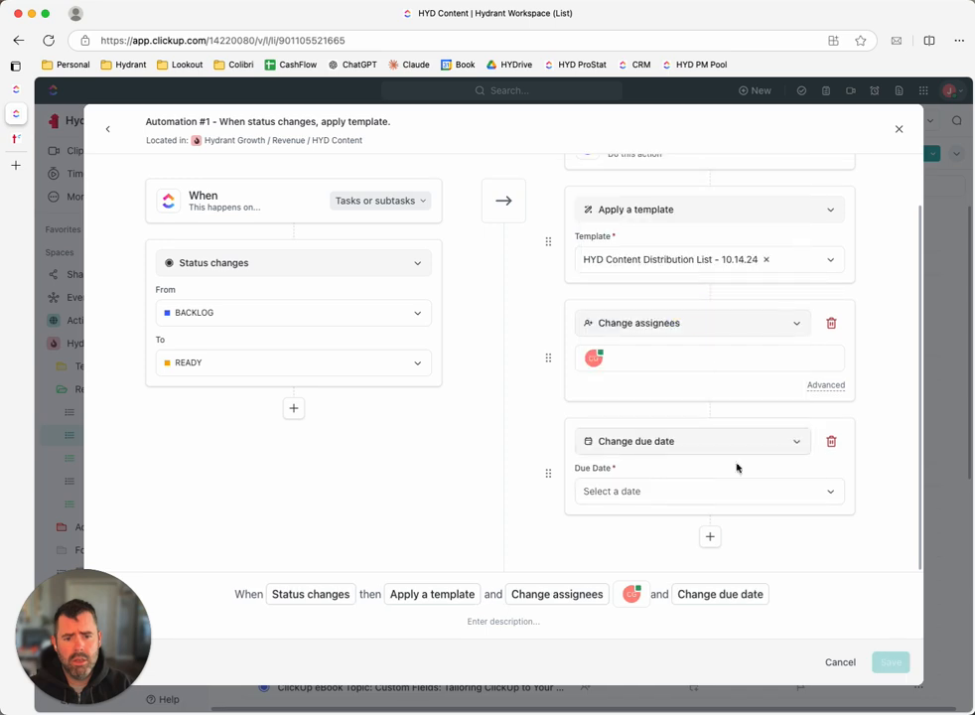
Set the action's due date to 2 days after the trigger date, save the automation, and return to the list.
click(685, 491)
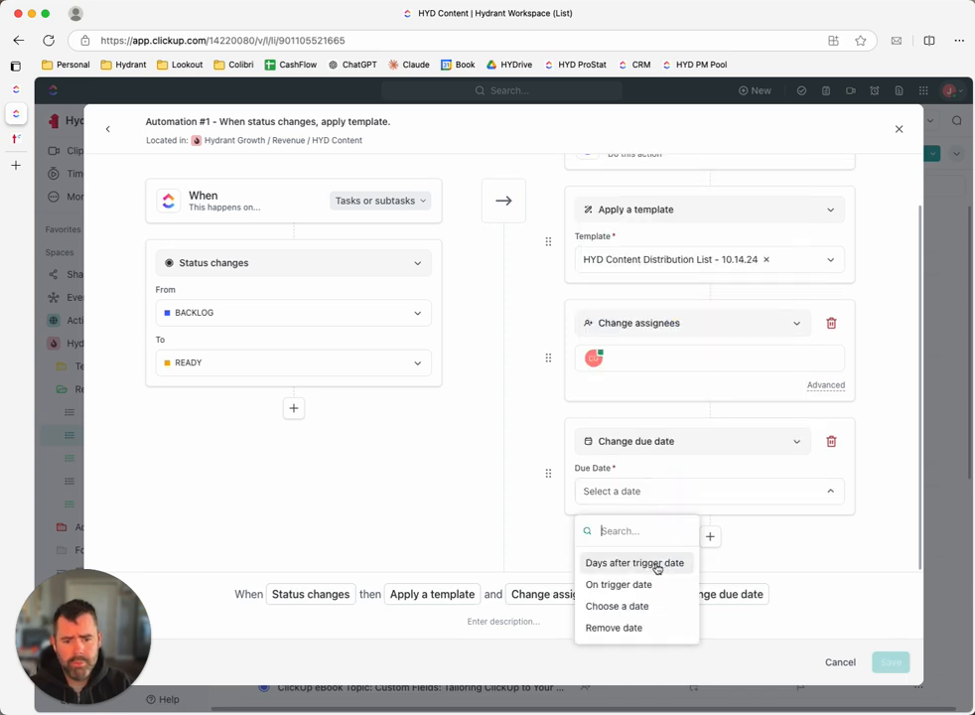
click(657, 563)
click(677, 520)
text(2)
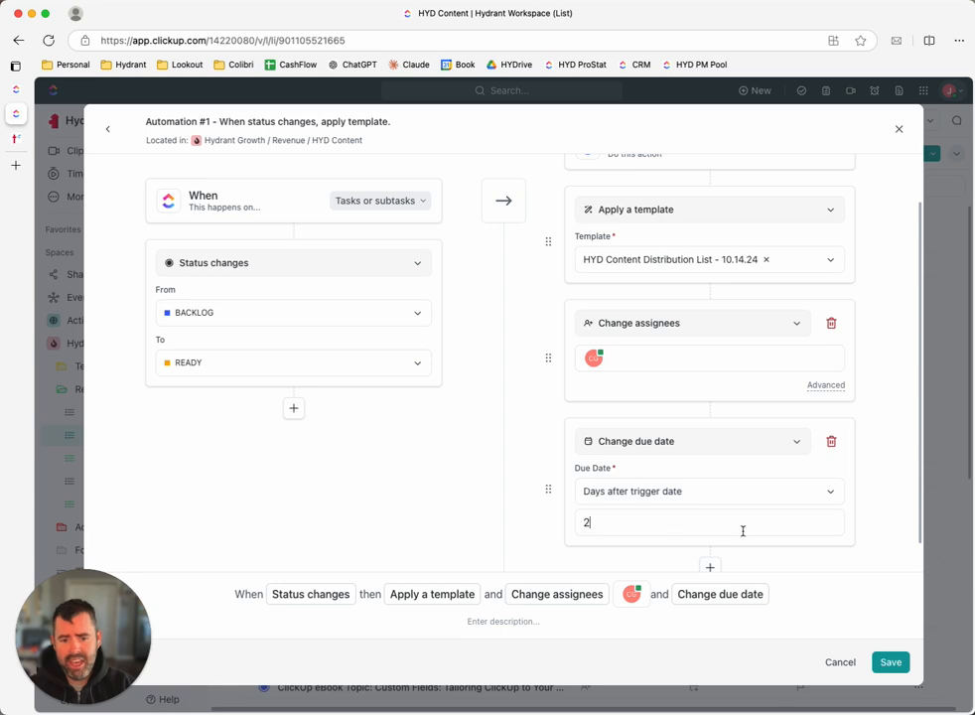
scroll(740, 531, down, 1)
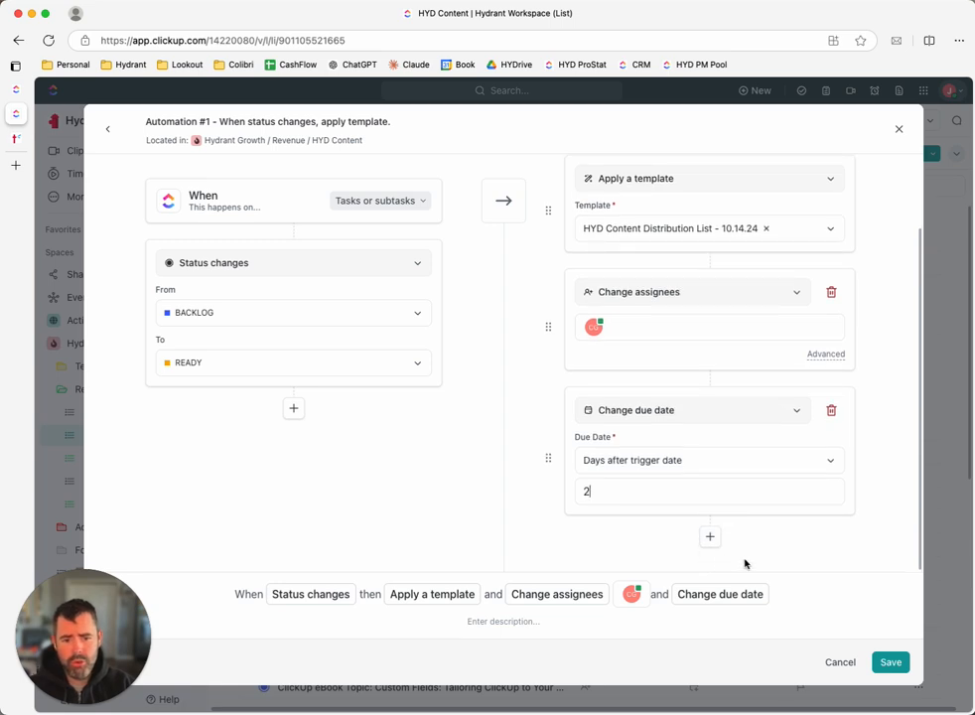
click(893, 663)
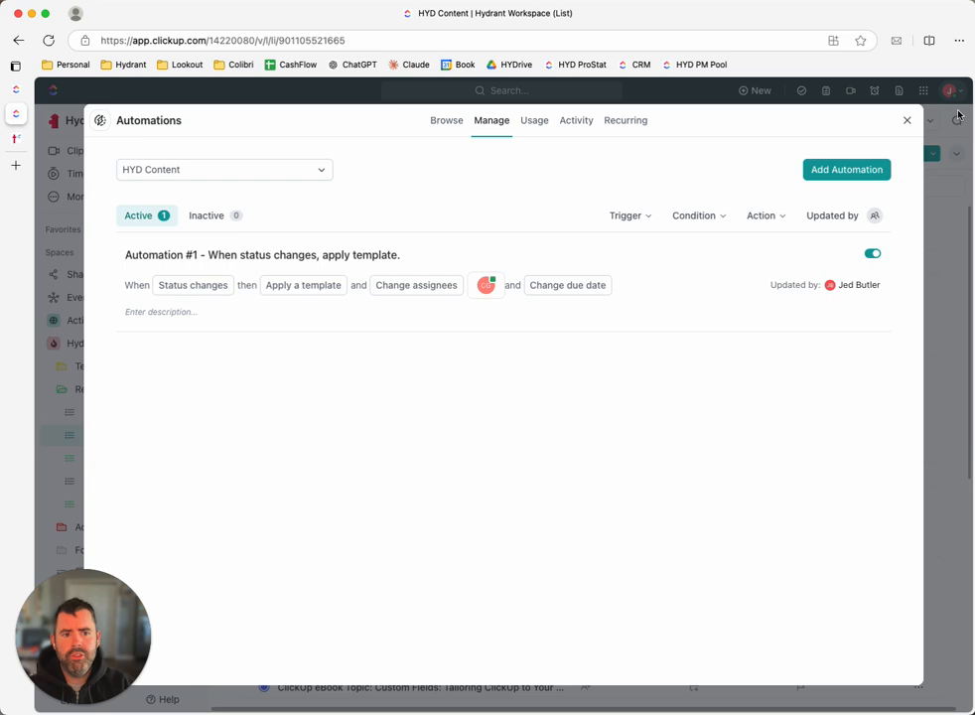
click(907, 121)
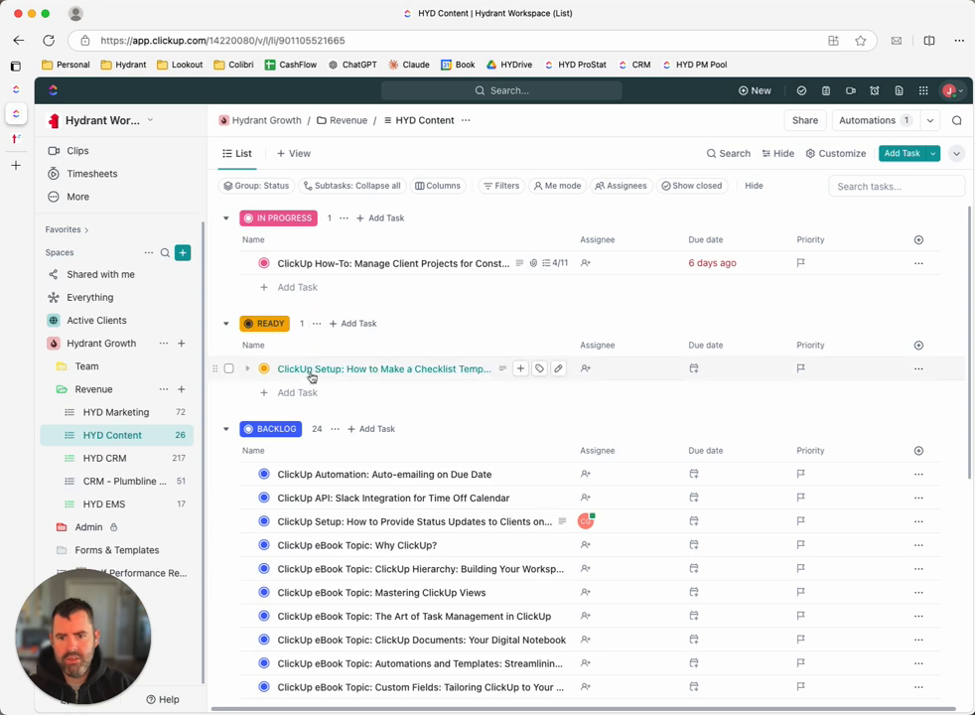
Open the READY task about making a checklist template, and insert blank lines above the Problem paragraph in its description.
click(408, 375)
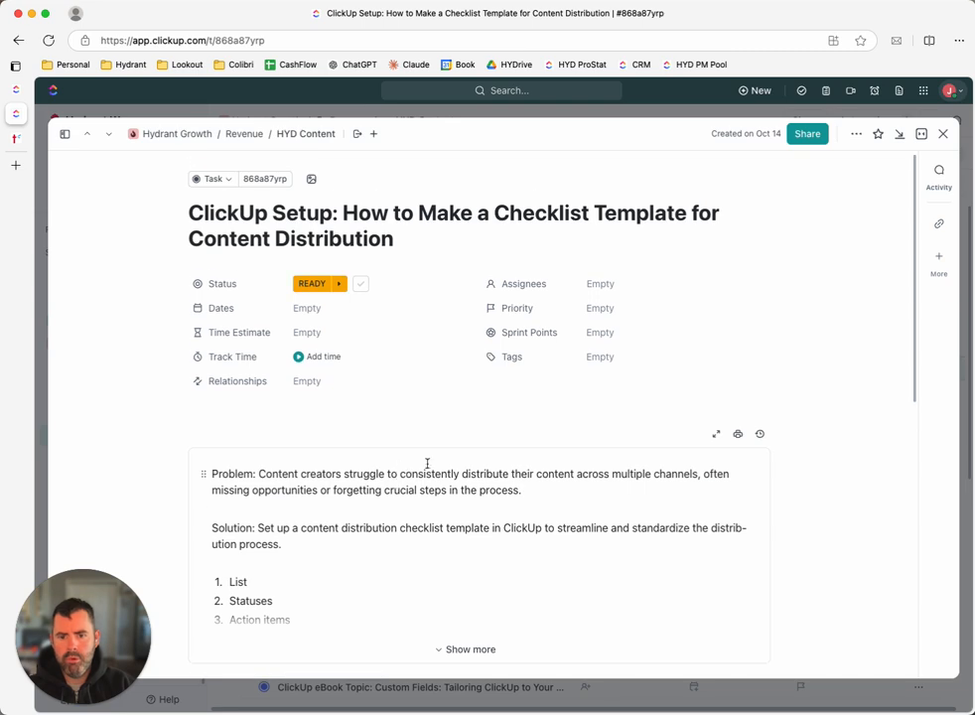
click(352, 476)
scroll(285, 500, down, 1)
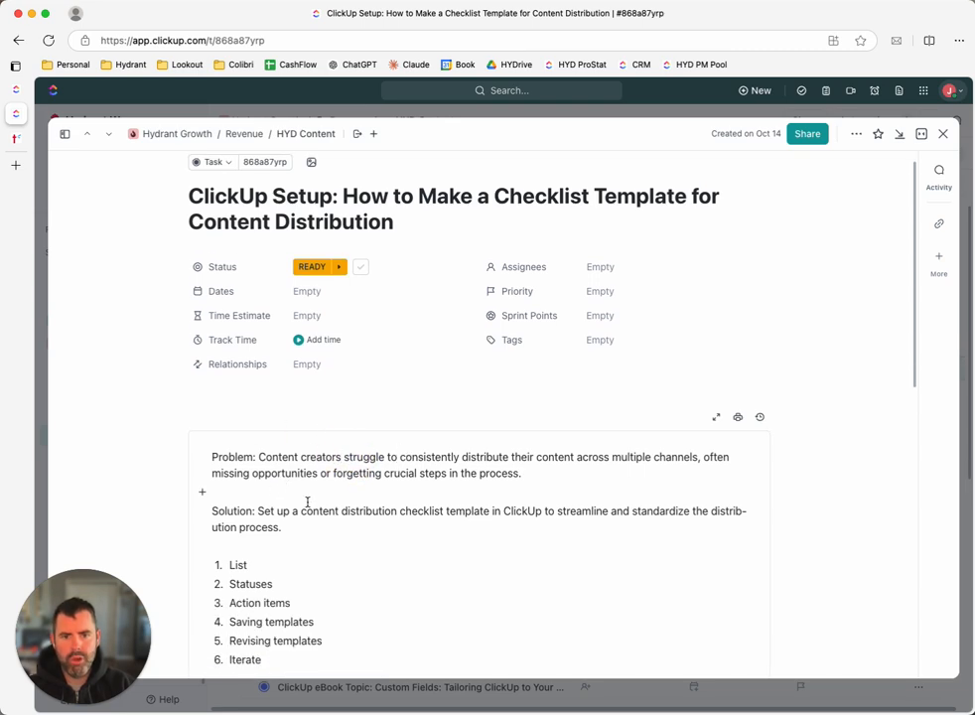
scroll(309, 503, up, 1)
scroll(309, 470, down, 1)
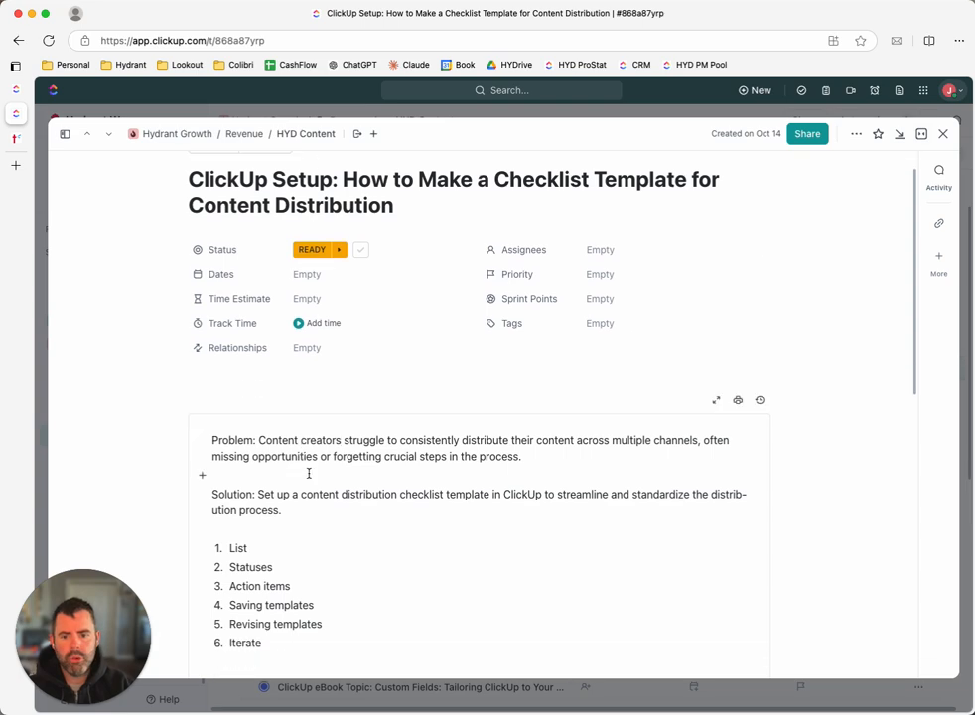
click(238, 439)
key(Up)
key(Return)
key(Return)
key(Return)
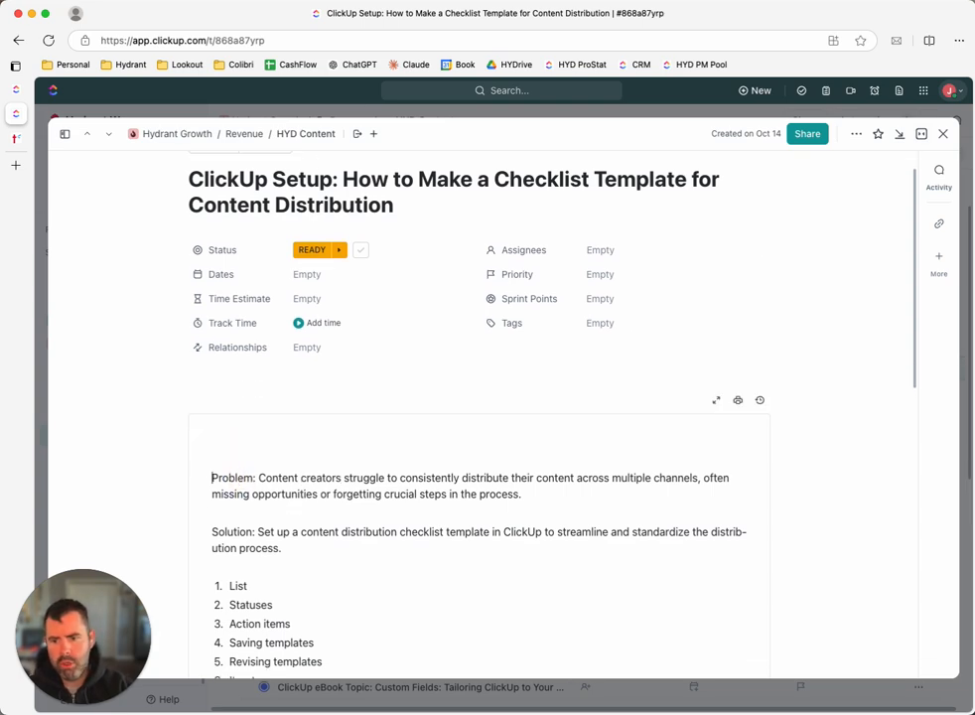
Write the line "VIDEO & TRANSCRIPT LINK:" at the very start of the task description.
key(Up)
key(Up)
key(Up)
text(VIDEO LIN)
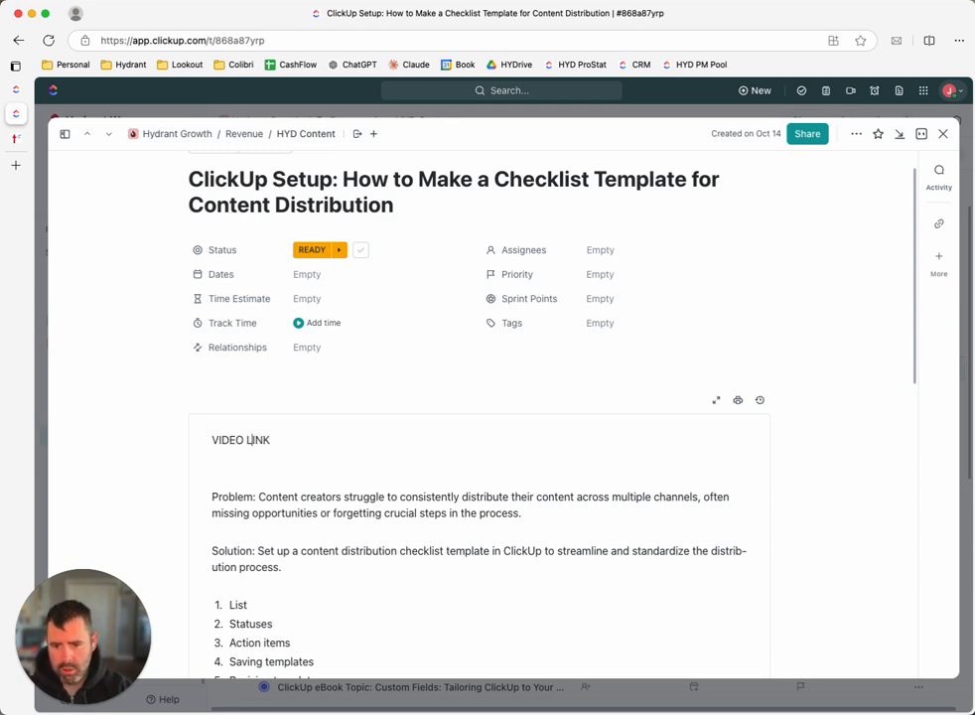
text(& TRANSCRIPT)
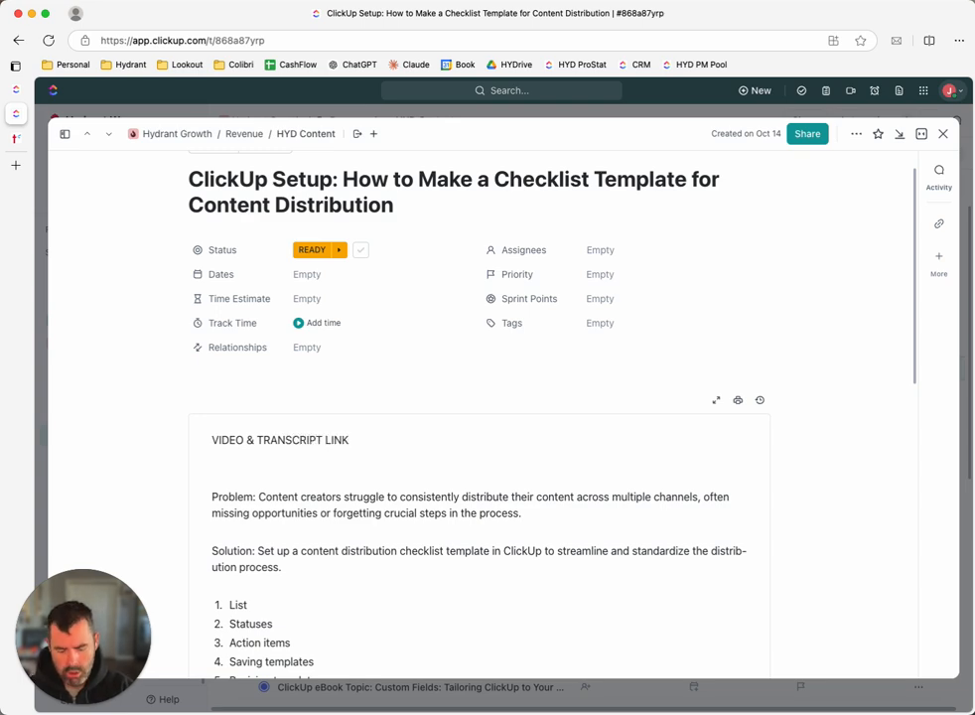
Insert a divider between the video and transcript link line and the Problem paragraph.
key(Return)
key(Return)
text(?)
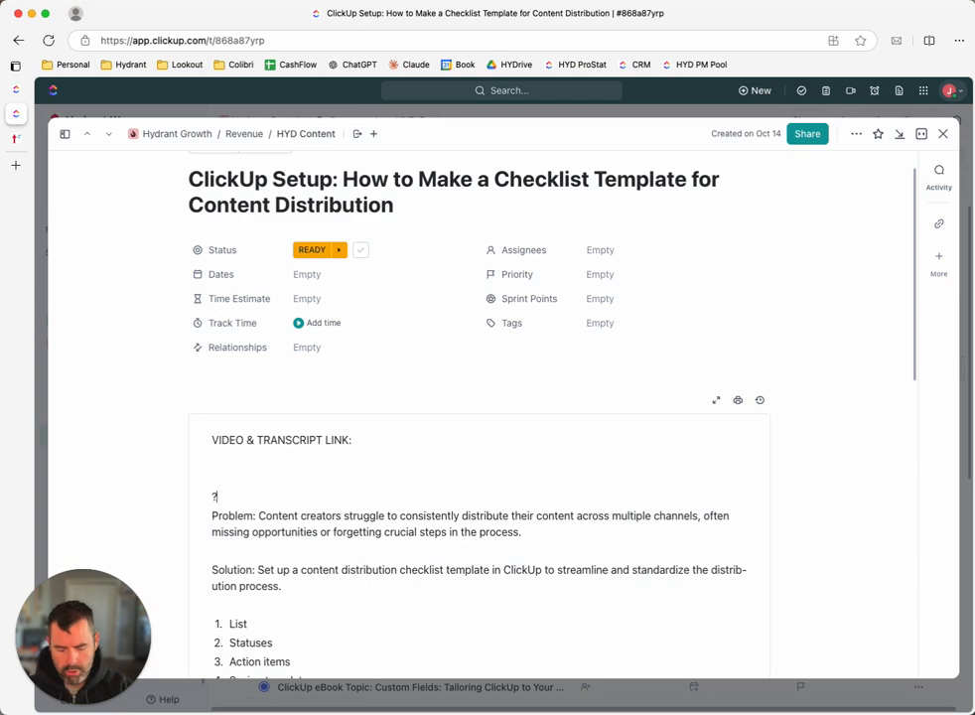
text(d)
key(BackSpace)
key(BackSpace)
text(/div)
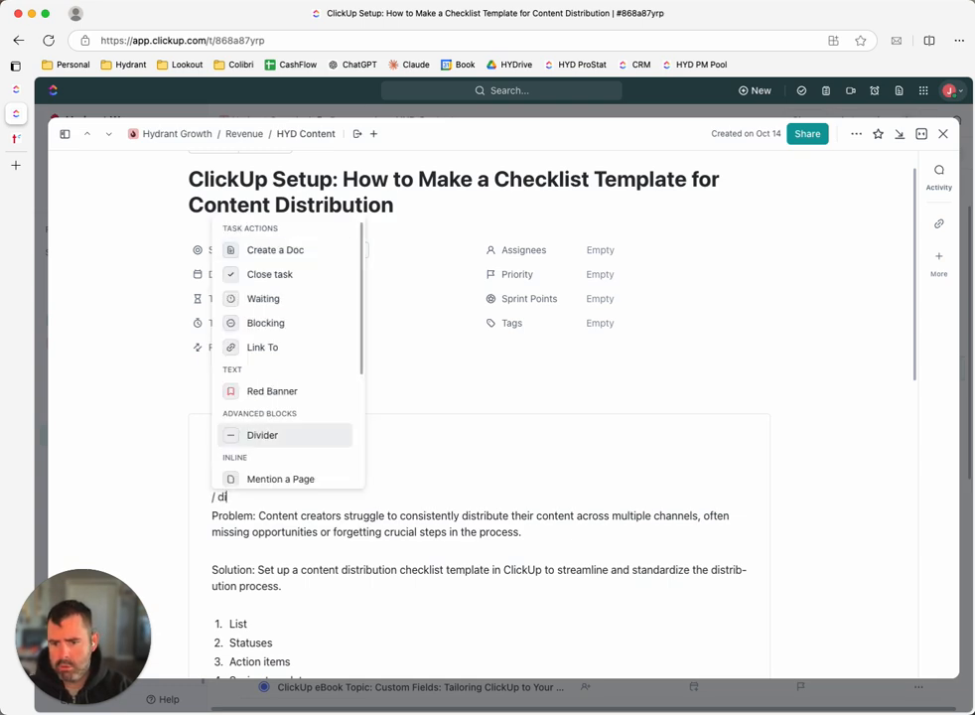
key(Return)
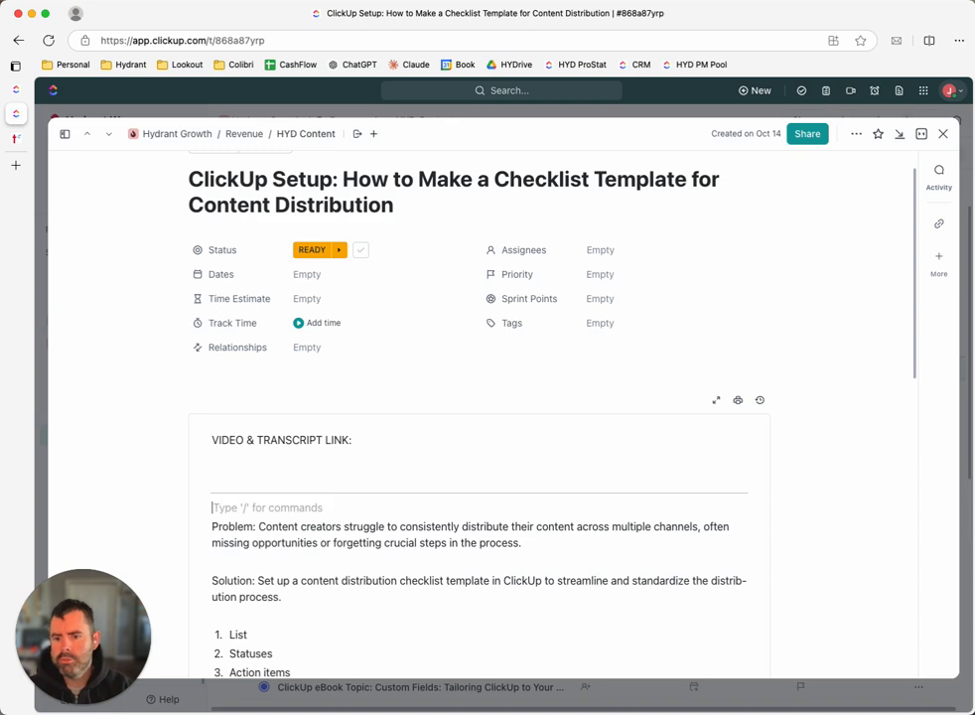
Remove the empty line between the divider and the Problem paragraph in the task description.
key(BackSpace)
key(Up)
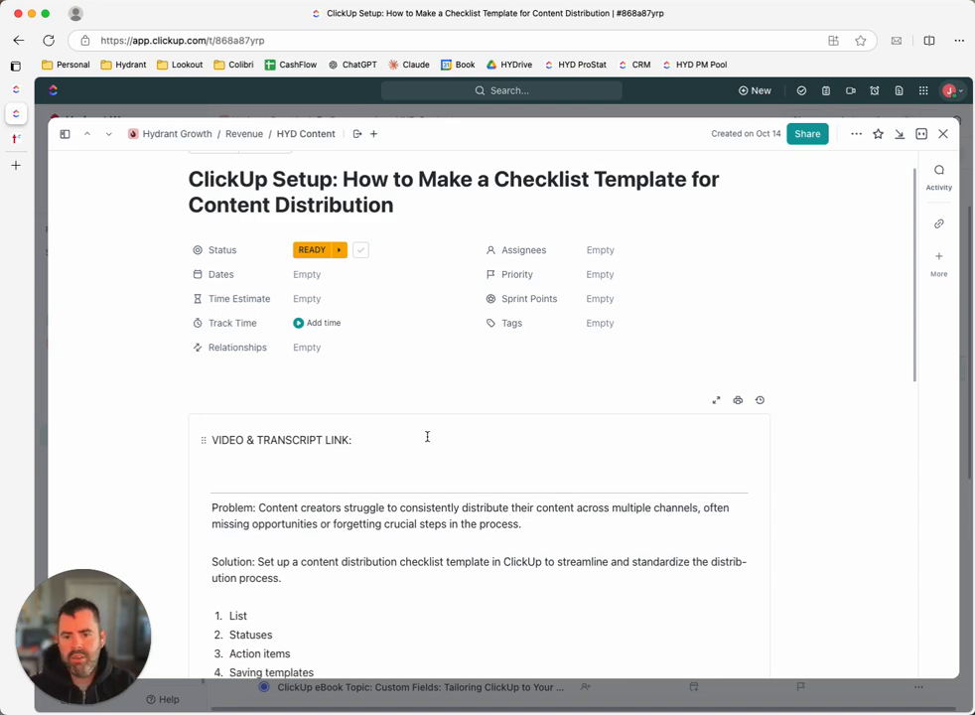
Examine the items of the HYD Content Distribution List checklist and the task description above it.
scroll(406, 440, down, 10)
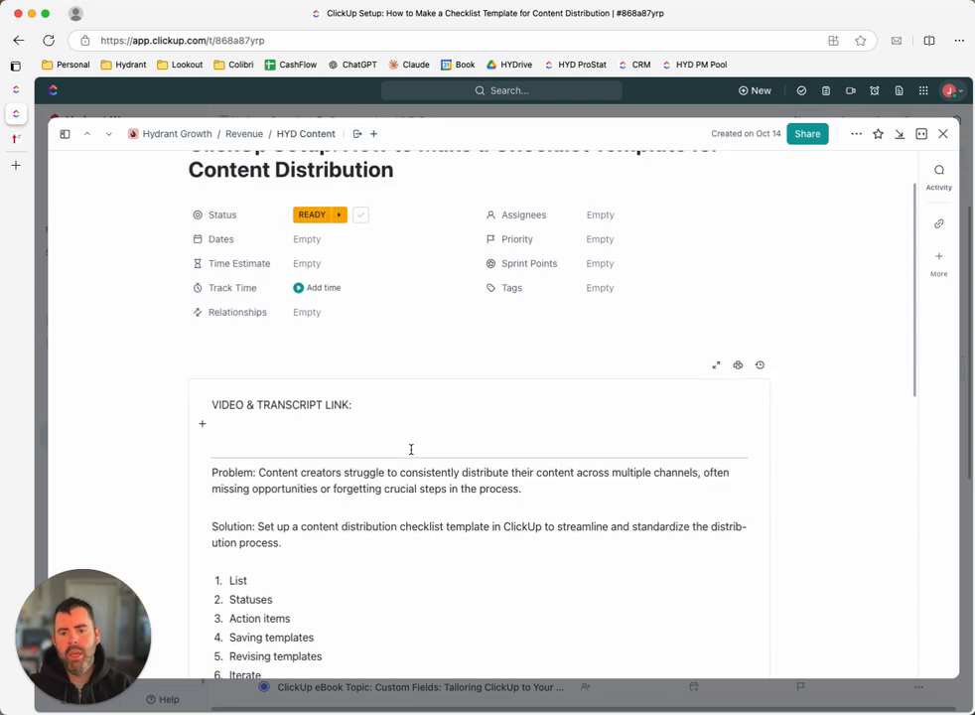
scroll(139, 367, down, 2)
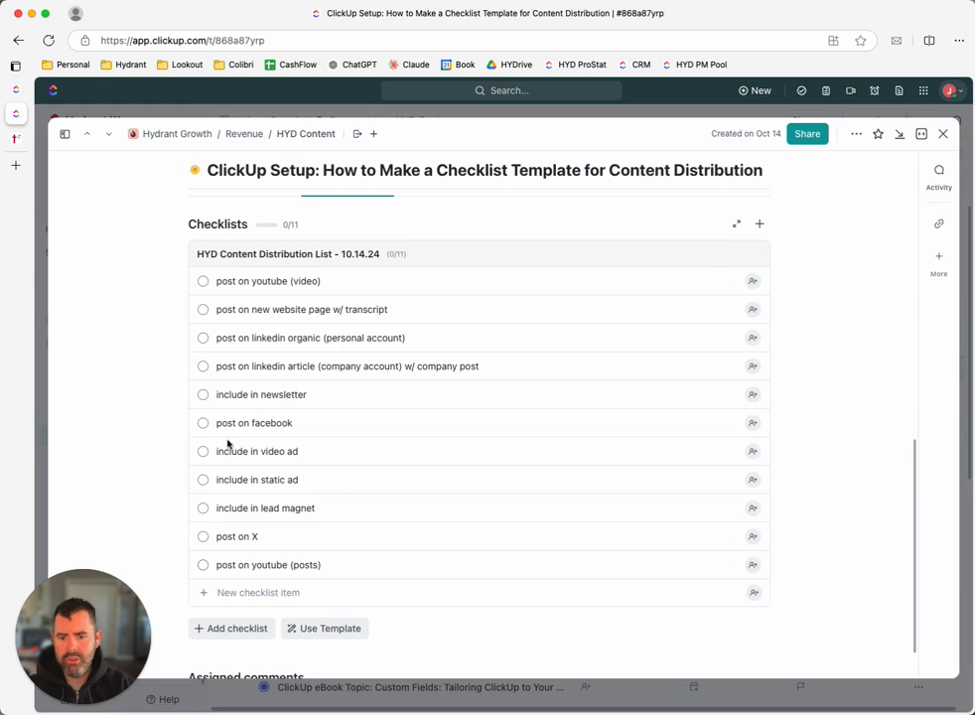
scroll(252, 580, up, 1)
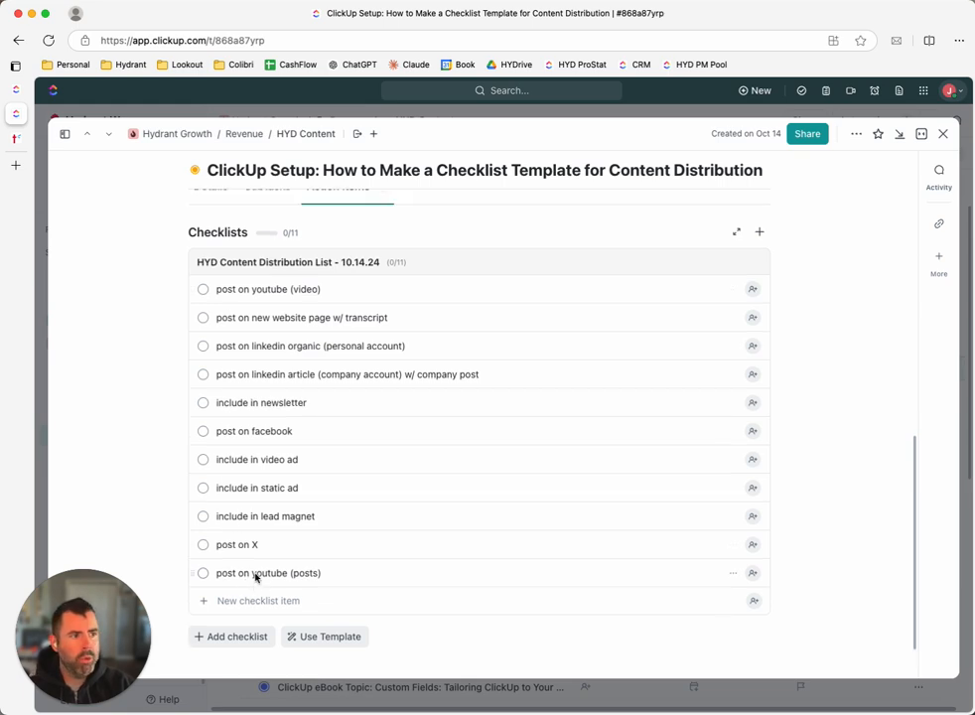
right_click(252, 305)
click(263, 291)
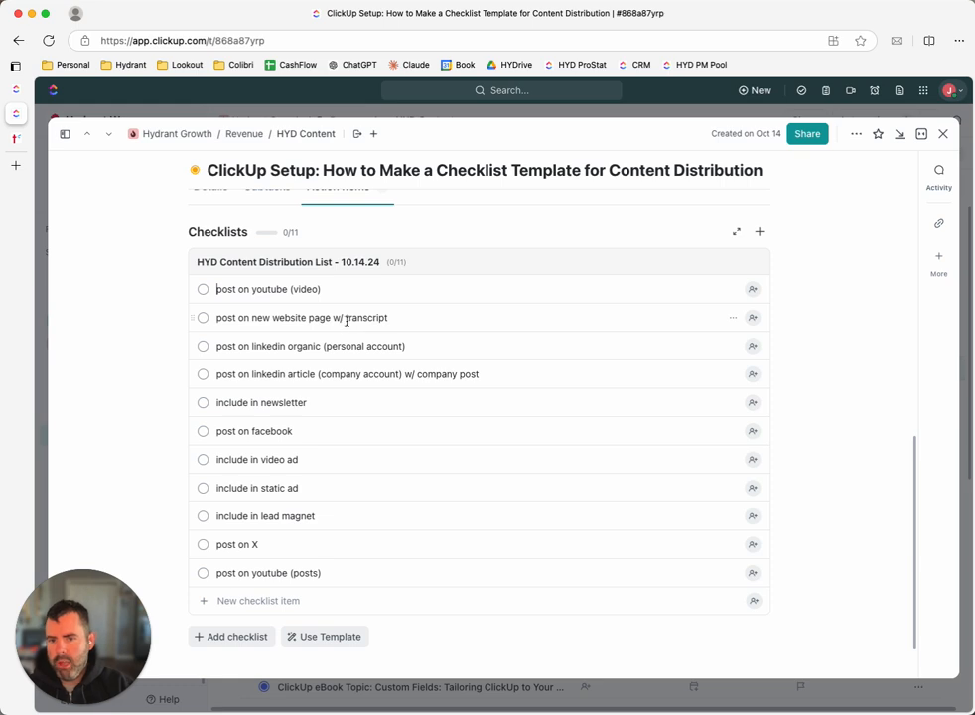
scroll(305, 383, down, 1)
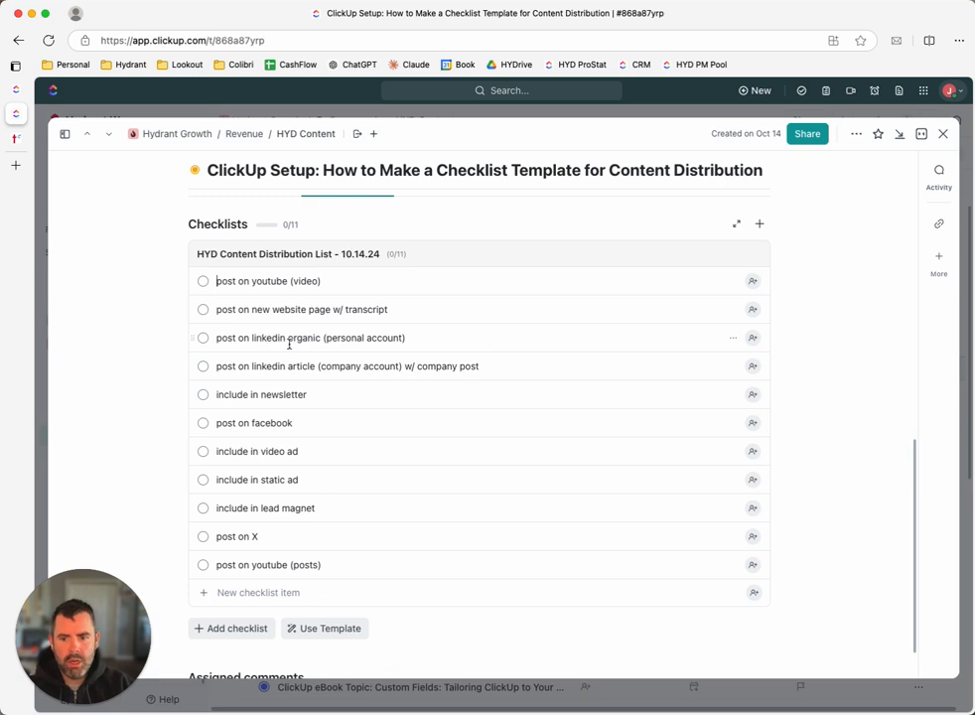
scroll(289, 344, up, 5)
scroll(287, 292, down, 4)
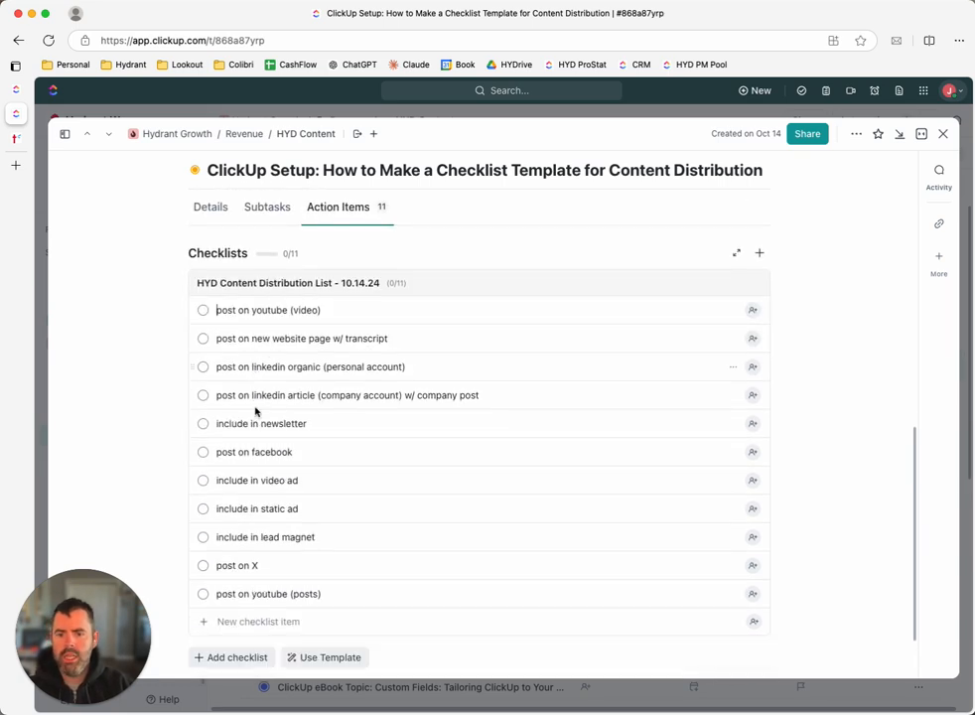
scroll(248, 437, down, 1)
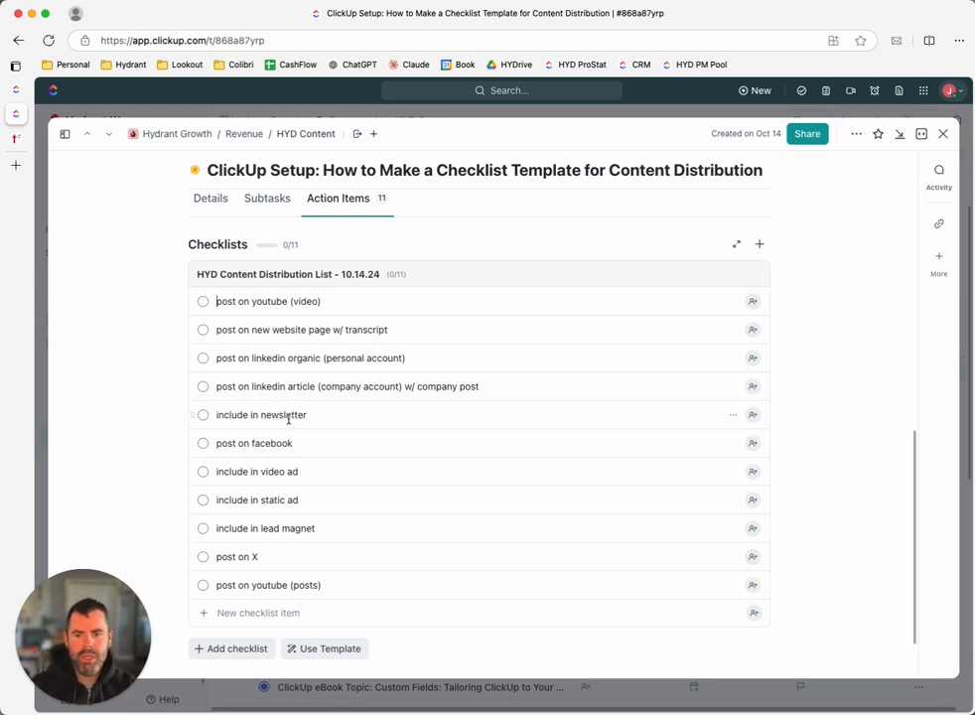
scroll(258, 418, up, 2)
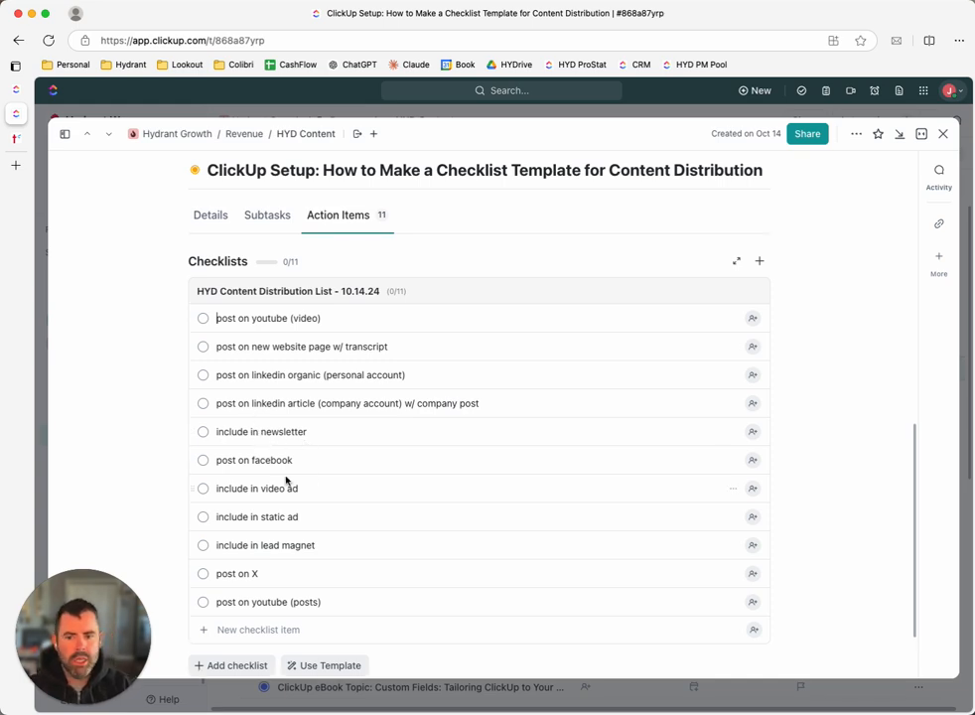
scroll(288, 482, down, 2)
scroll(359, 443, up, 5)
scroll(358, 443, up, 10)
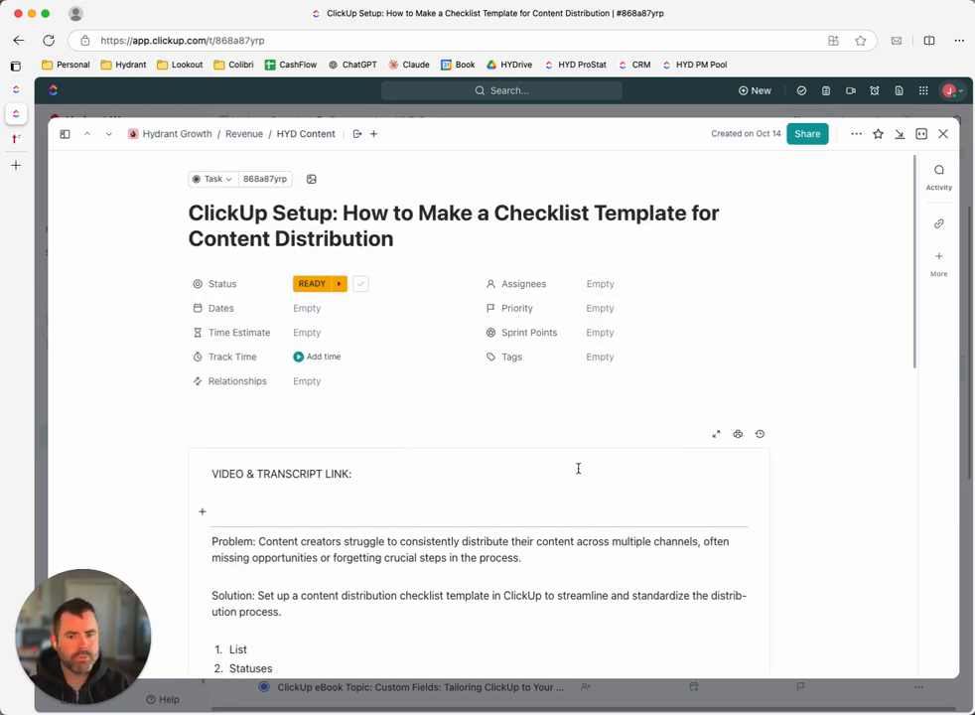
scroll(298, 502, down, 8)
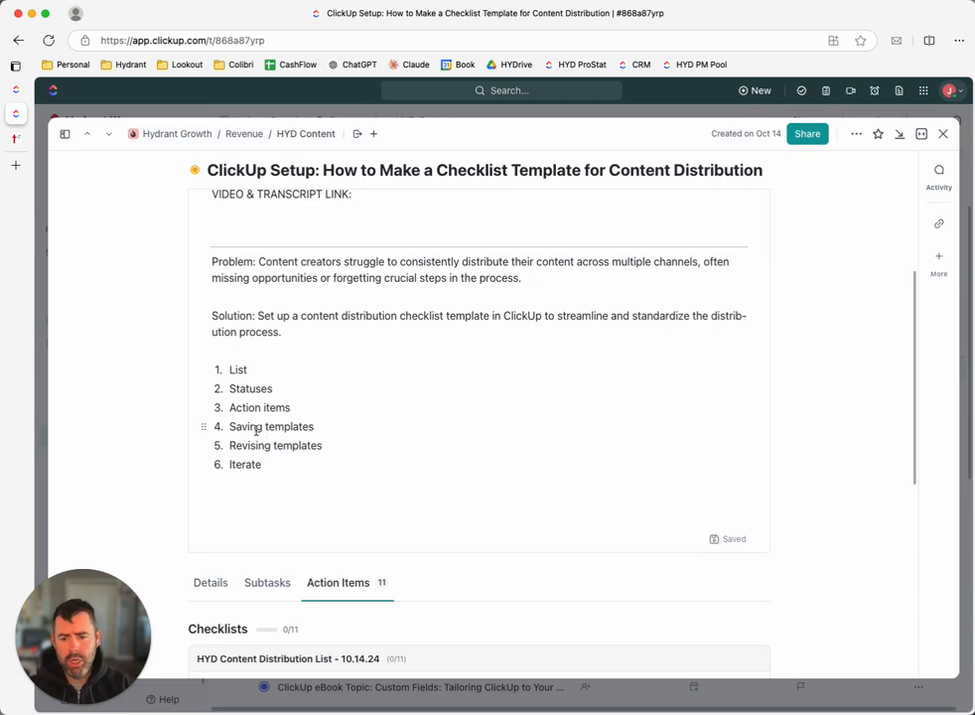
scroll(264, 450, up, 2)
scroll(381, 485, down, 6)
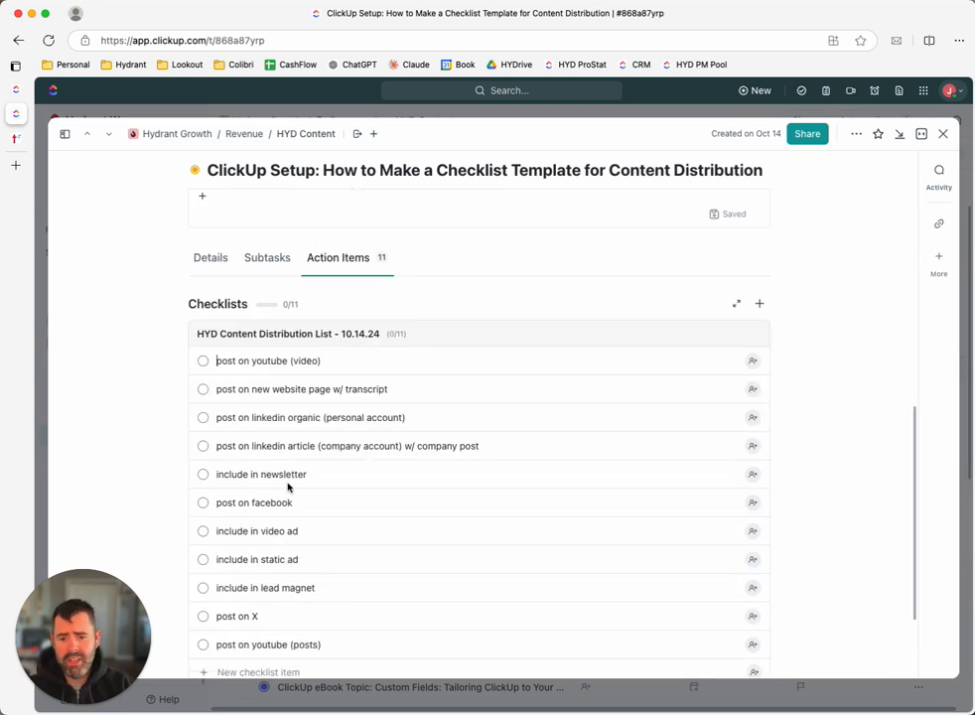
Capitalize the first letter of the facebook, newsletter, linkedin article and linkedin organic items in the distribution checklist.
click(222, 434)
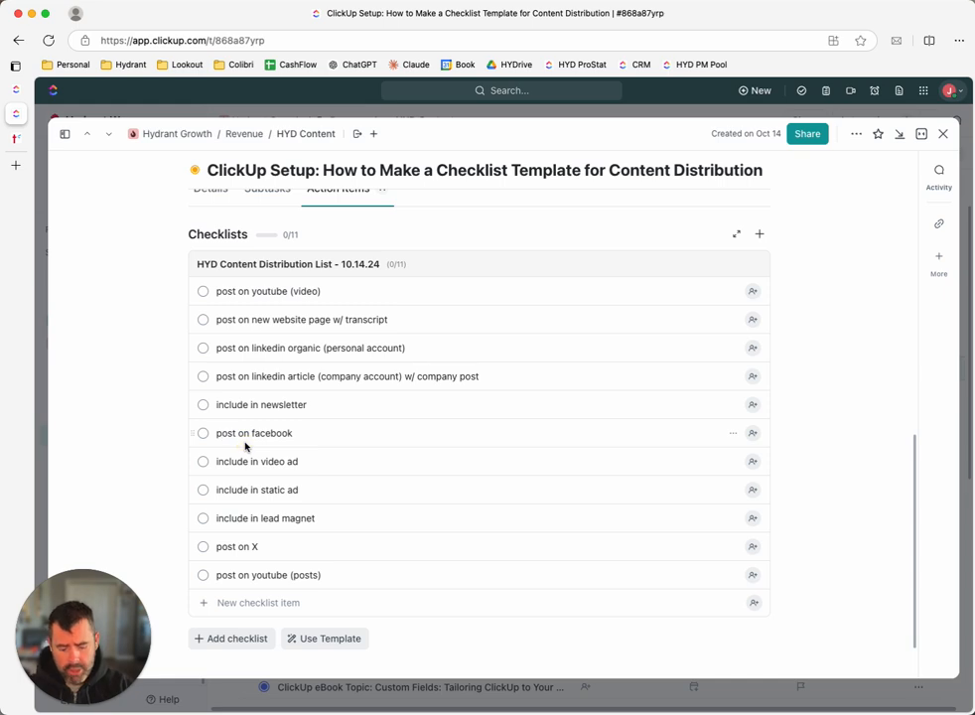
key(BackSpace)
text(P)
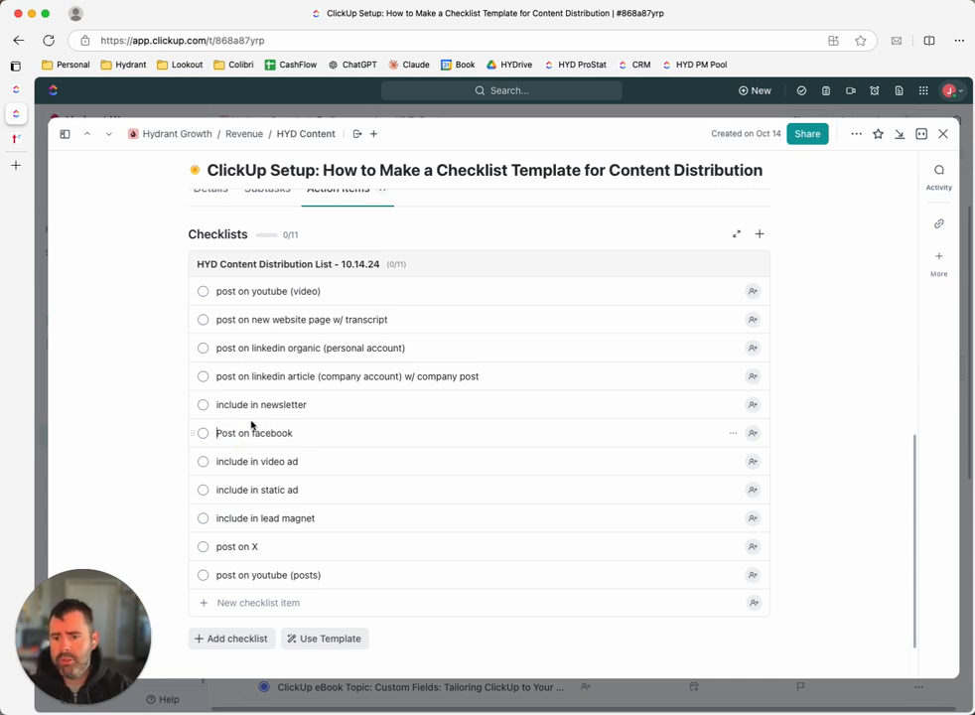
click(217, 405)
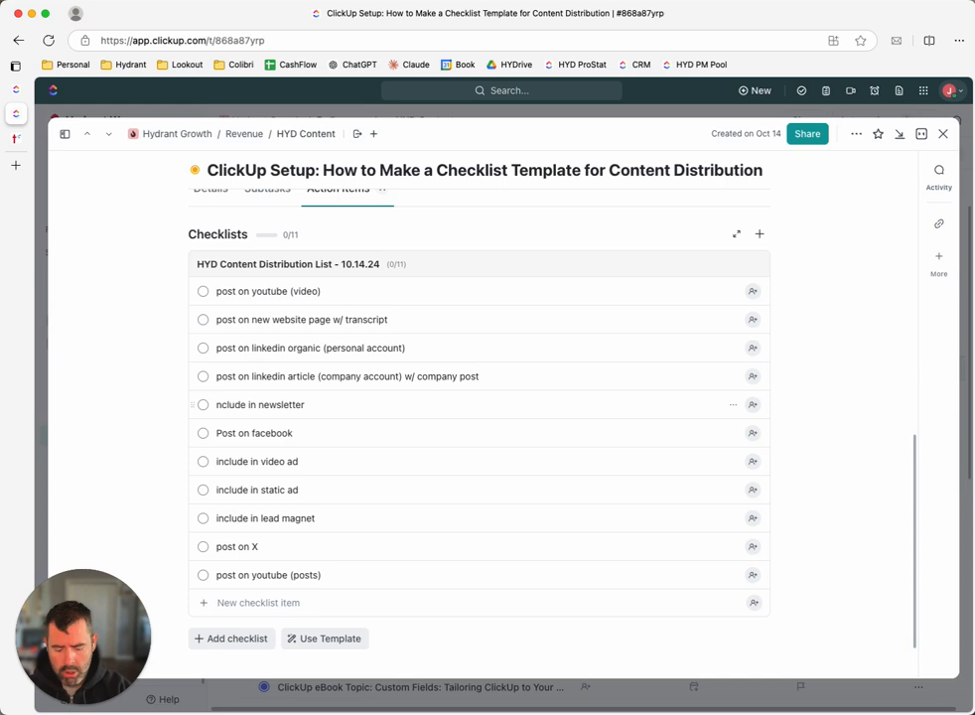
click(220, 376)
key(BackSpace)
text(P)
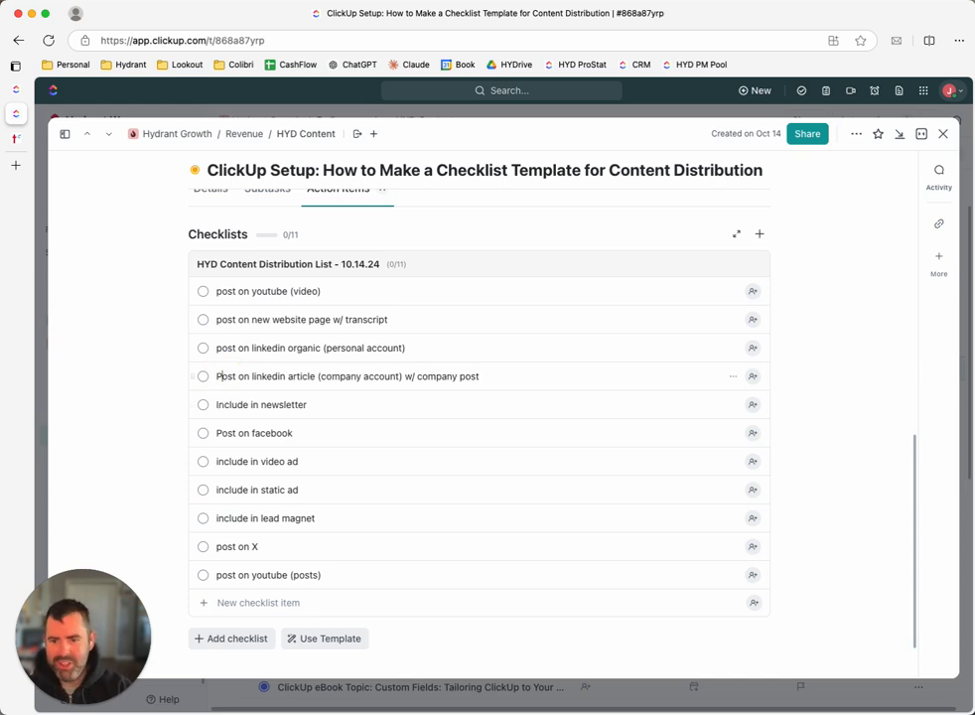
click(219, 348)
key(BackSpace)
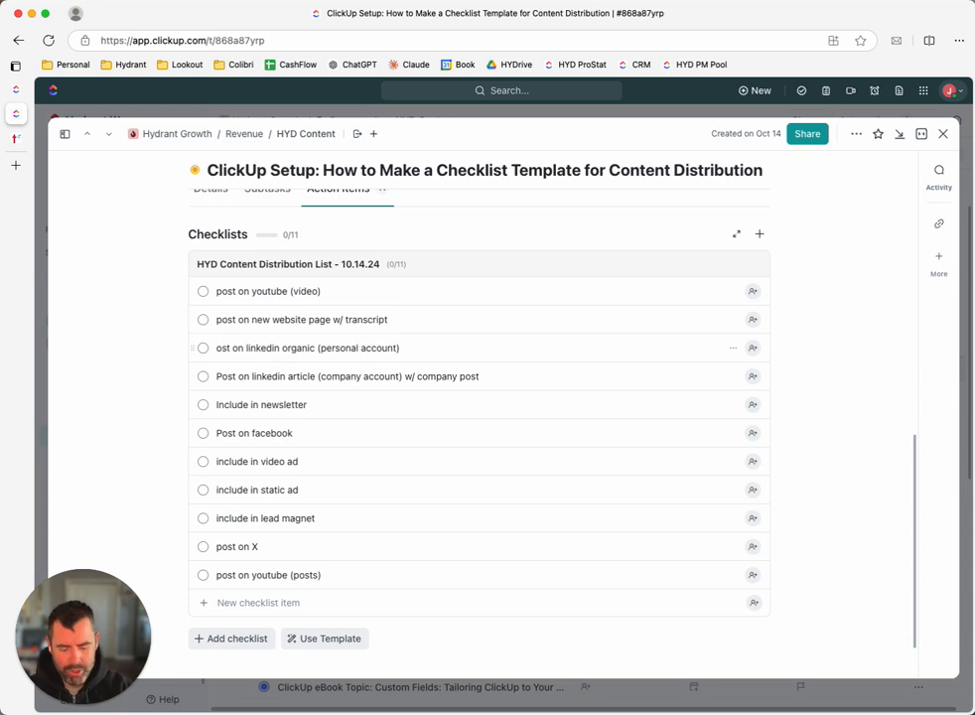
text(P)
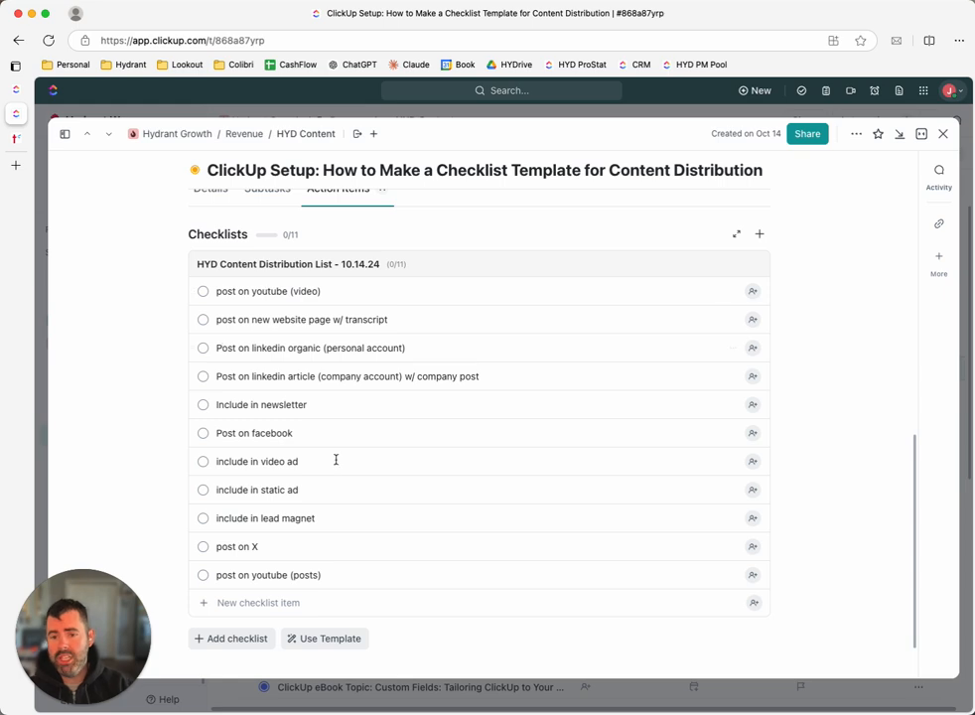
Add a second, blank checklist to the task's action items with the first item "Create YouTube Thumbnail".
scroll(278, 398, down, 2)
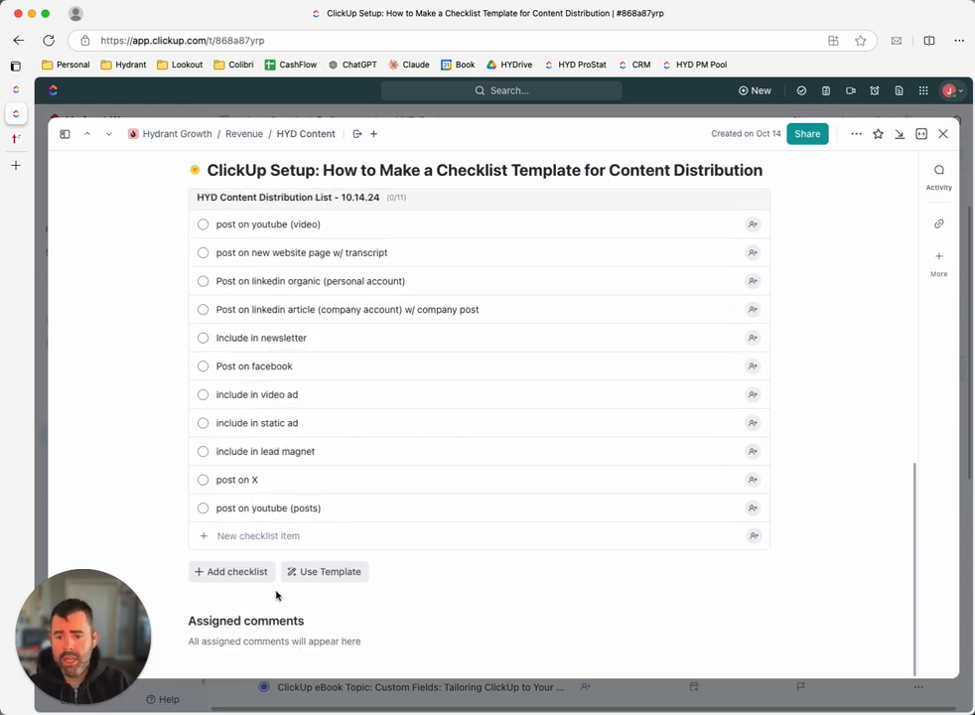
scroll(305, 370, up, 5)
scroll(350, 404, down, 3)
scroll(298, 398, down, 1)
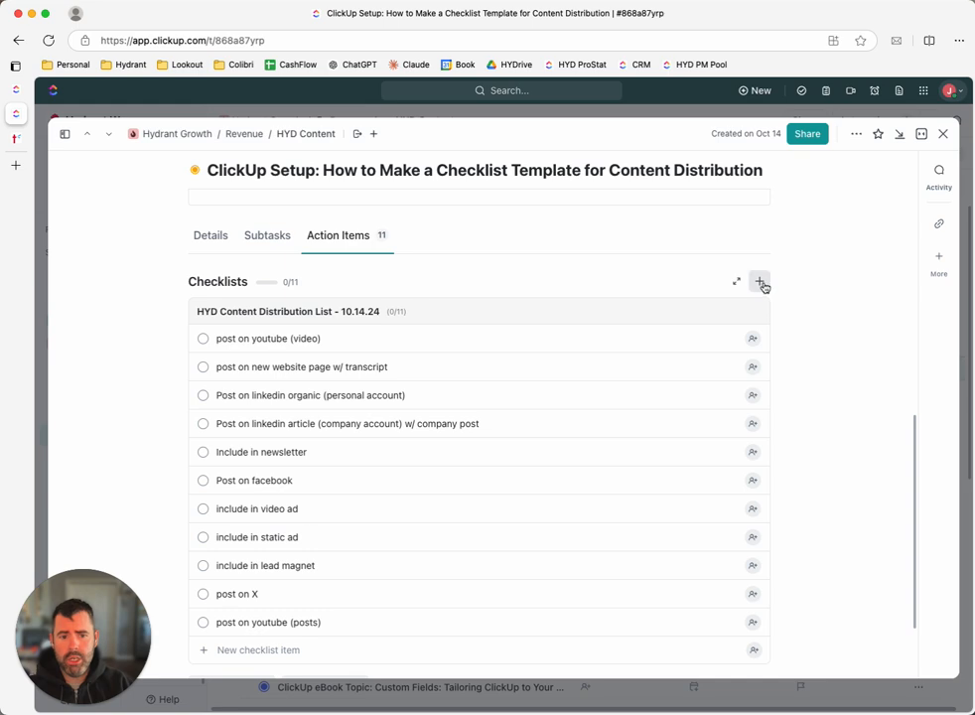
click(761, 284)
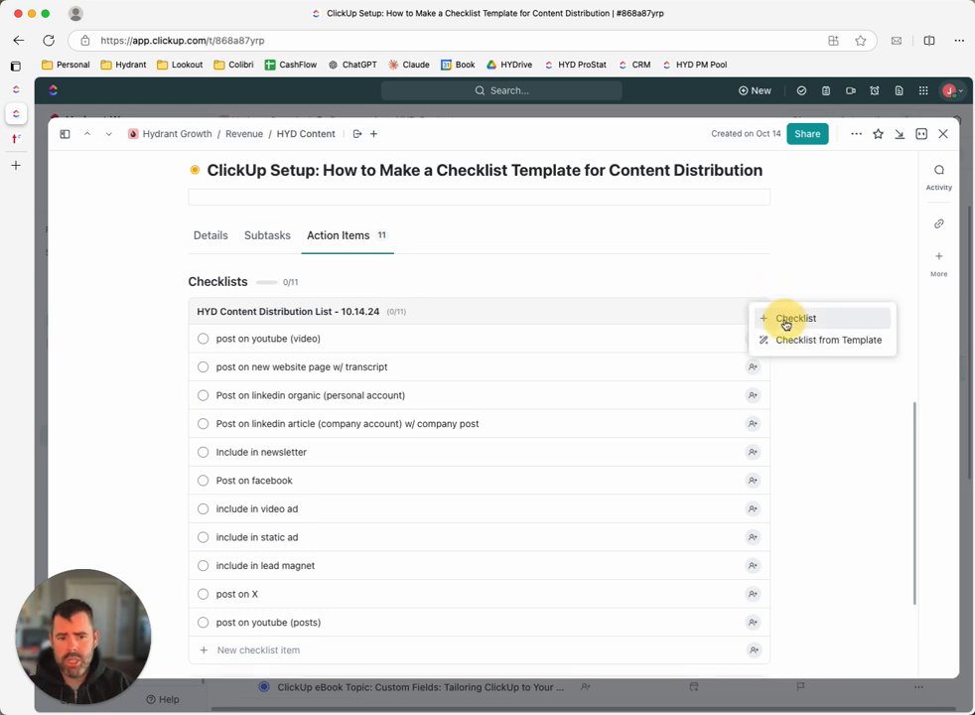
click(784, 324)
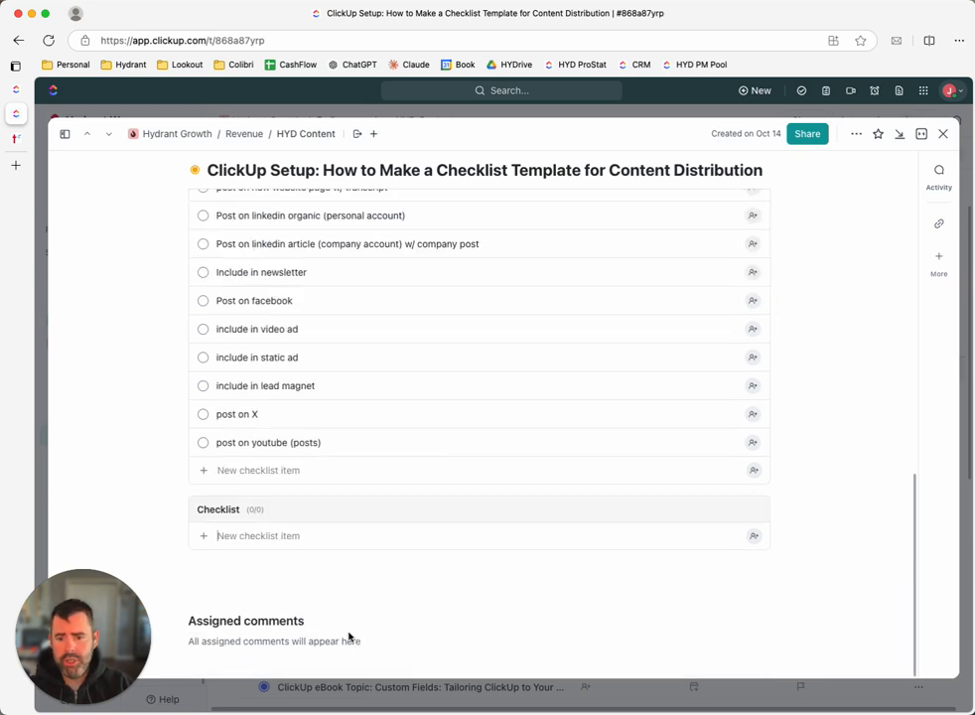
click(244, 535)
text(Create Y)
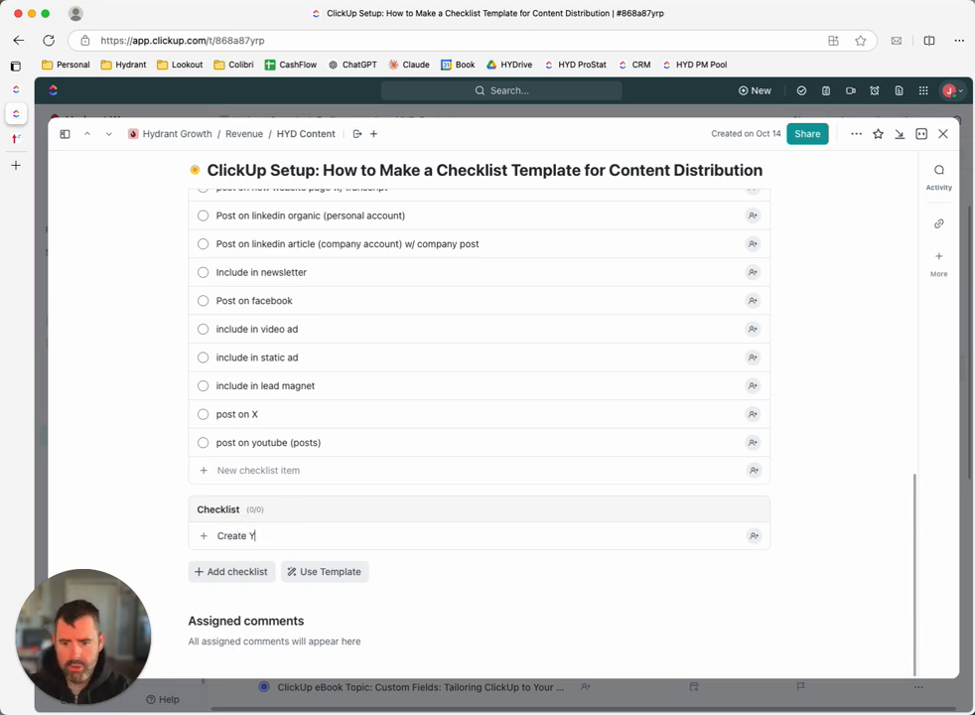
text(outubv)
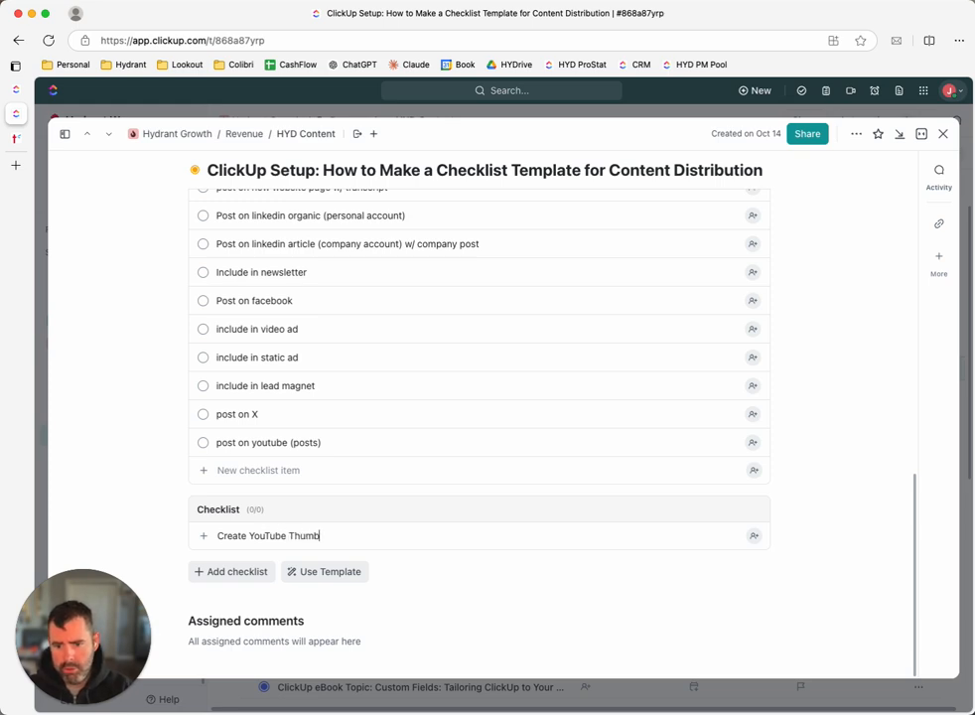
key(Return)
Add the items "Create YouTube optimized Description" and "Upload and Publish to YouTube" to the new checklist.
text(Create)
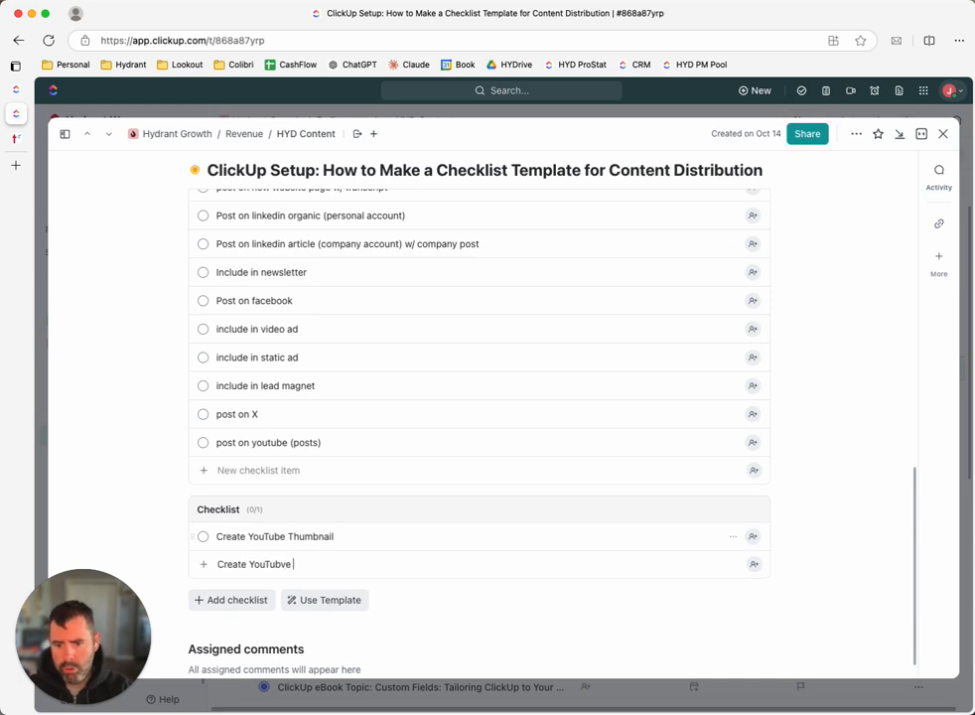
text( YouTube optimized Description)
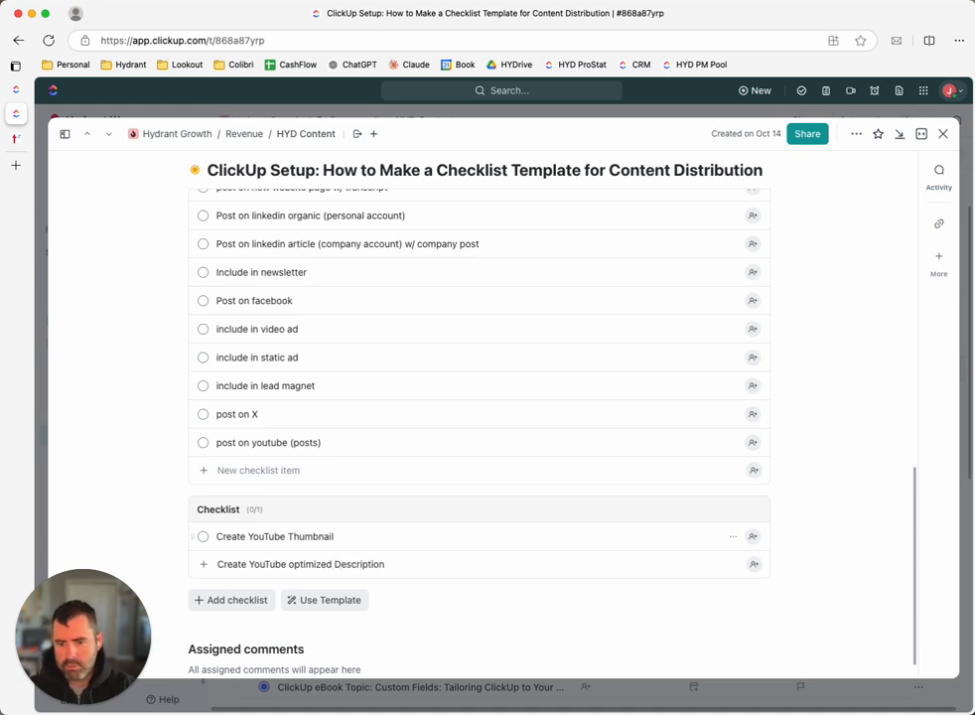
key(Return)
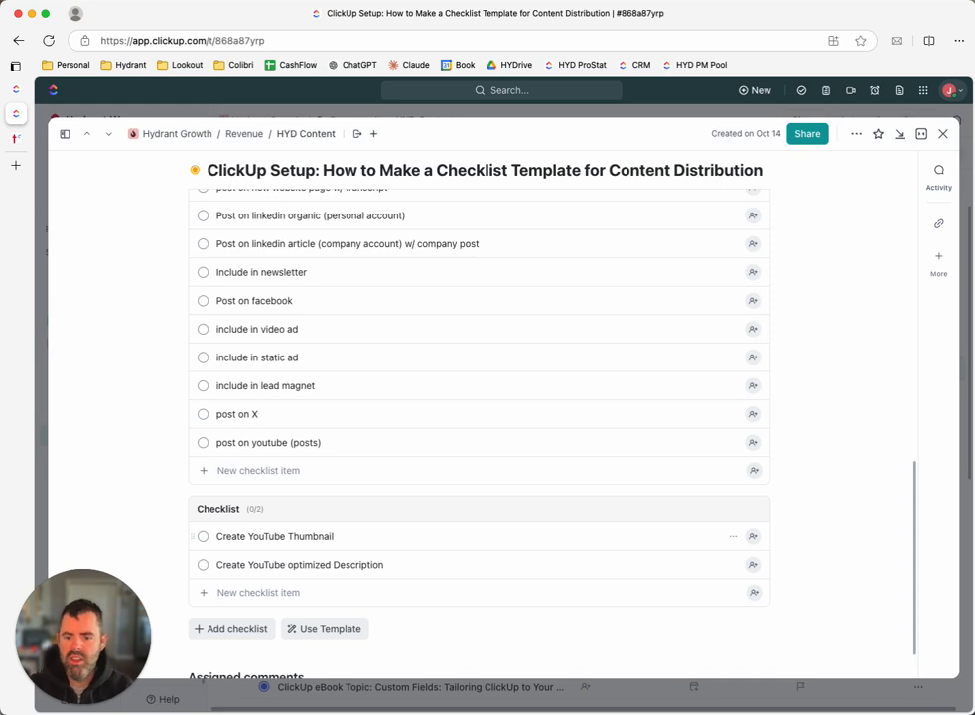
text(Uplo)
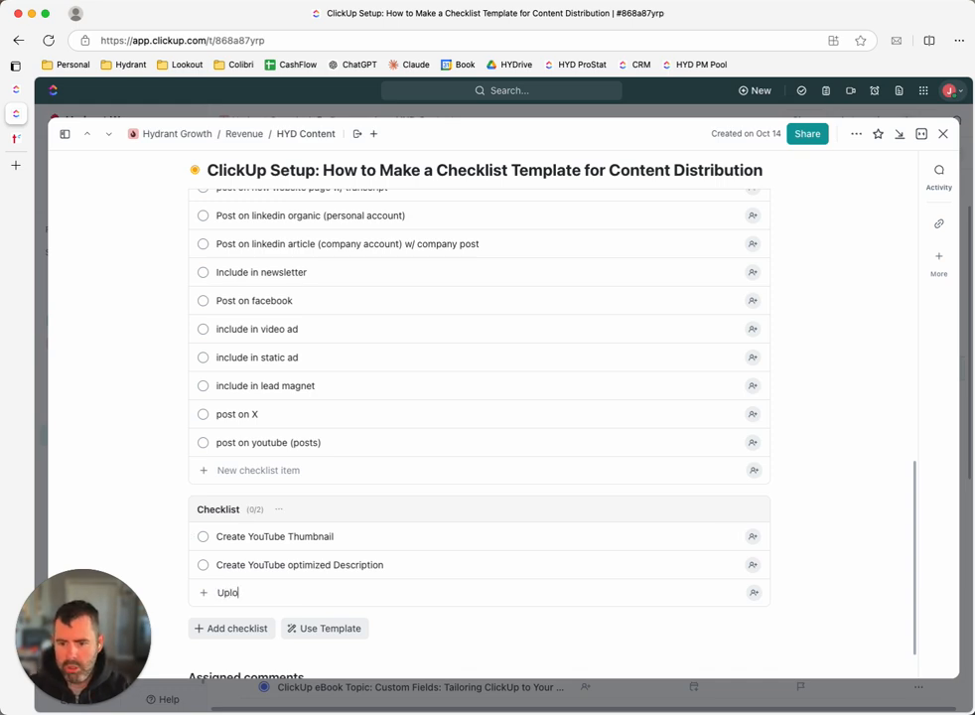
text(ad and Publi)
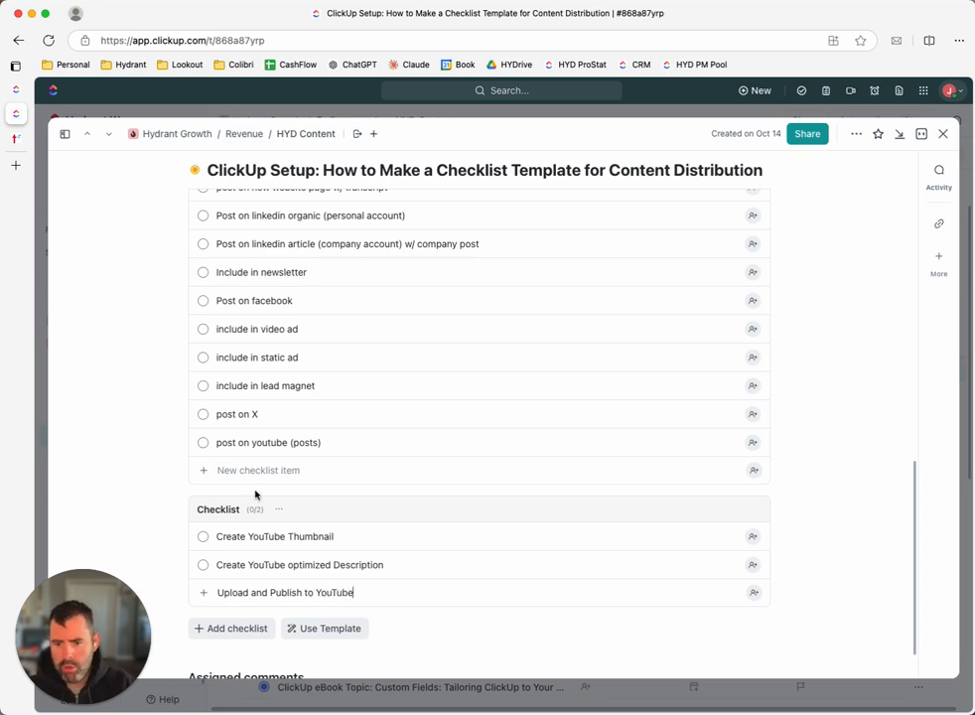
text(sh to YouTube)
key(Return)
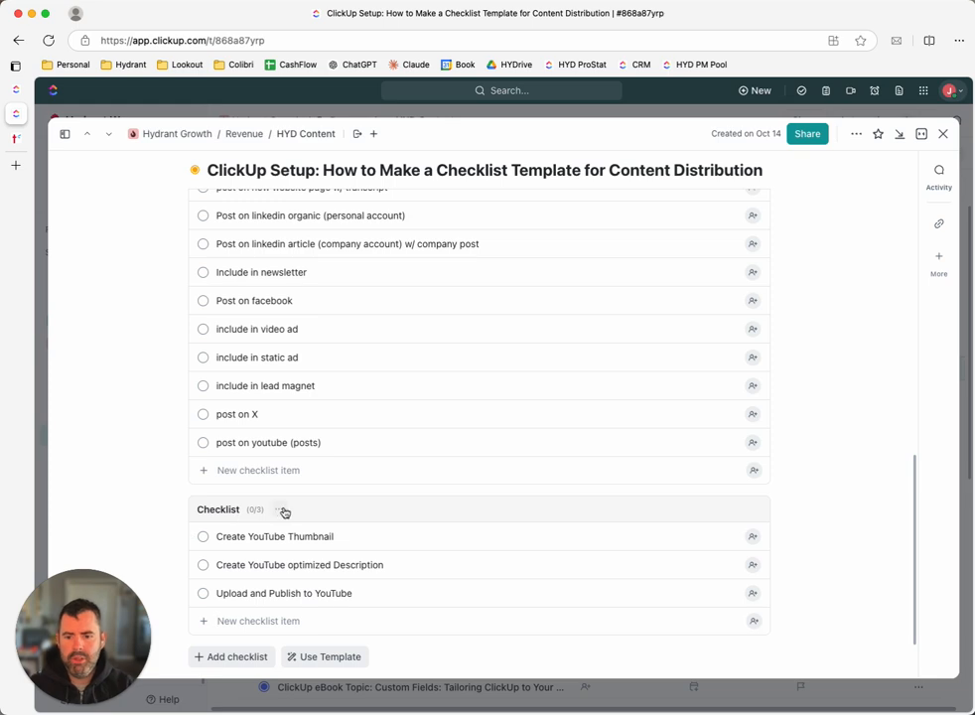
Look over the checklists and the statuses available for the task, leaving its status as READY.
scroll(278, 589, up, 5)
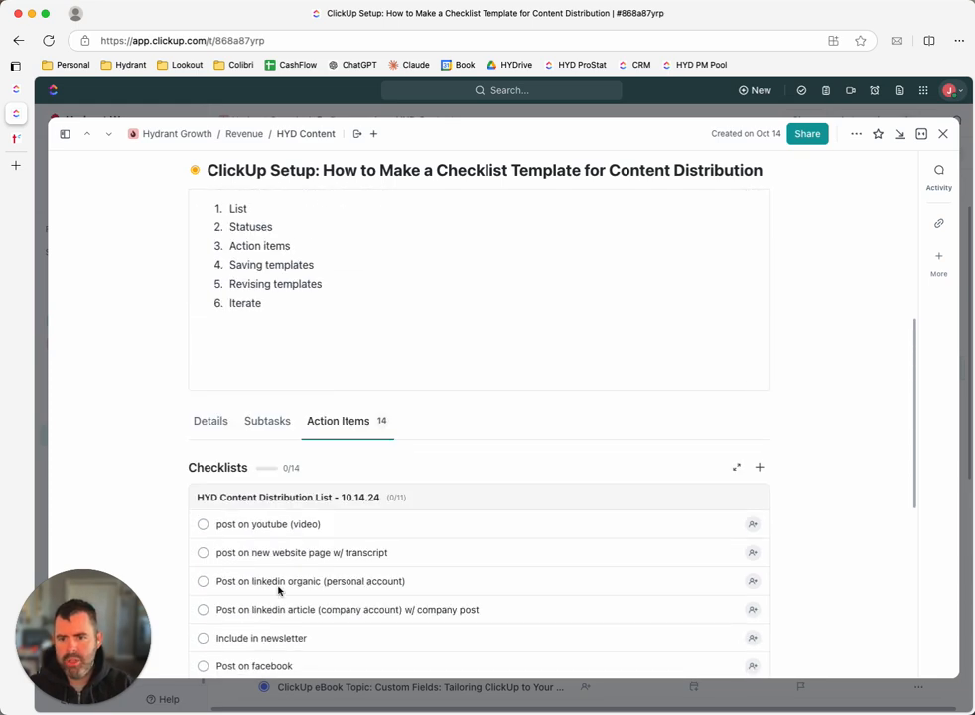
scroll(278, 589, down, 3)
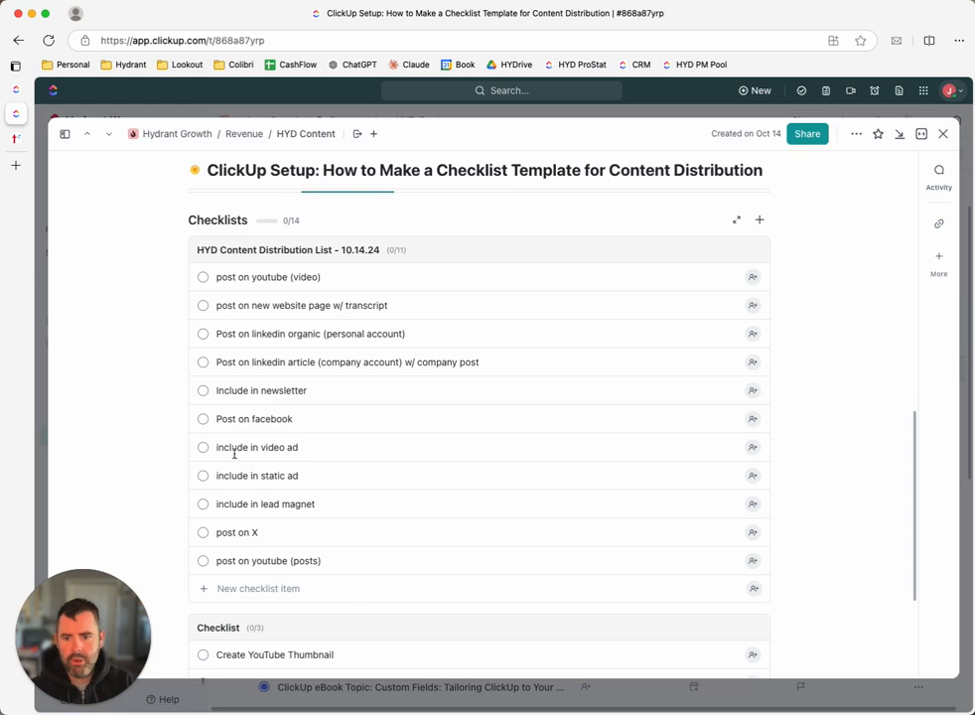
scroll(214, 447, up, 10)
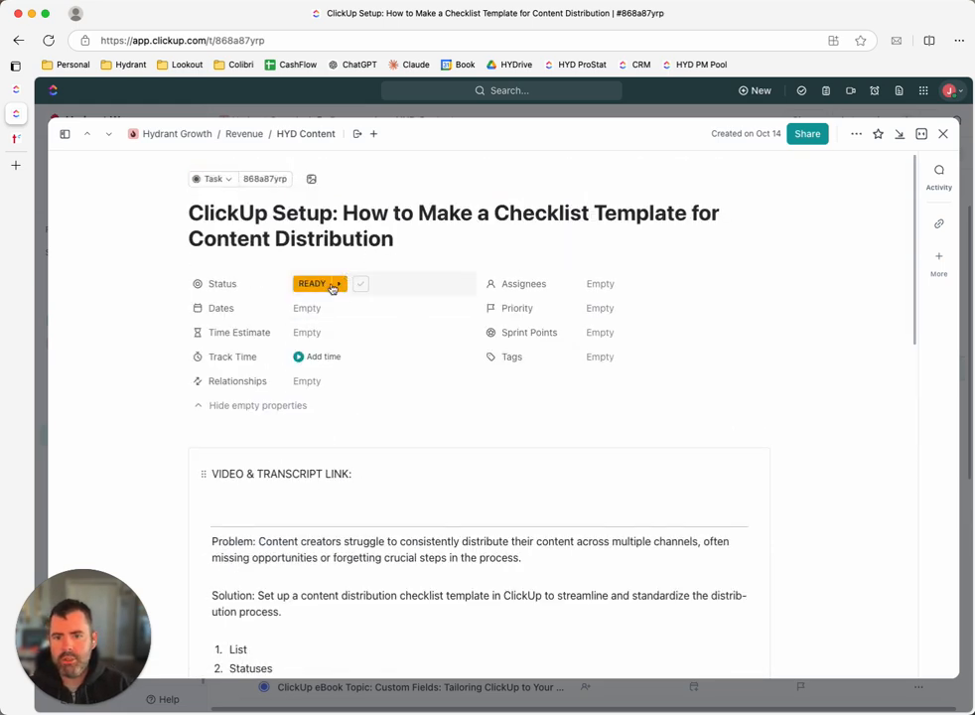
click(333, 288)
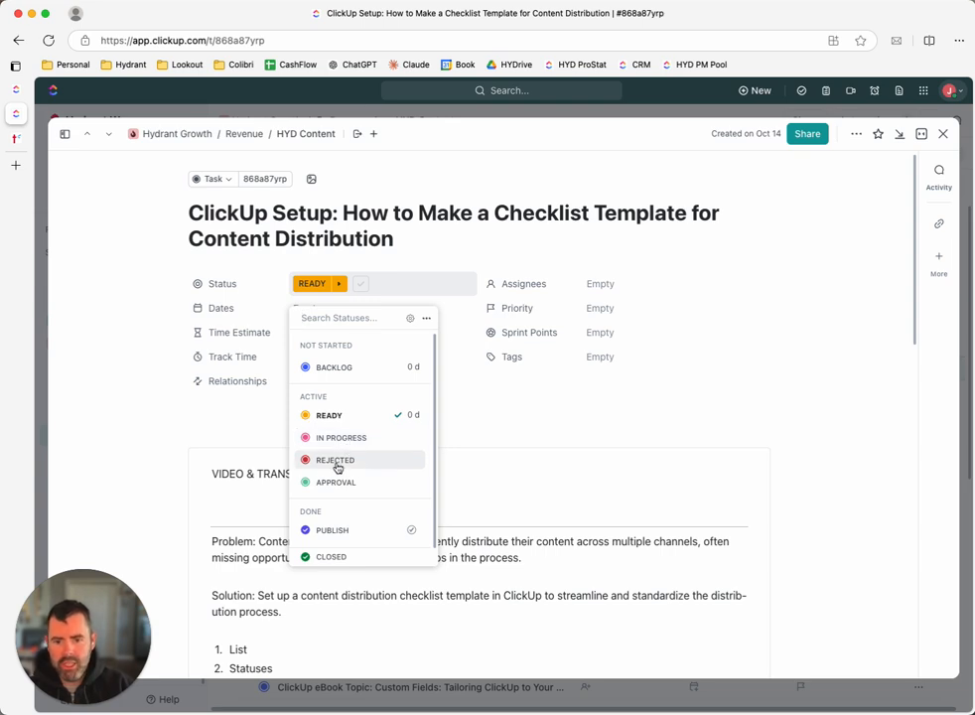
click(203, 510)
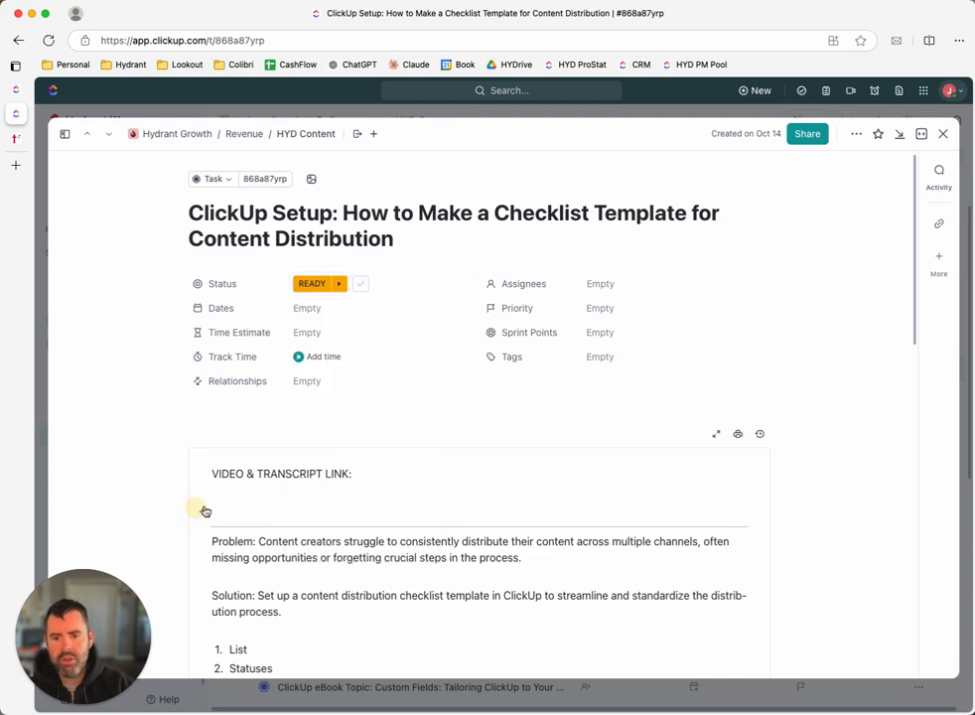
Review the task's description outline and both of its checklists, and close the task.
scroll(204, 510, down, 15)
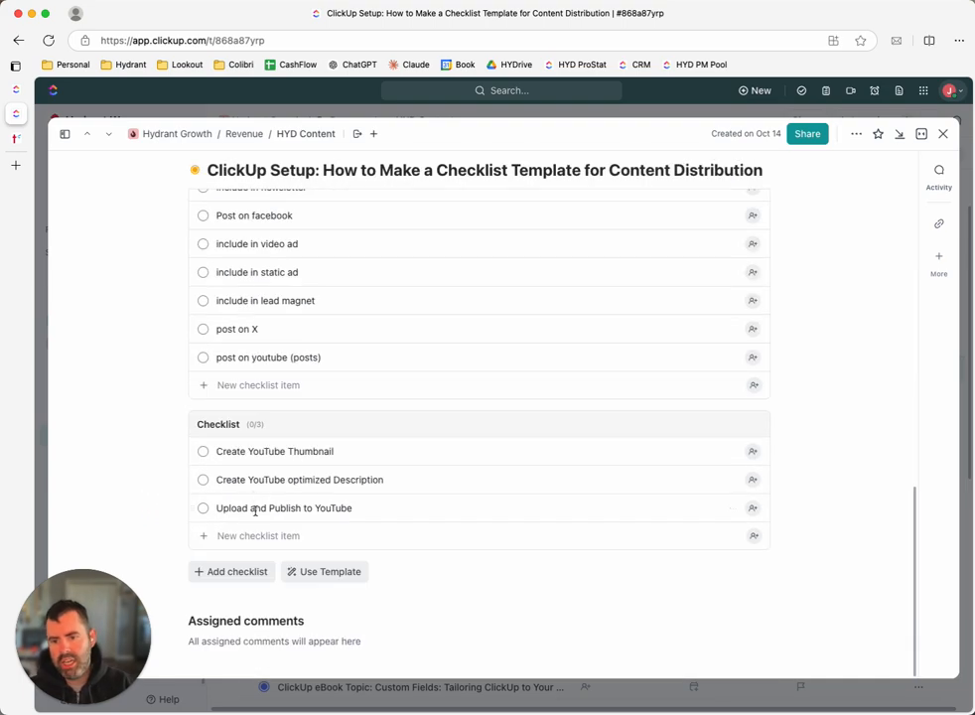
scroll(255, 466, up, 5)
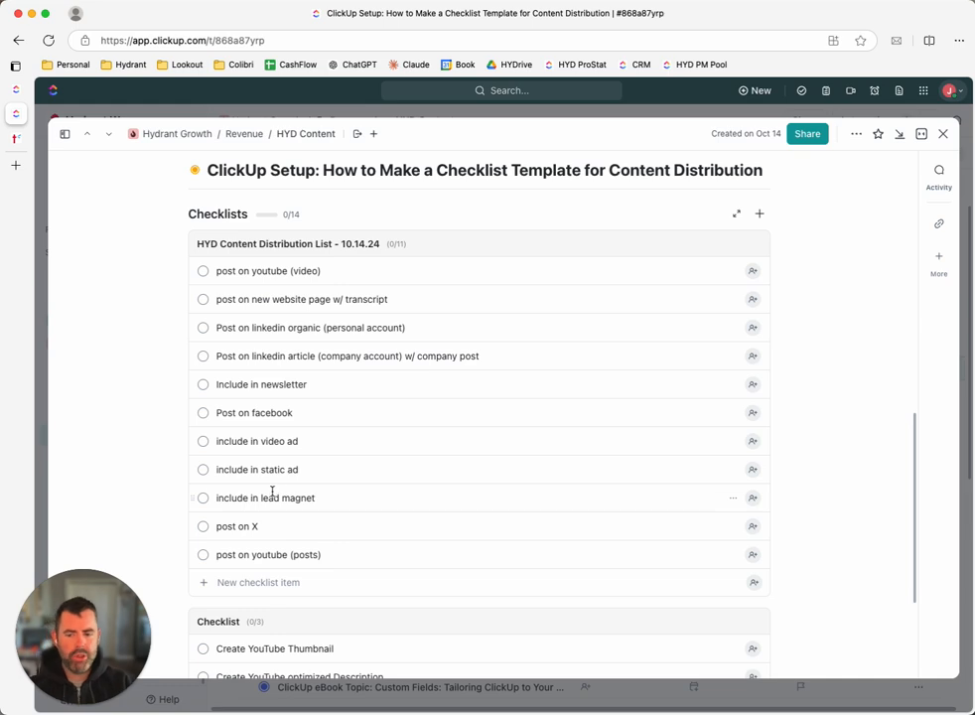
scroll(246, 472, up, 5)
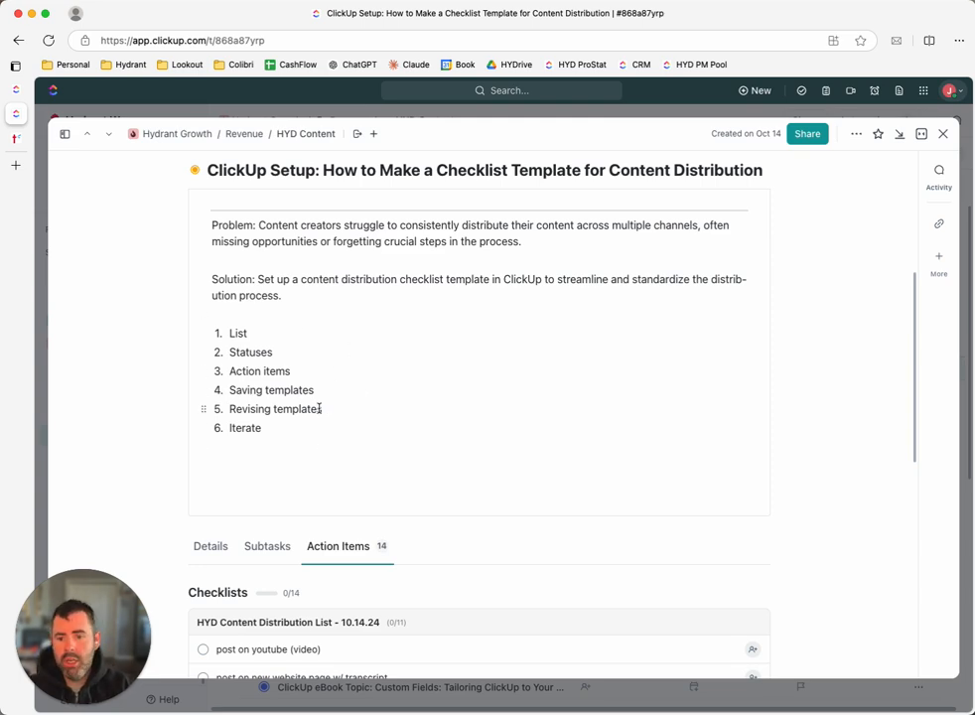
scroll(319, 408, down, 10)
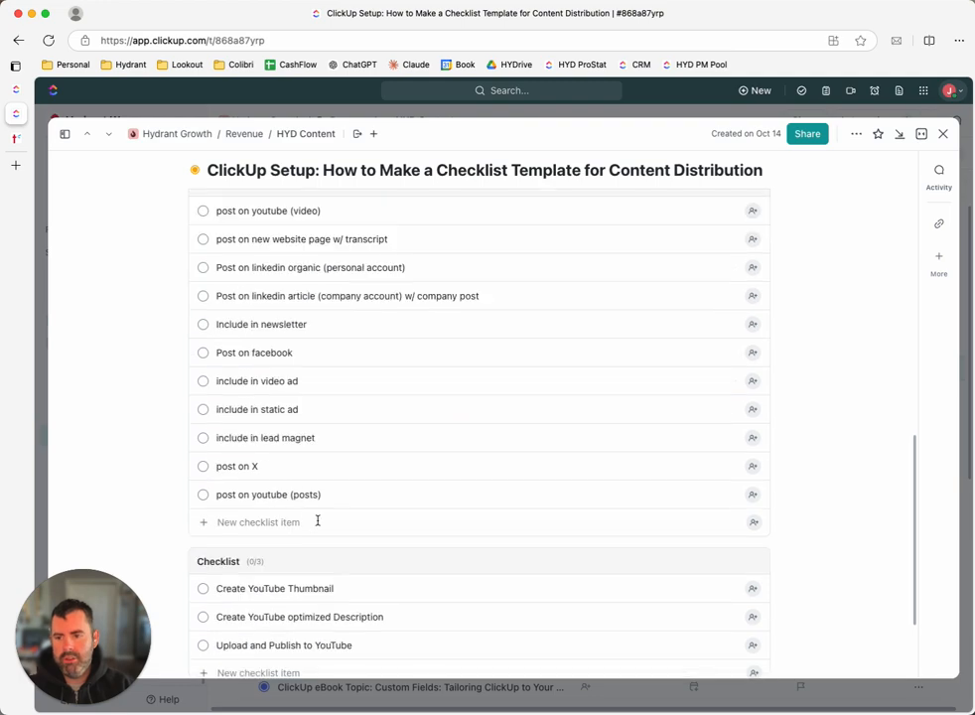
scroll(344, 486, up, 5)
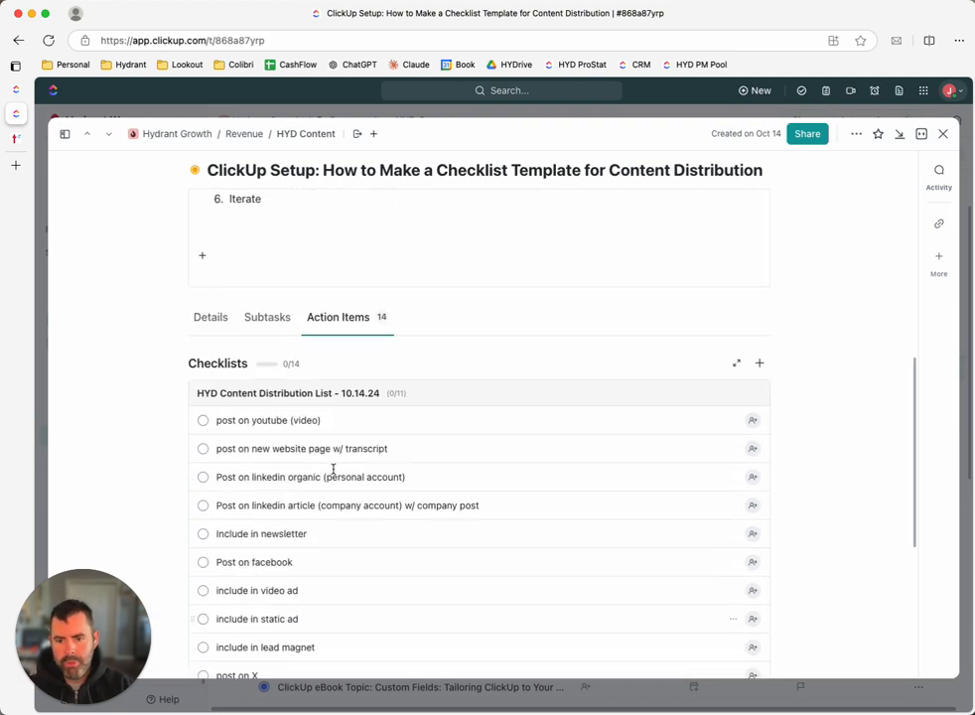
scroll(334, 469, up, 10)
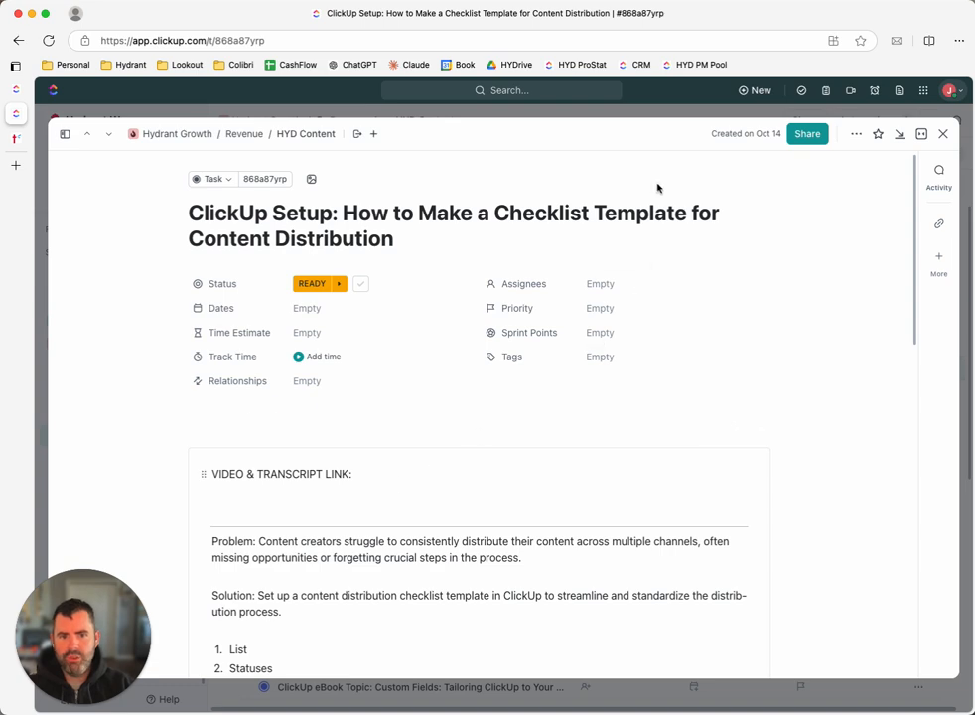
scroll(581, 270, down, 10)
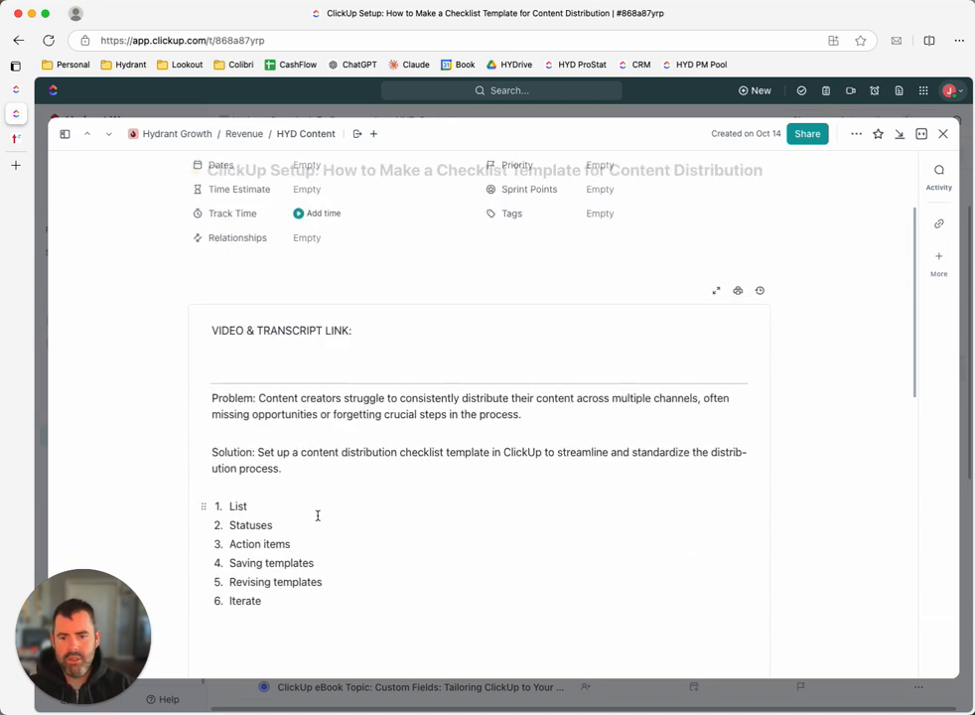
scroll(382, 457, up, 4)
click(944, 133)
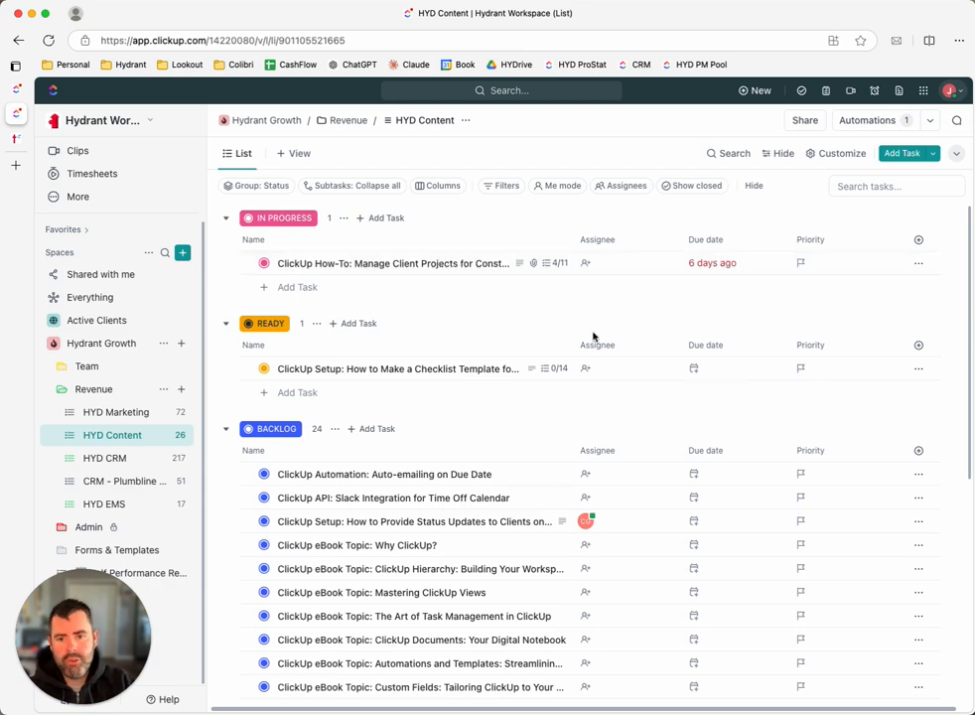
Look through the HYD Content backlog and open the task "ClickUp Setup: How to Provide Status Updates to Clients on Projects".
scroll(588, 491, down, 5)
scroll(574, 548, down, 2)
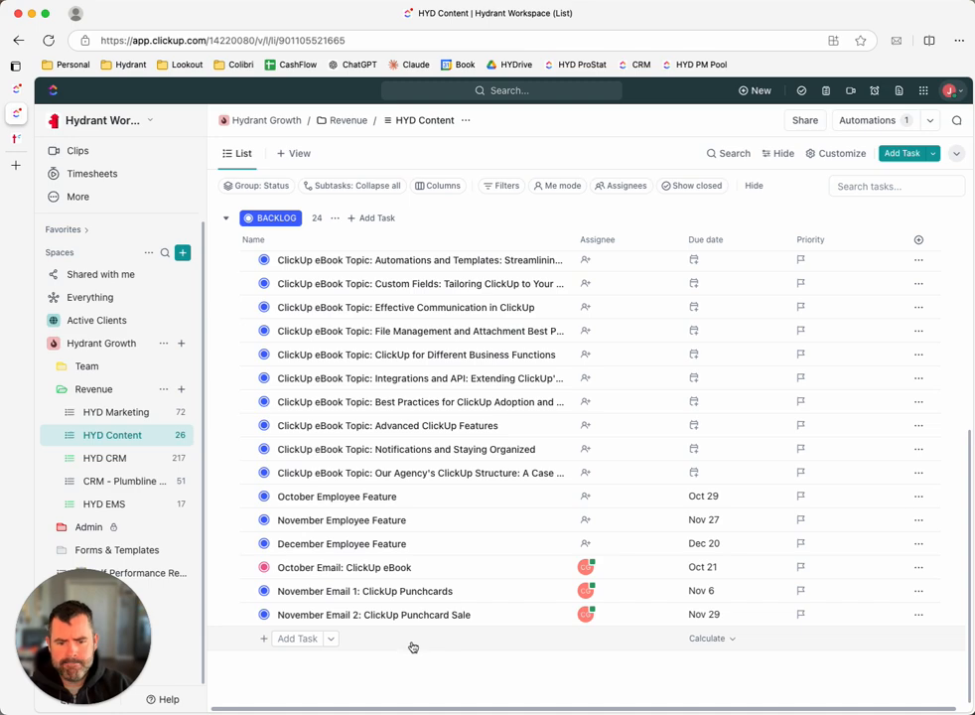
scroll(381, 579, up, 3)
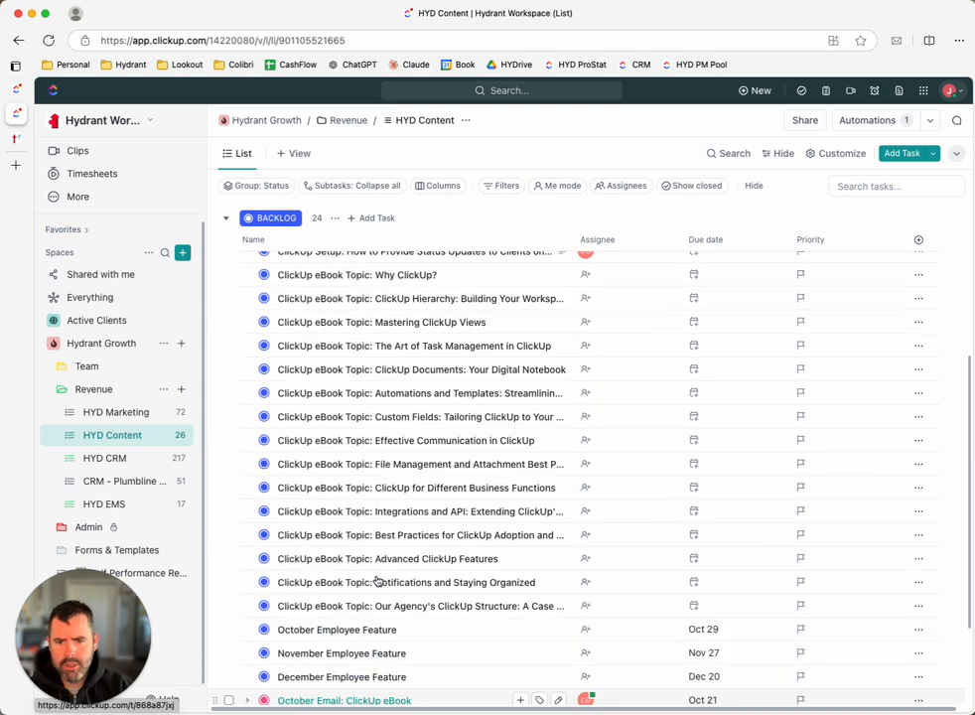
scroll(384, 577, up, 3)
click(457, 461)
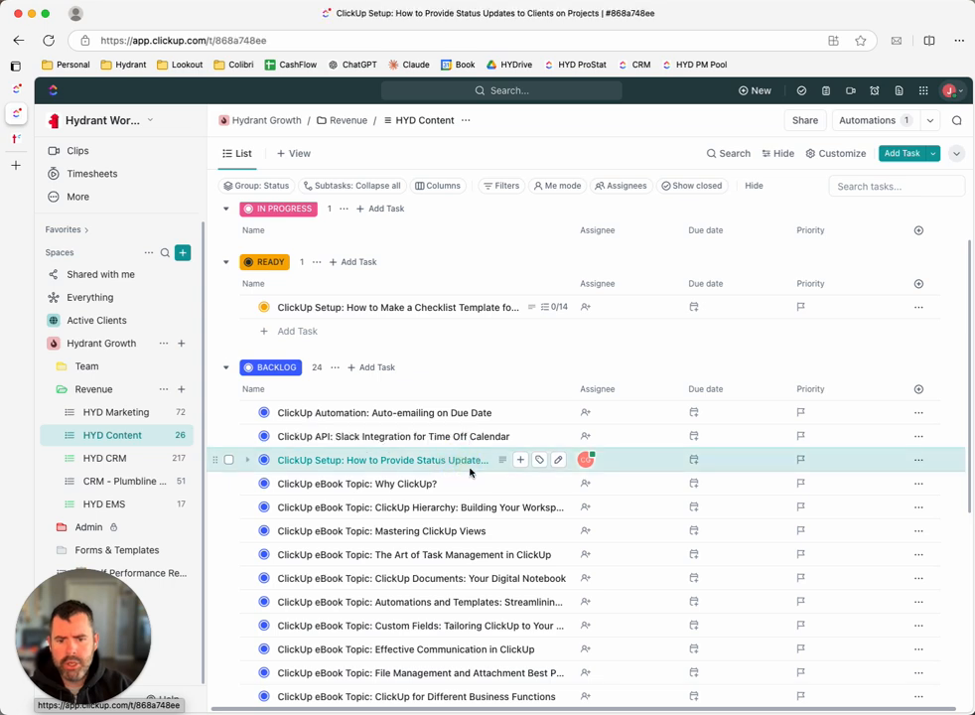
Add a checklist to the task's action items from the template "HYD Content Distribution List - 10.14.24" and look over its items.
scroll(417, 477, down, 1)
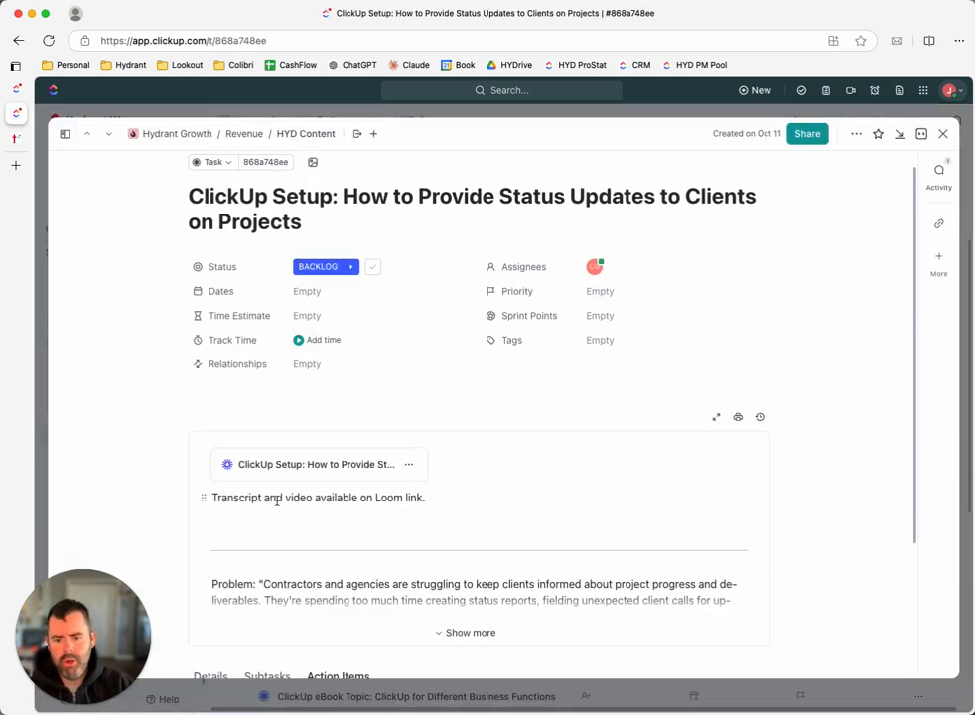
scroll(313, 502, down, 3)
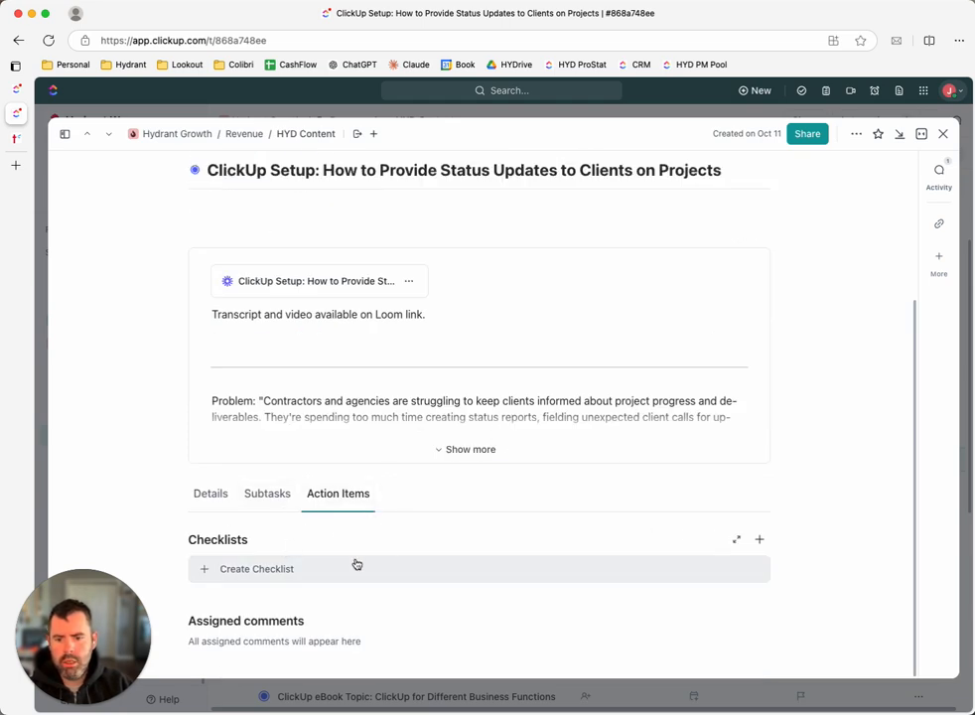
click(761, 539)
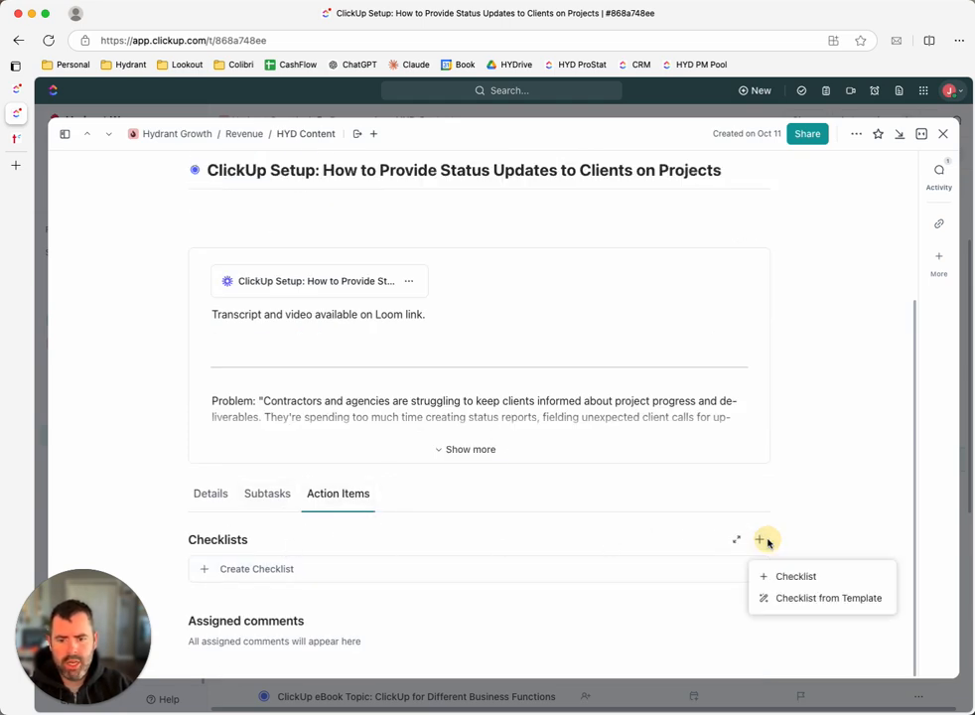
click(809, 596)
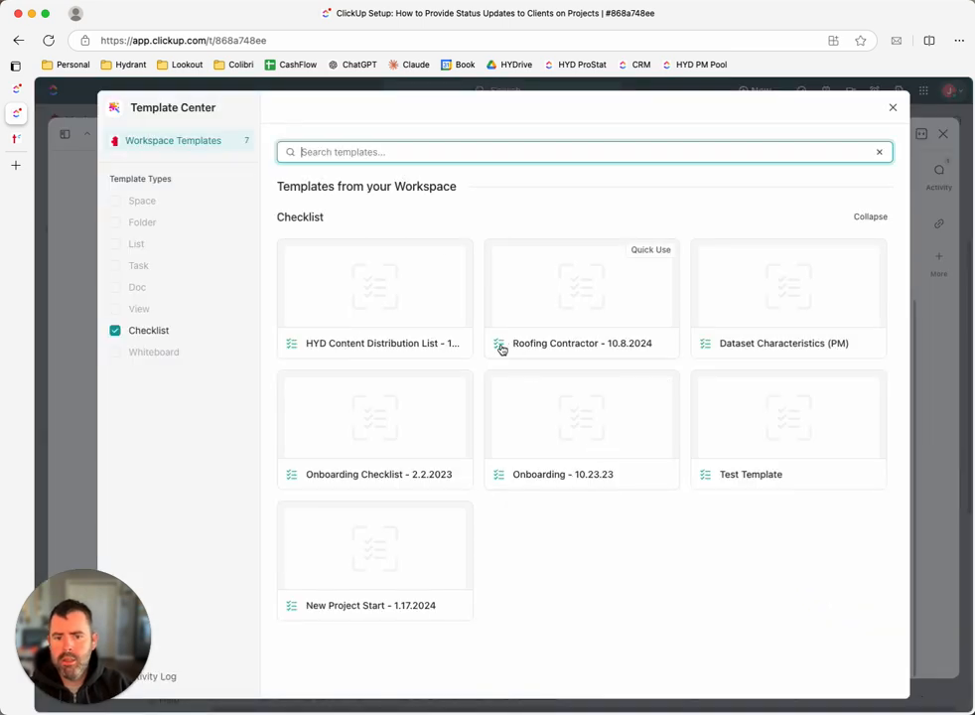
click(361, 348)
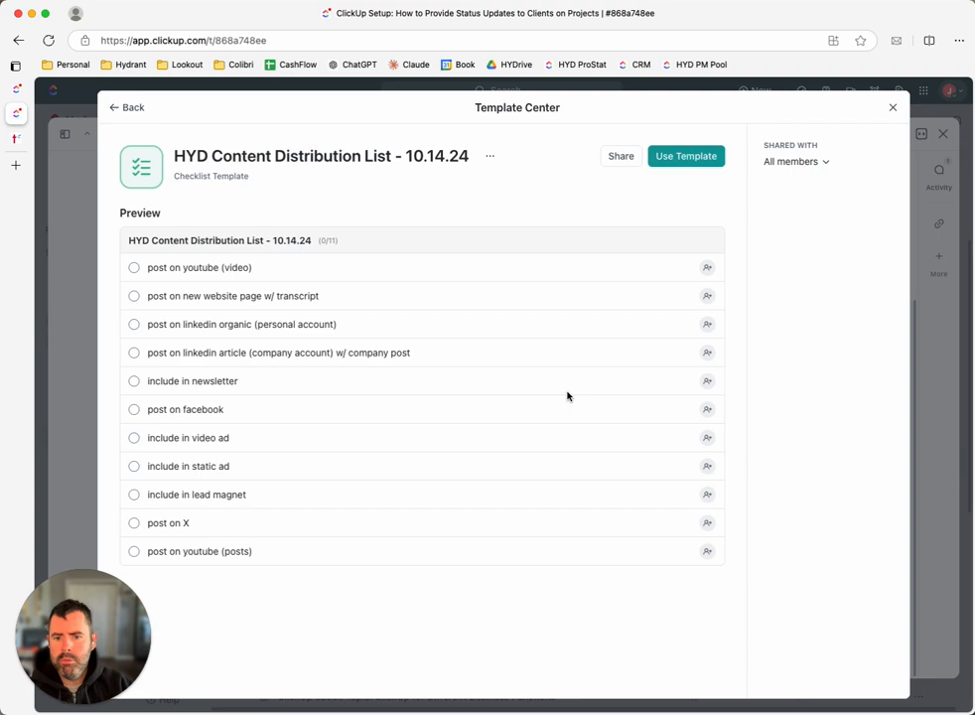
click(687, 156)
scroll(348, 581, down, 3)
scroll(328, 496, down, 5)
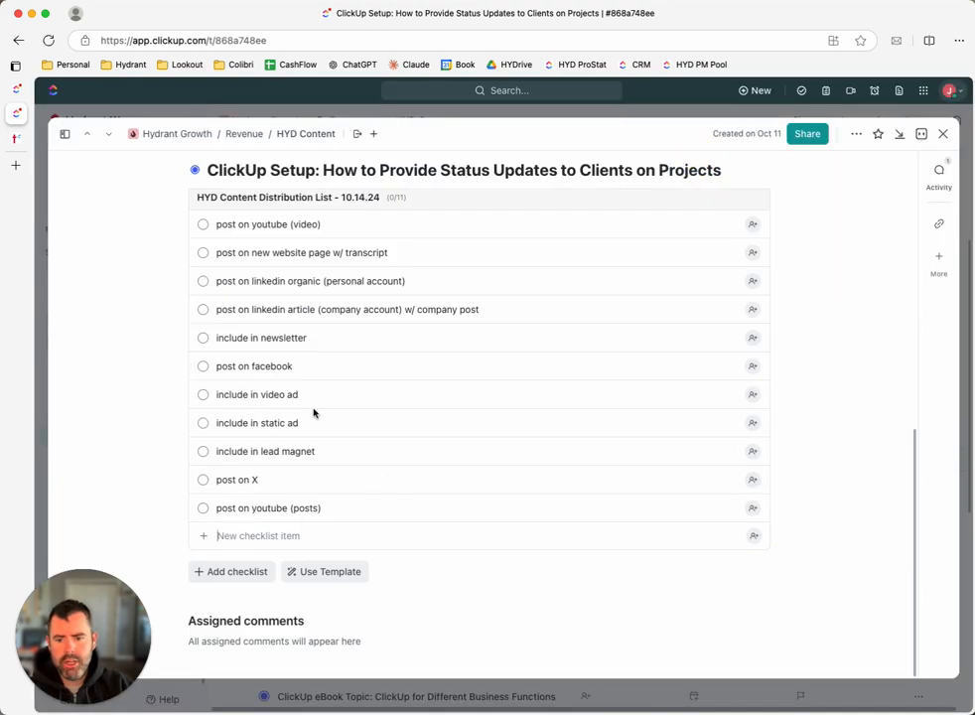
scroll(467, 538, up, 8)
scroll(417, 567, down, 5)
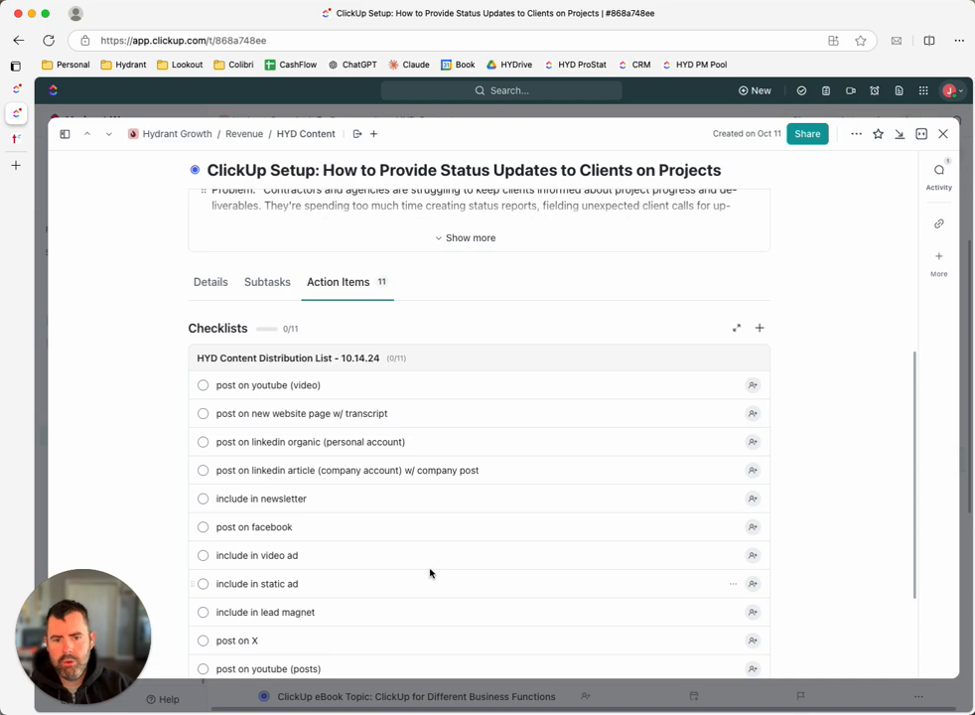
Set the task's due date to Wednesday, October 16, 2024.
scroll(425, 556, up, 10)
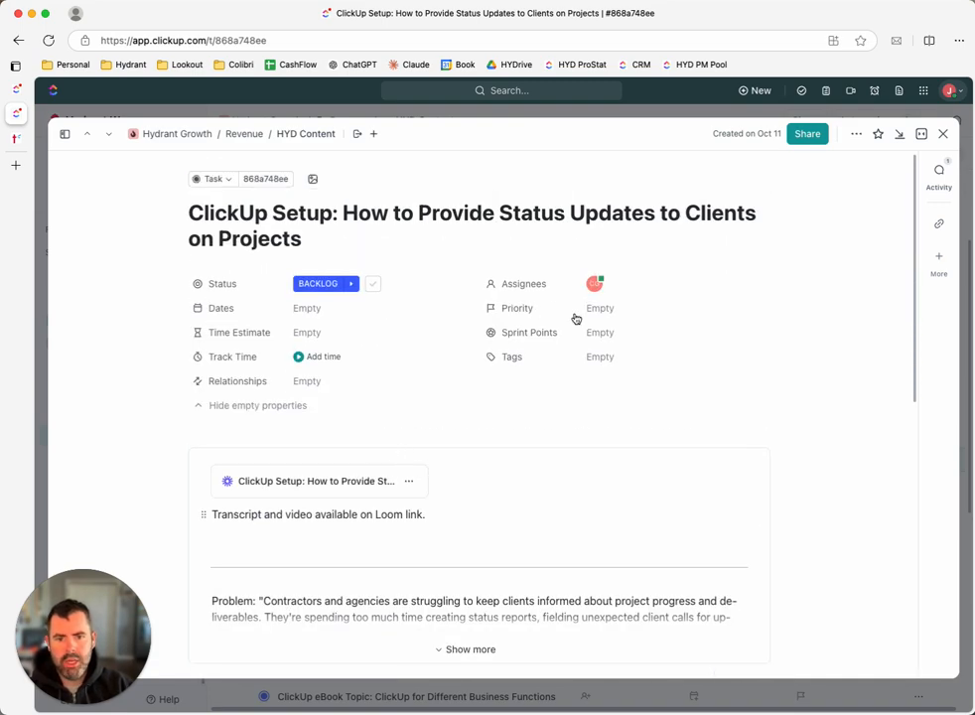
click(319, 311)
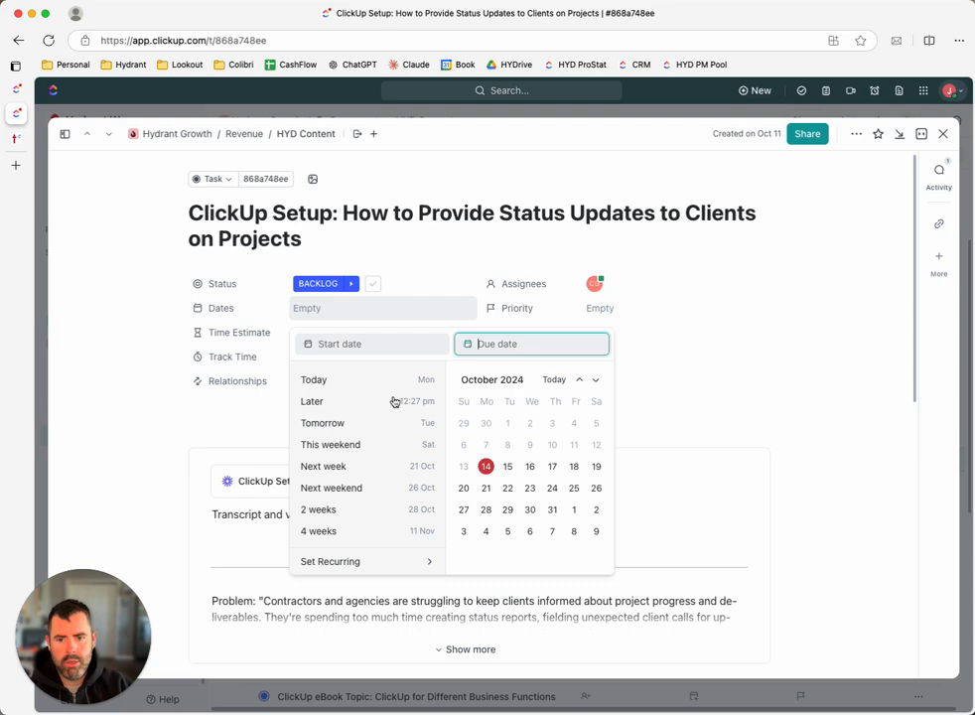
click(532, 468)
click(753, 433)
scroll(517, 507, down, 5)
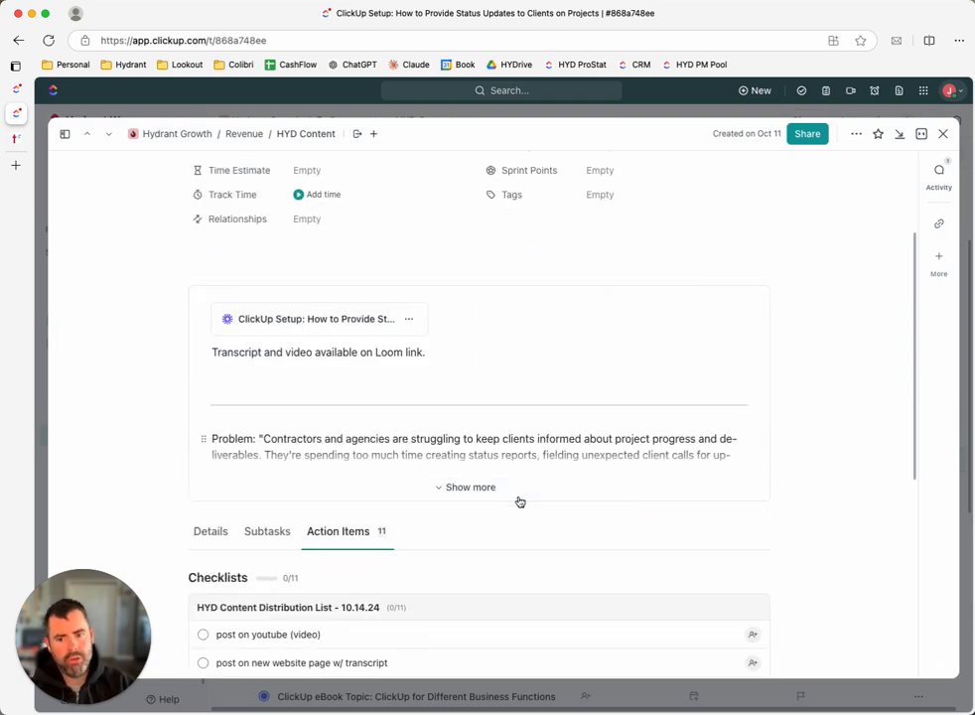
scroll(503, 528, up, 8)
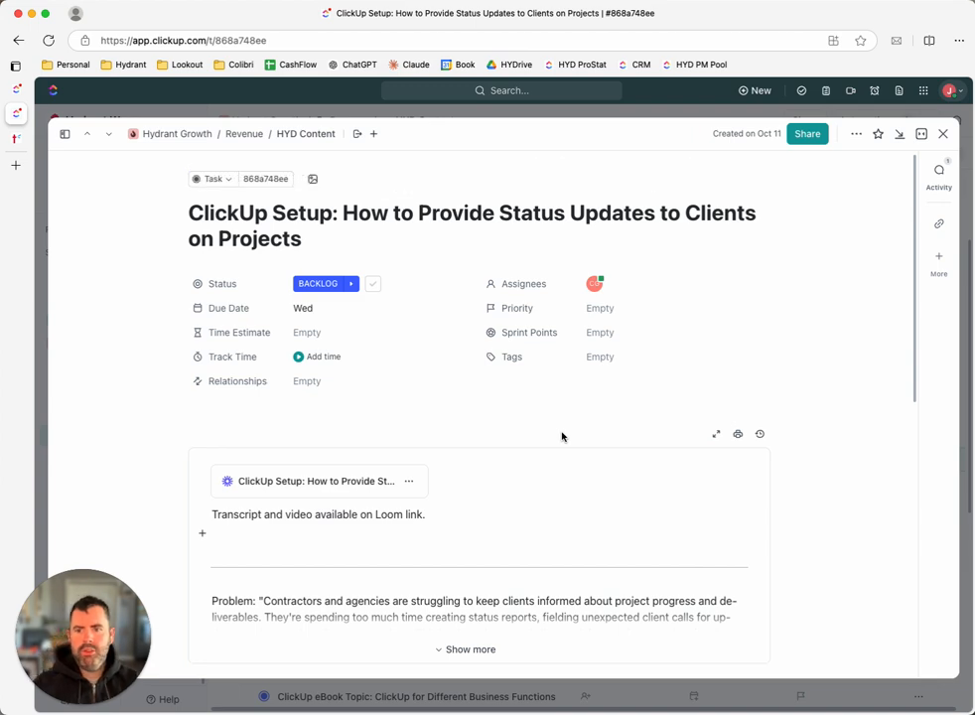